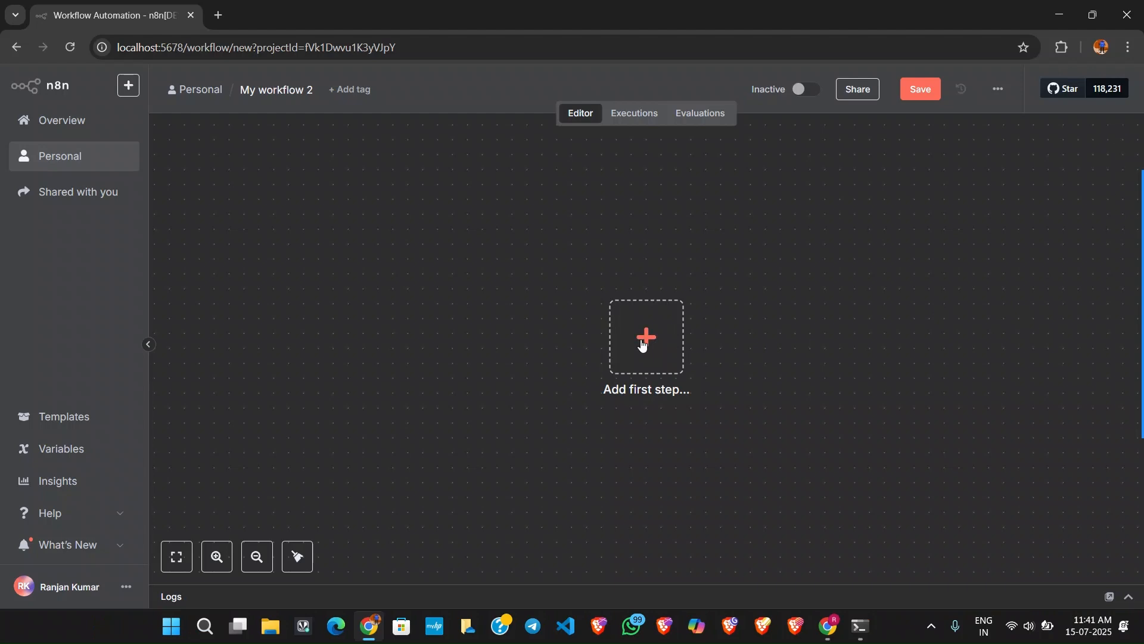
# Start the workflow with a manual trigger and search the nodes that can follow it for "gm" and "you".
pyautogui.click(641, 344)
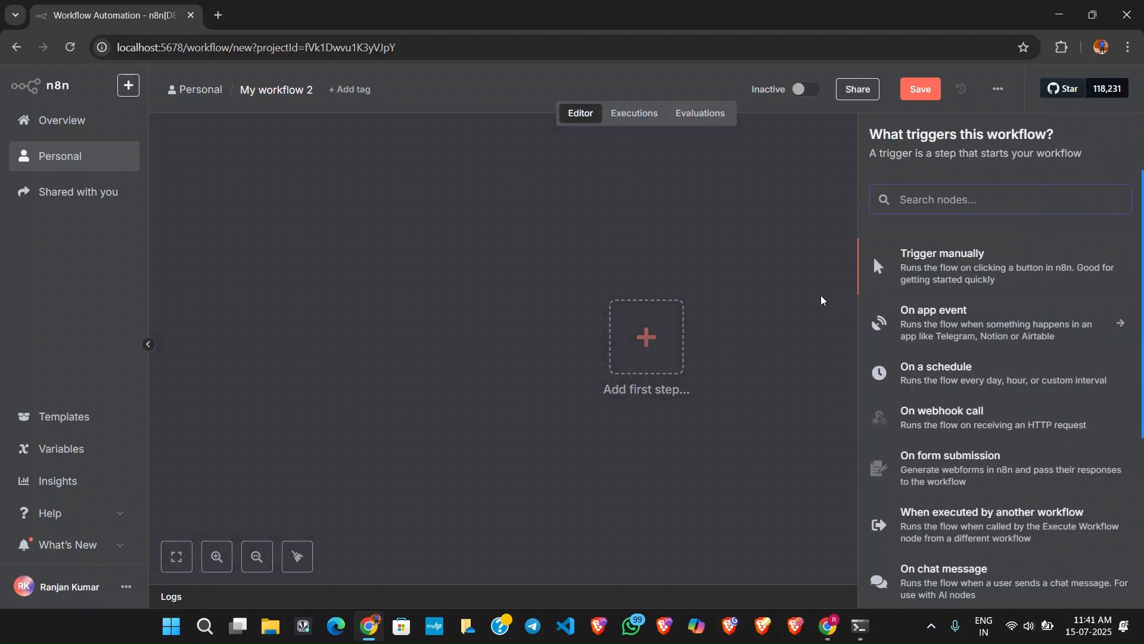
pyautogui.click(942, 266)
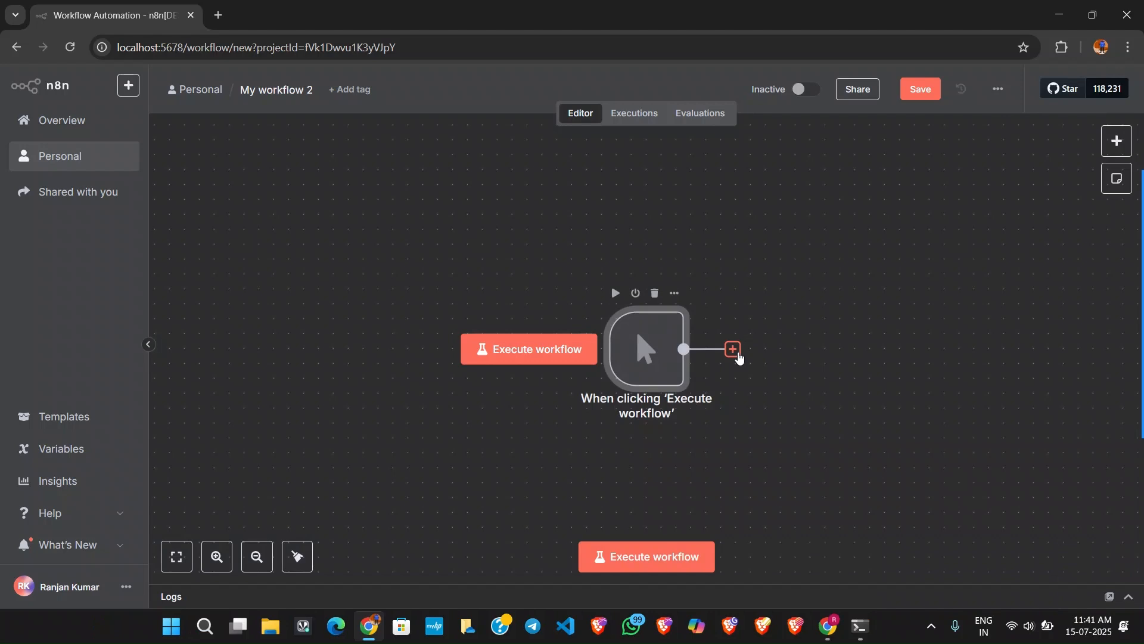
pyautogui.click(733, 350)
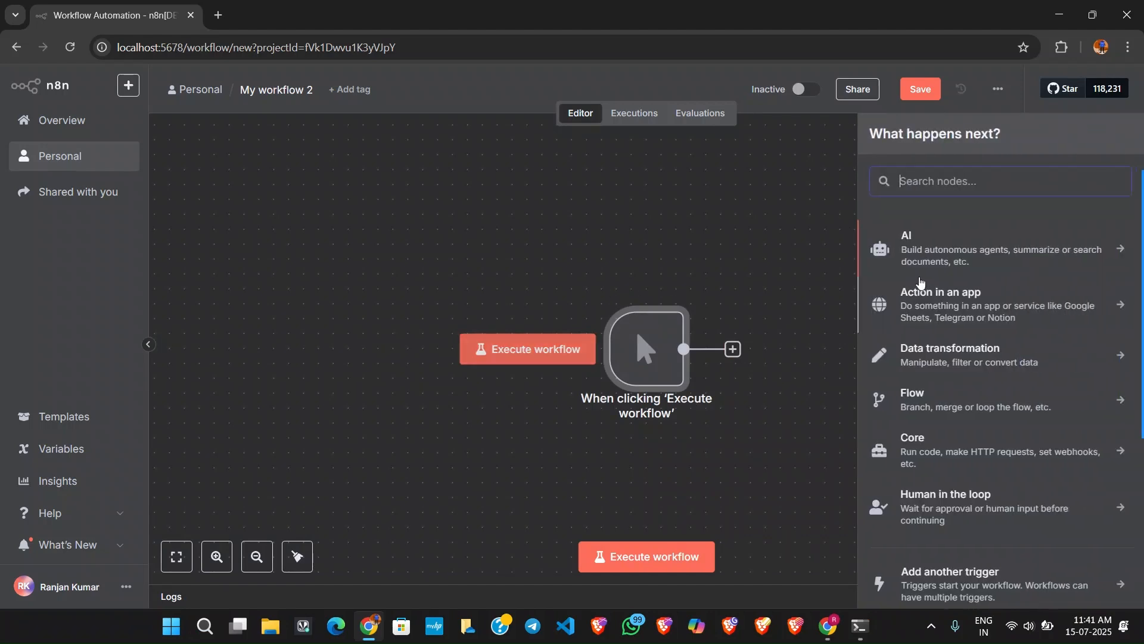
pyautogui.write('gm')
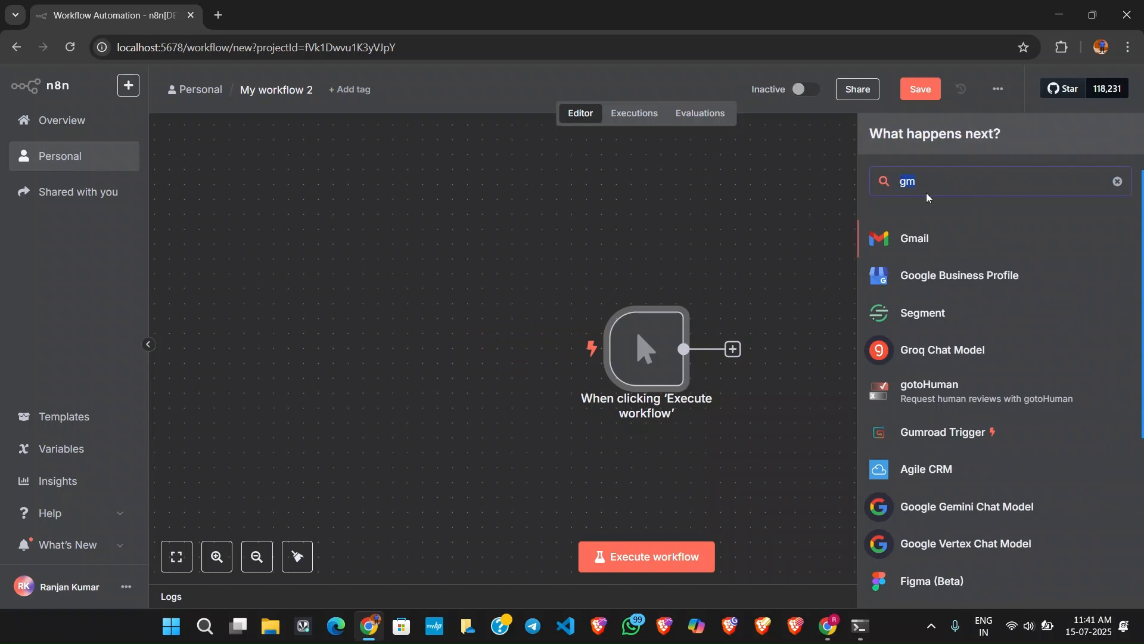
pyautogui.write('you')
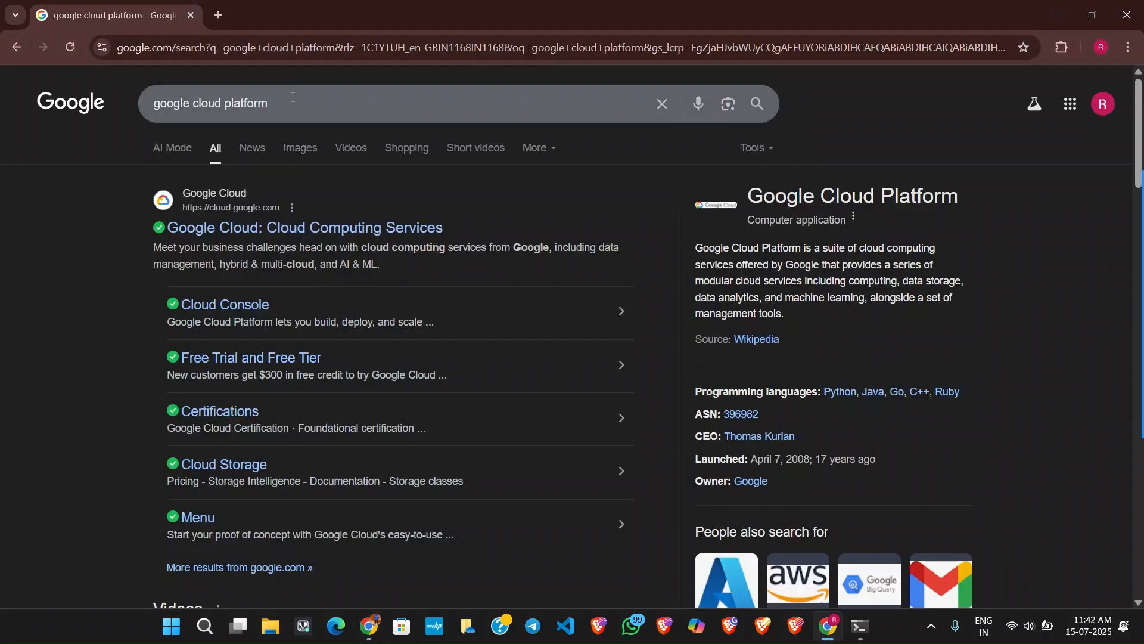
# In the Google search browser window, search for "google cloud platform free tier" and open the Google Cloud 90 Day Free Trial result.
pyautogui.click(313, 113)
pyautogui.write('free tier')
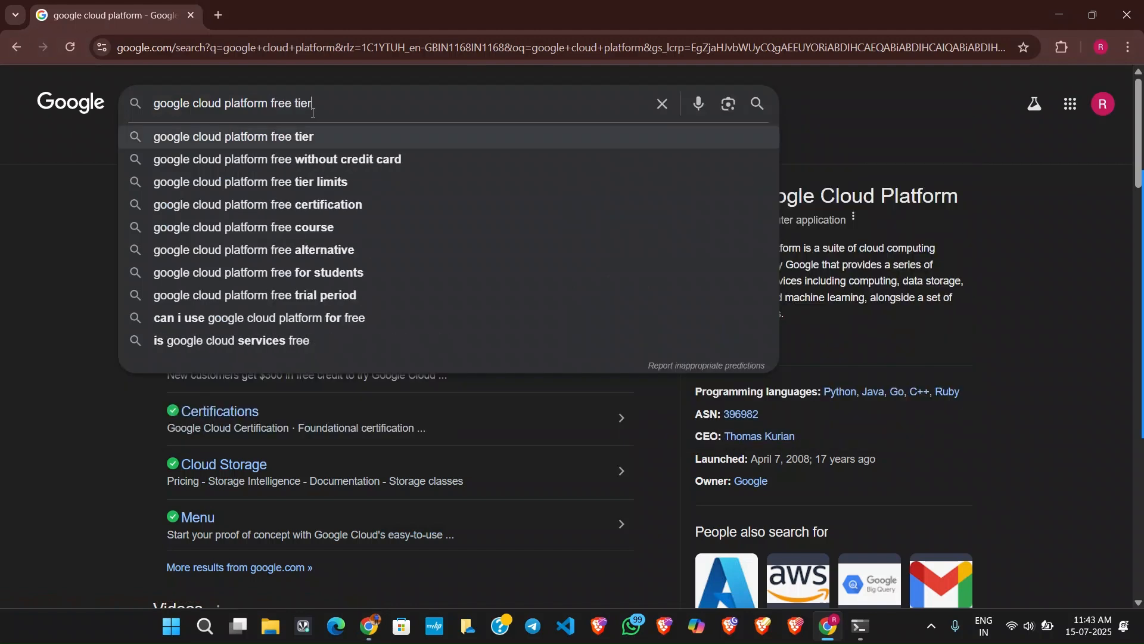
pyautogui.press('Return')
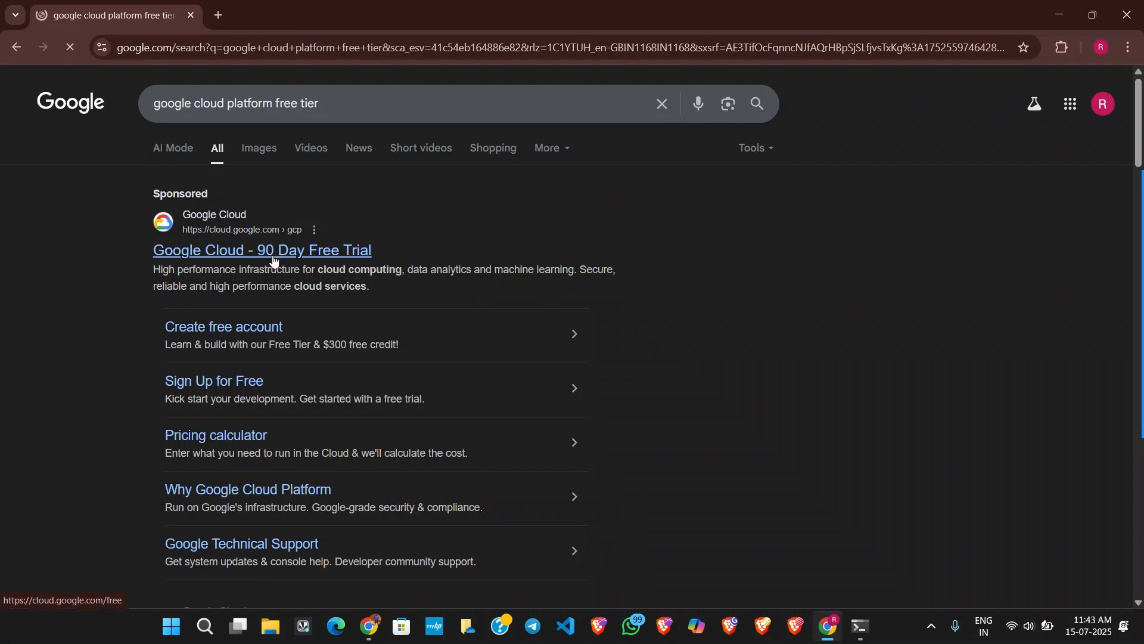
pyautogui.click(275, 251)
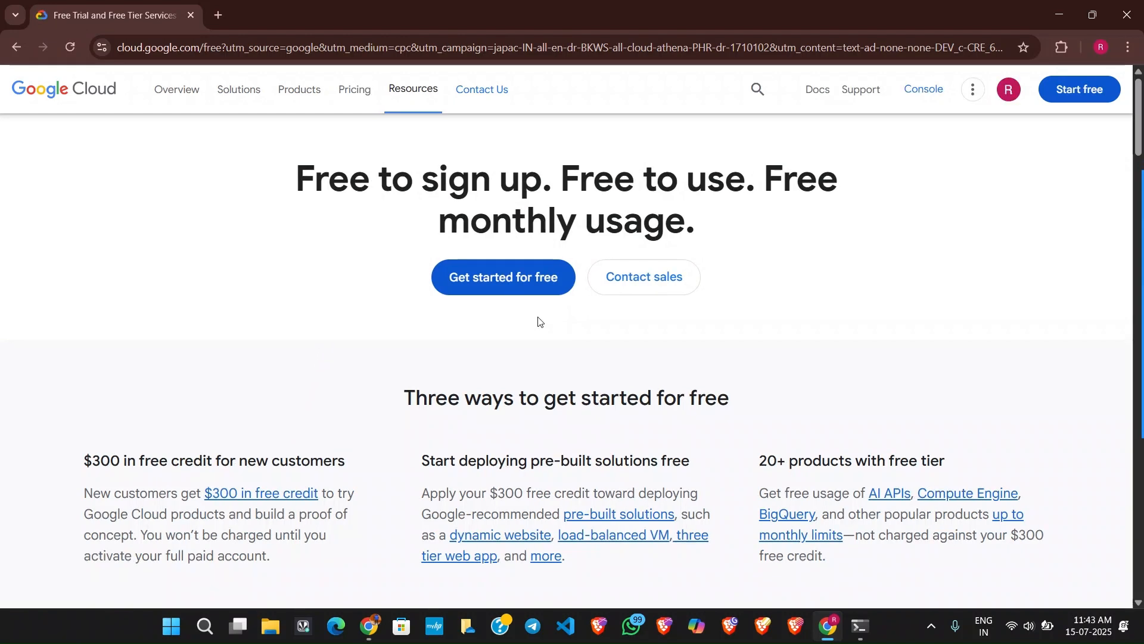
# Start the free Google Cloud sign-up and agree to the terms with India as the country.
pyautogui.click(539, 293)
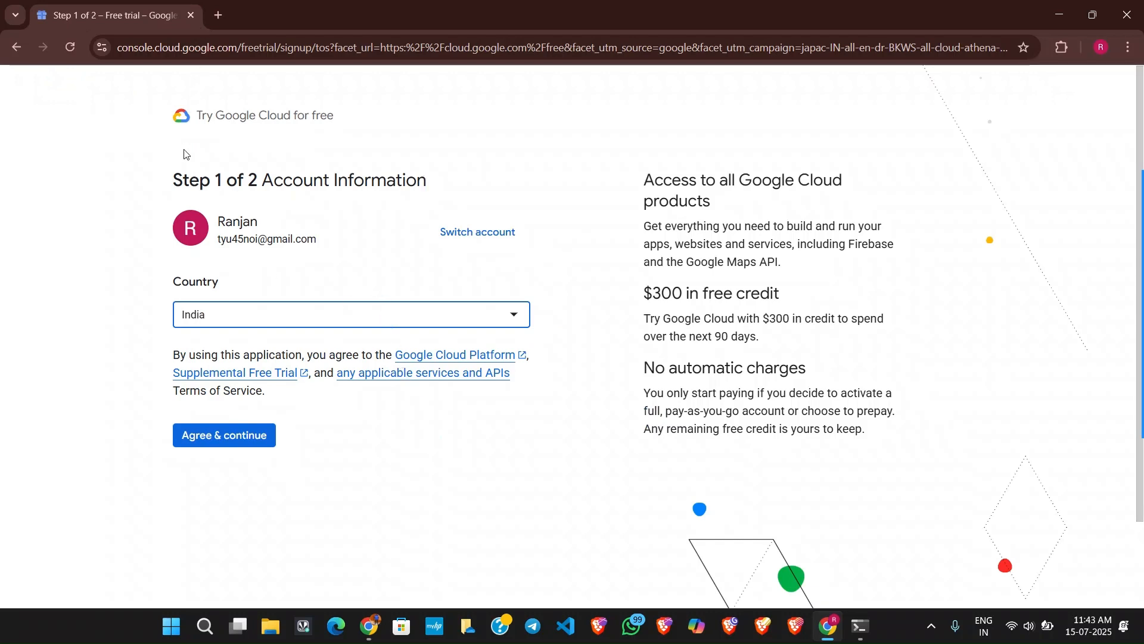
pyautogui.click(224, 435)
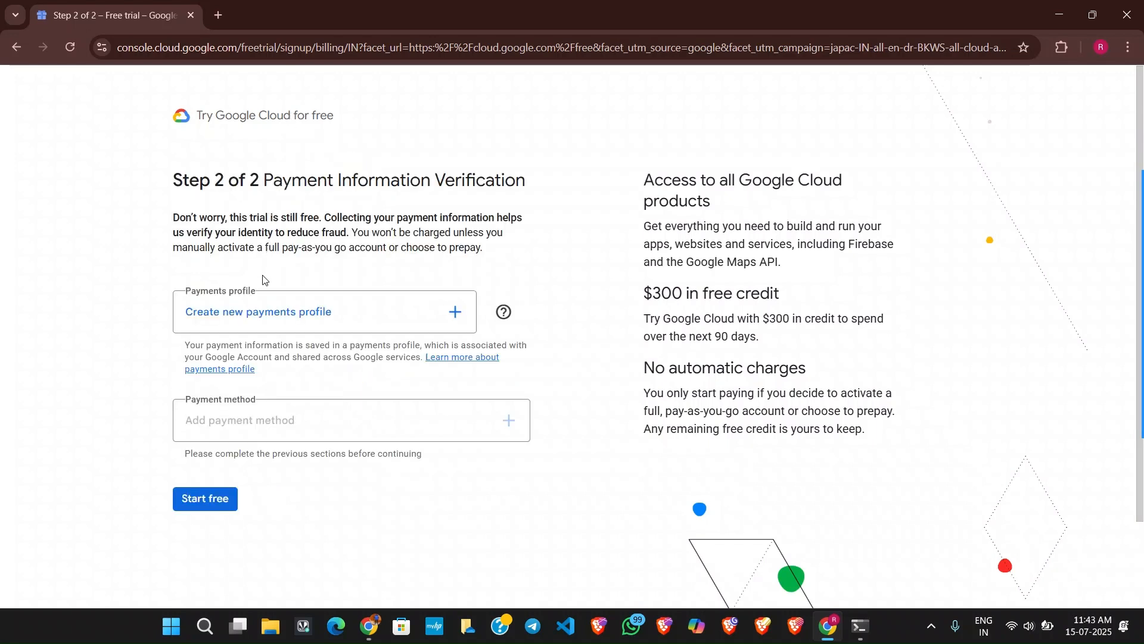
# Read the payment verification heading and the "No automatic charges" terms of the free trial.
pyautogui.moveTo(283, 181); pyautogui.dragTo(501, 180)
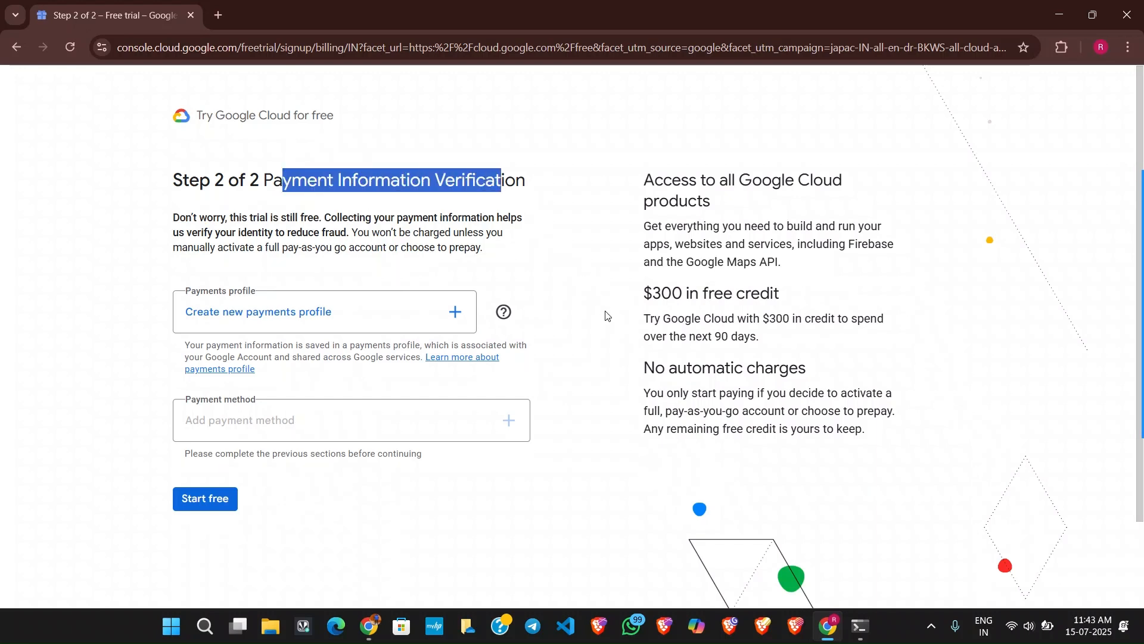
pyautogui.click(661, 397)
pyautogui.moveTo(661, 396); pyautogui.dragTo(892, 396)
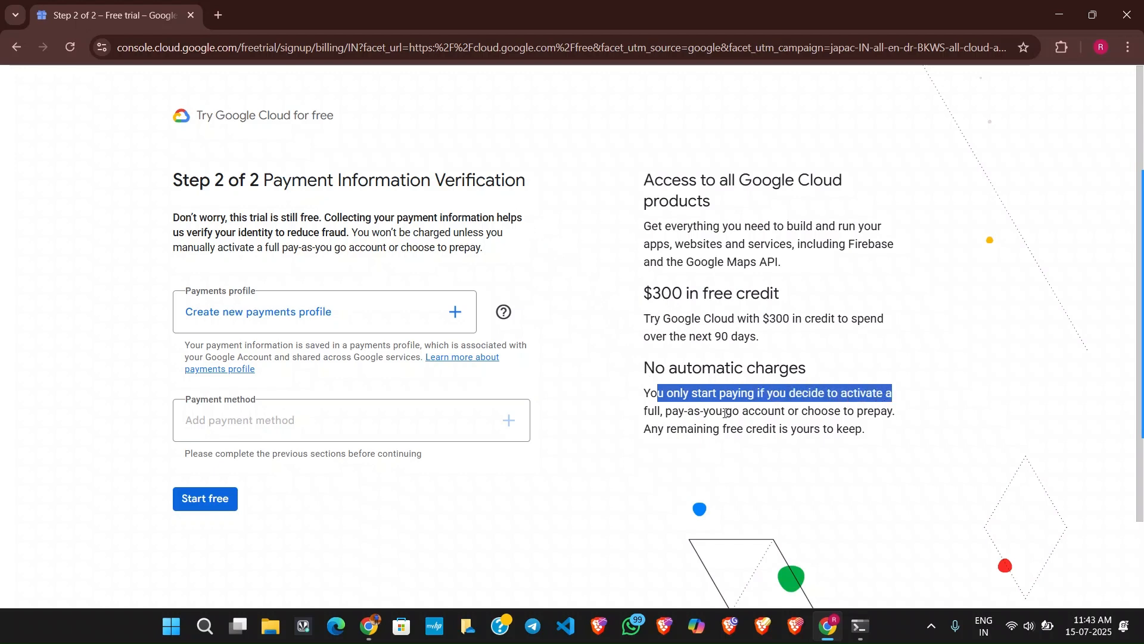
pyautogui.moveTo(673, 411); pyautogui.dragTo(875, 411)
pyautogui.moveTo(645, 431); pyautogui.dragTo(849, 427)
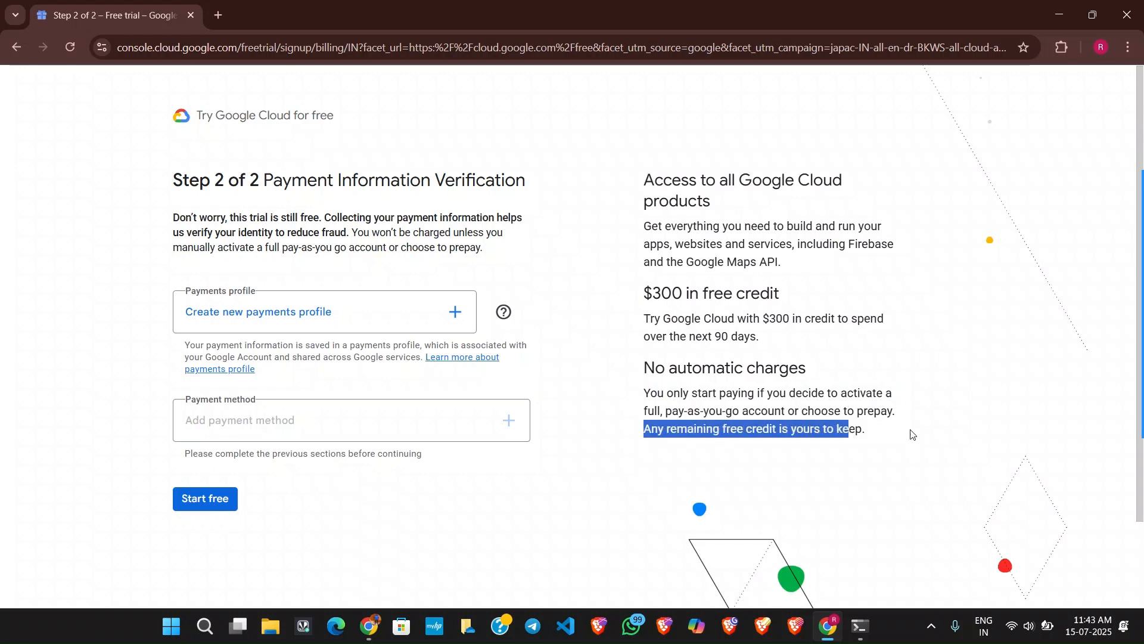
pyautogui.click(592, 287)
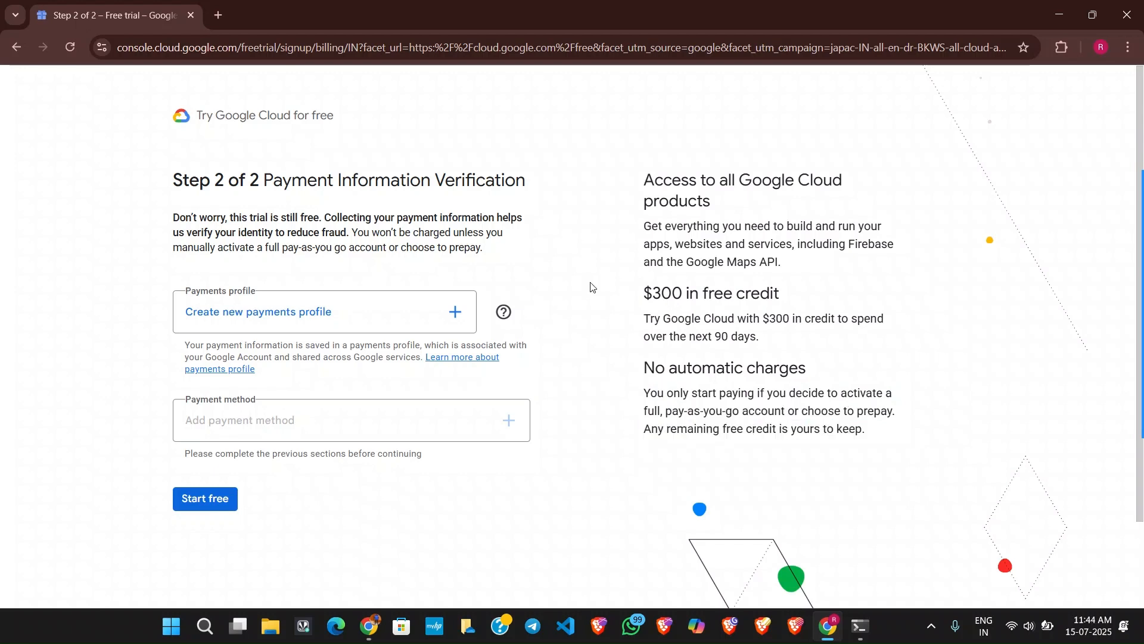
# Open the payments profile help, read how Organization and Individual profiles differ, and close it.
pyautogui.click(503, 311)
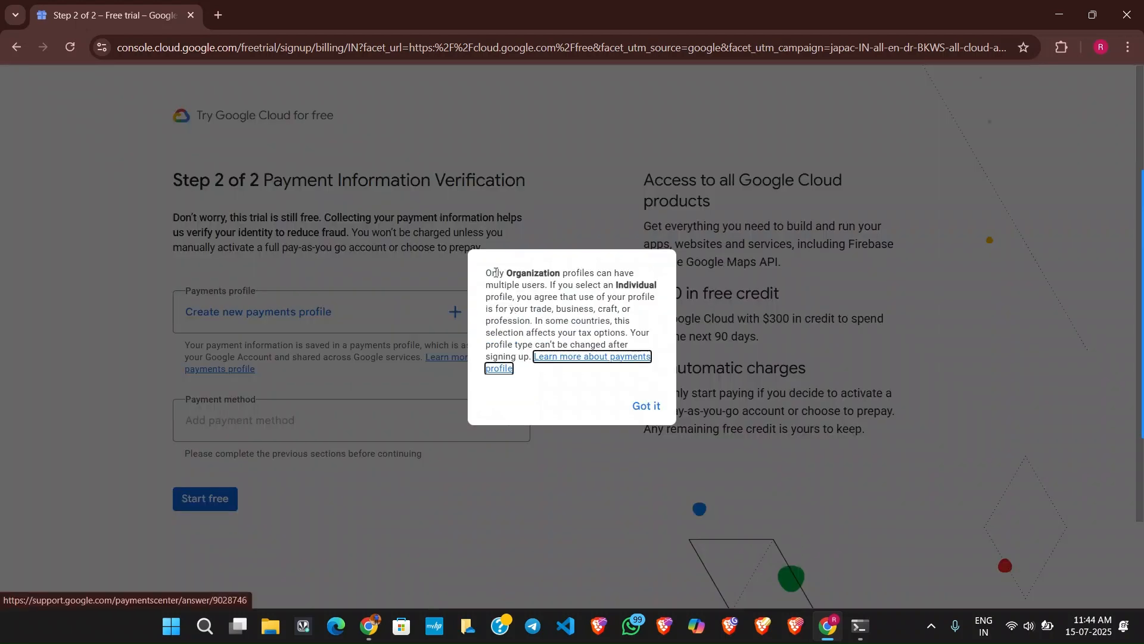
pyautogui.moveTo(508, 276); pyautogui.dragTo(634, 275)
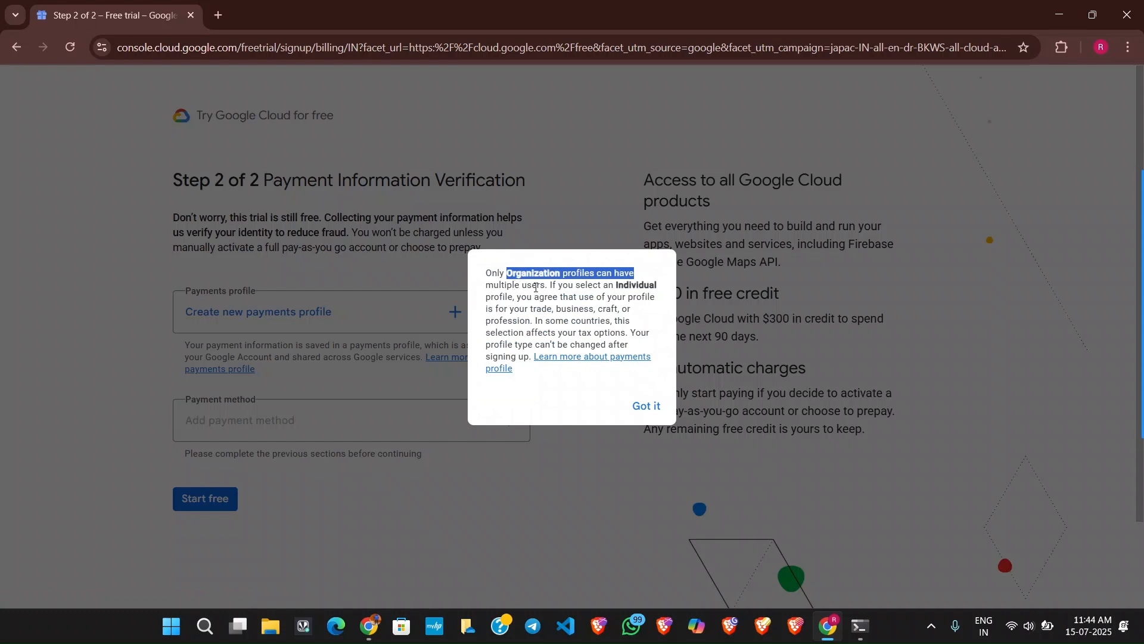
pyautogui.moveTo(553, 286); pyautogui.dragTo(548, 333)
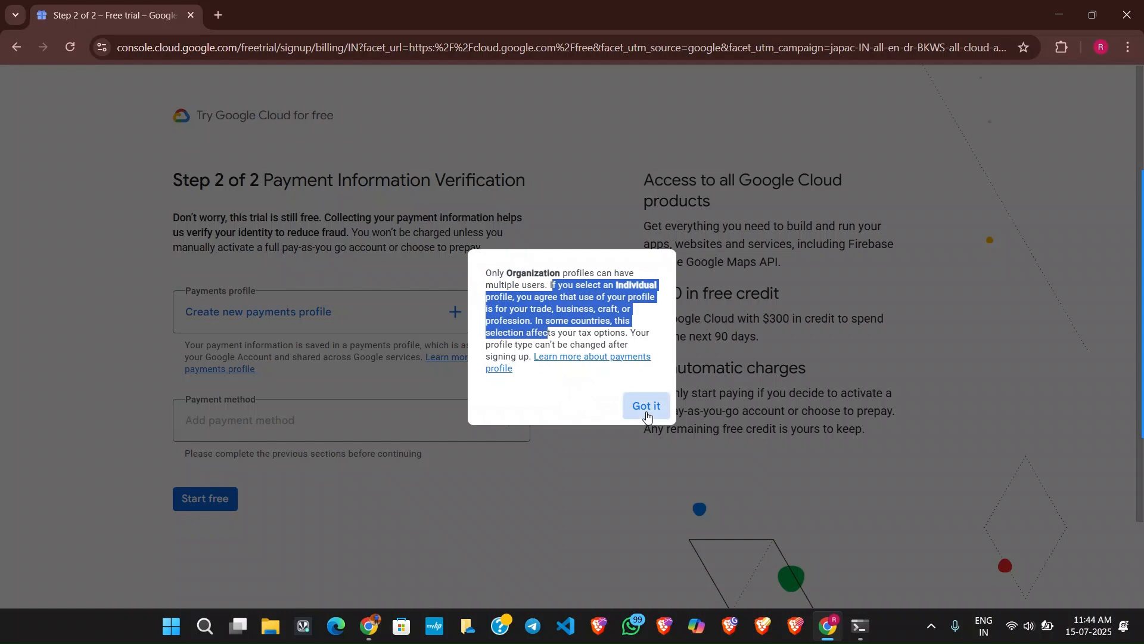
pyautogui.click(267, 225)
# Read the notice on when charges apply and what activating a pay-as-you-go account or prepaying means.
pyautogui.moveTo(175, 221); pyautogui.dragTo(502, 234)
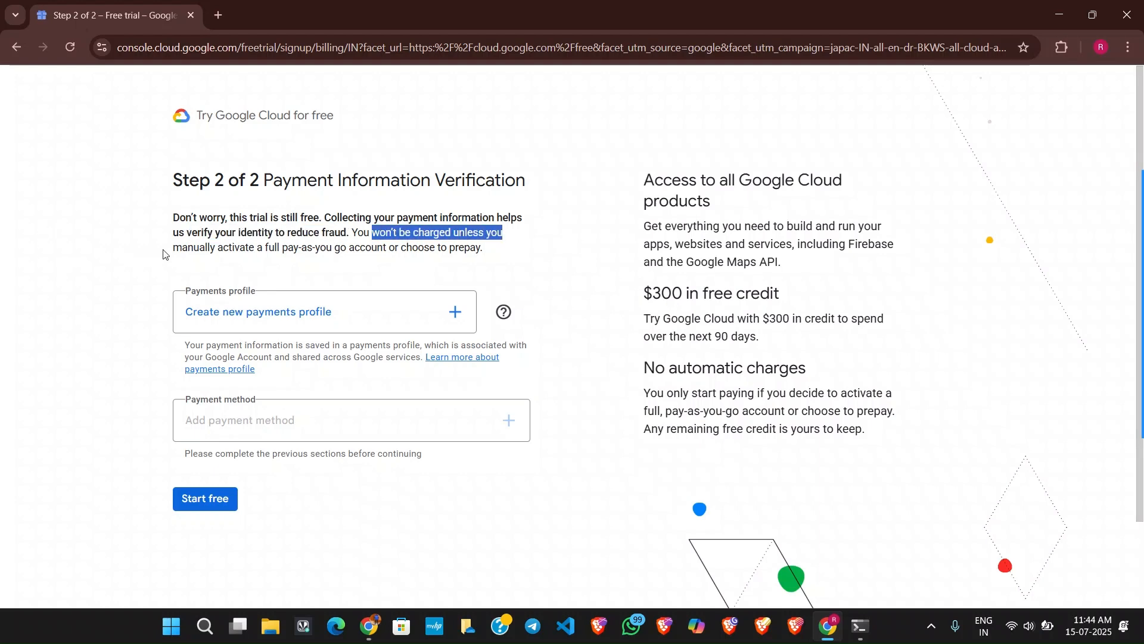
pyautogui.moveTo(167, 251); pyautogui.dragTo(462, 245)
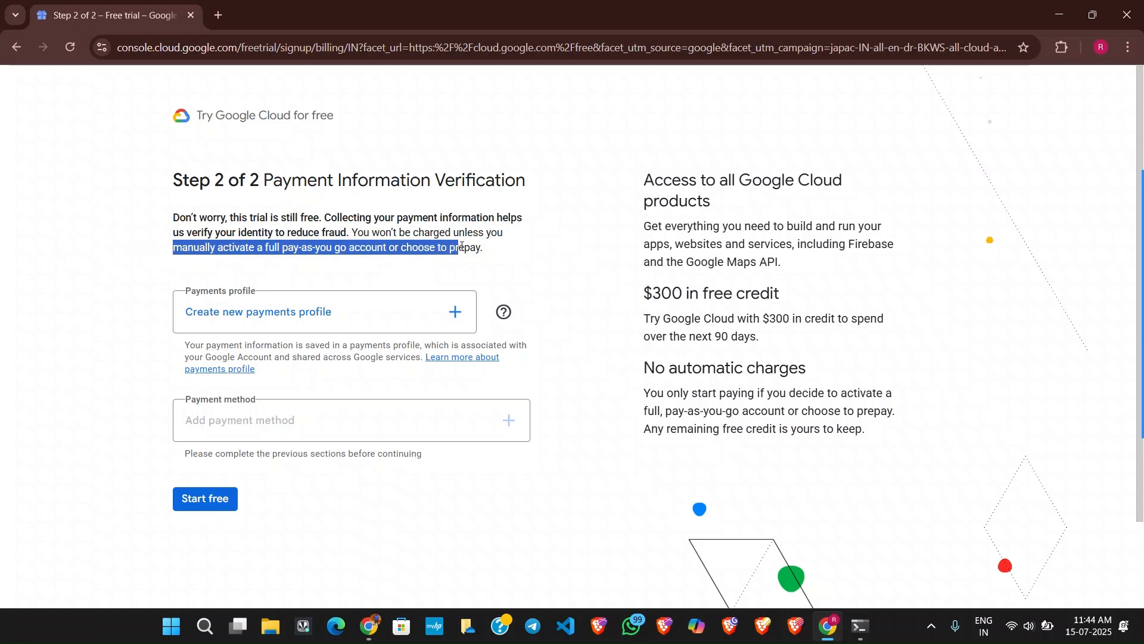
pyautogui.click(566, 267)
# Begin a new payments profile and set its profile type to Individual.
pyautogui.click(455, 313)
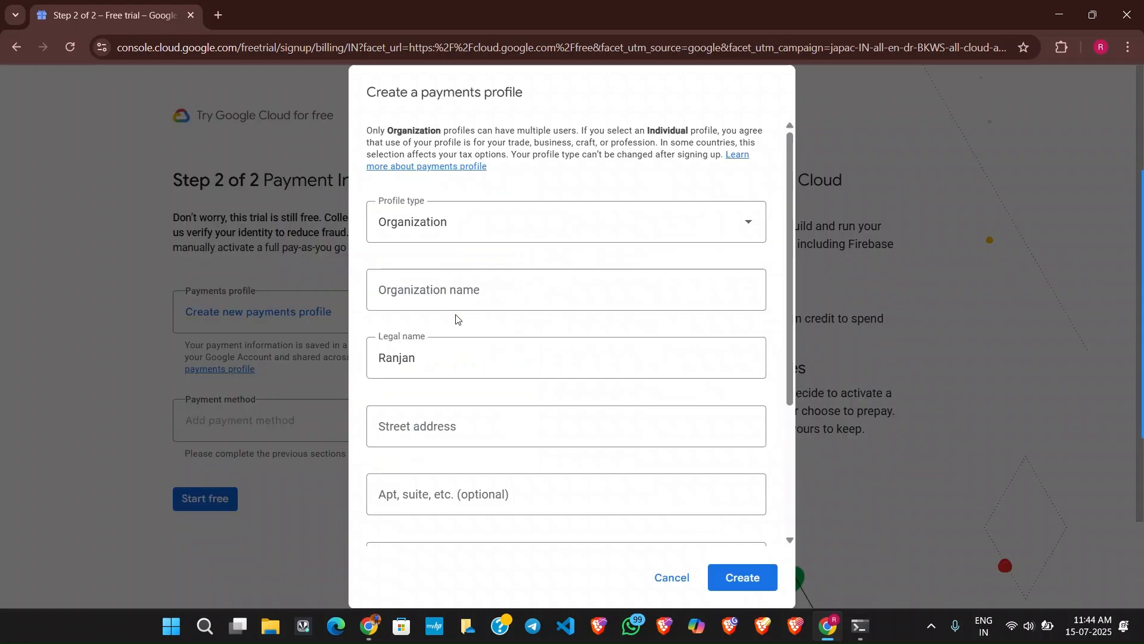
pyautogui.click(429, 224)
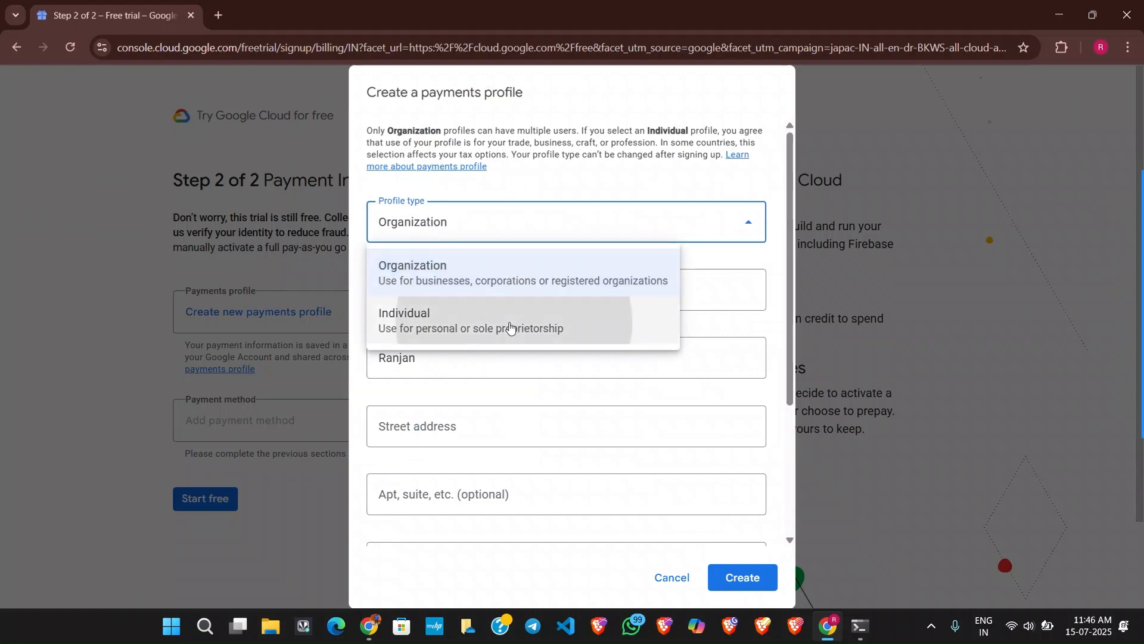
pyautogui.click(510, 326)
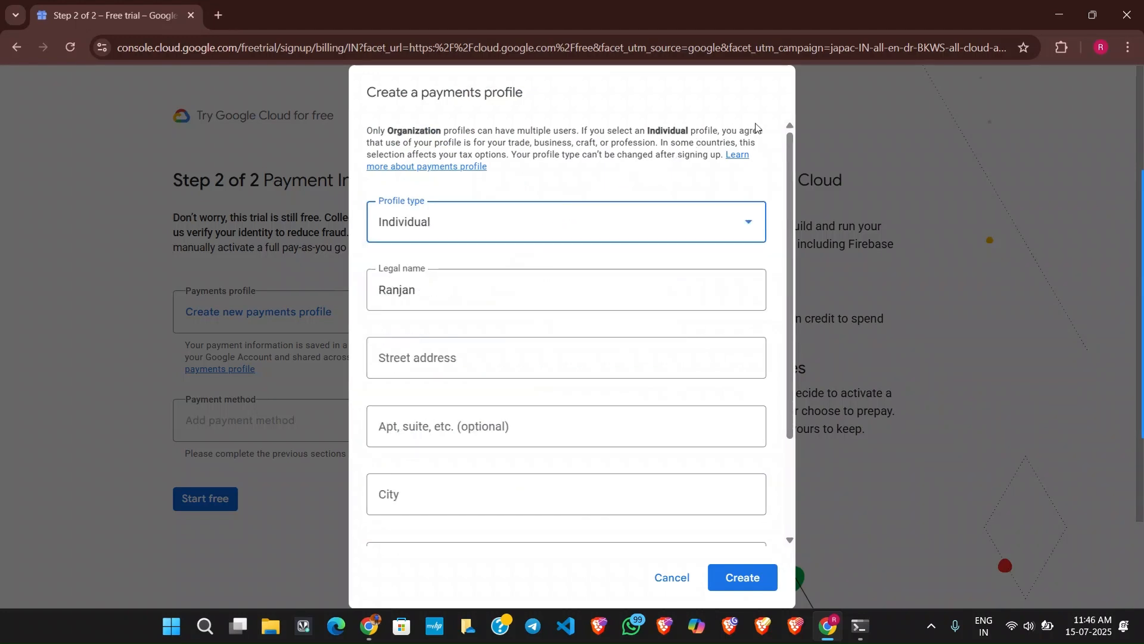
# Read the note on profile types, their effect on tax options, and changing the type after sign-up.
pyautogui.moveTo(424, 155); pyautogui.dragTo(502, 155)
pyautogui.moveTo(690, 141); pyautogui.dragTo(708, 143)
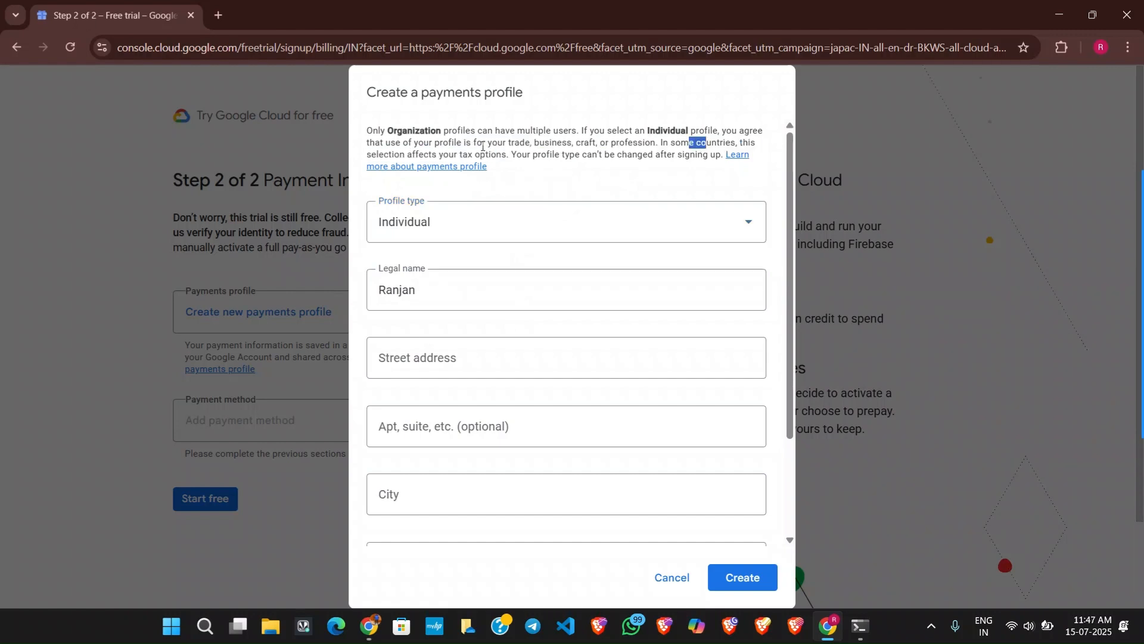
pyautogui.moveTo(423, 153); pyautogui.dragTo(504, 155)
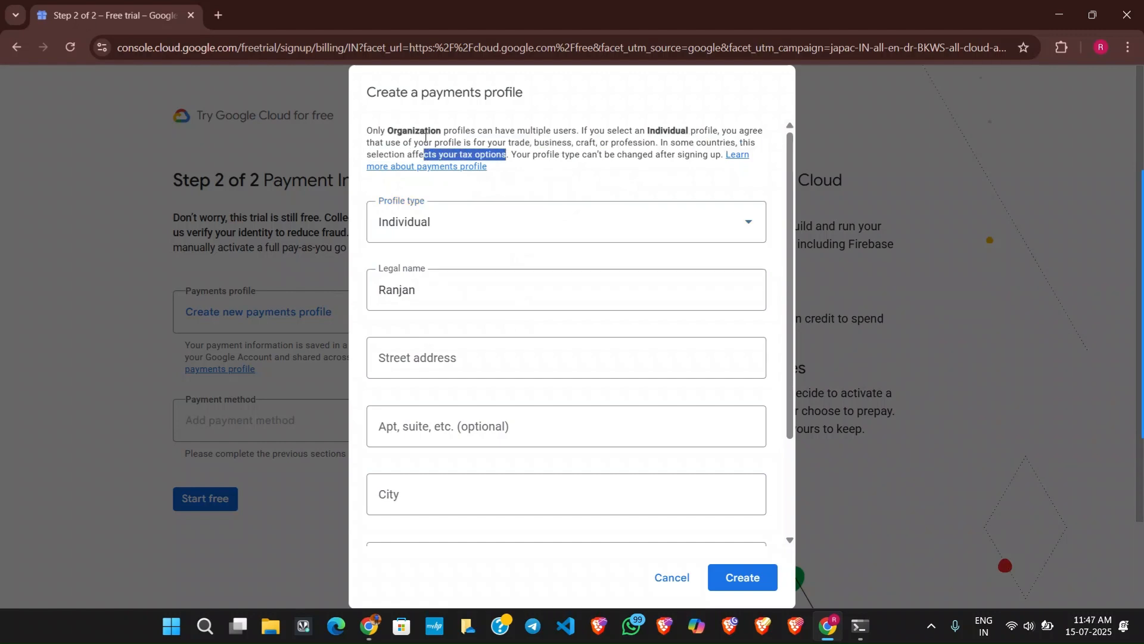
pyautogui.doubleClick(405, 132)
pyautogui.doubleClick(661, 132)
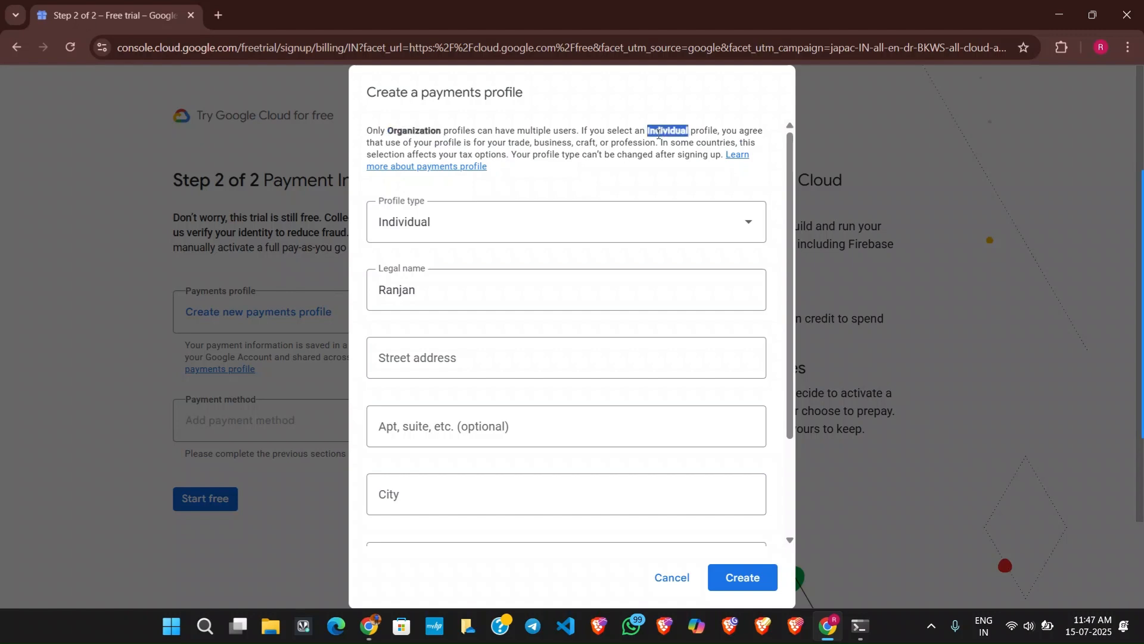
pyautogui.moveTo(531, 155); pyautogui.dragTo(709, 167)
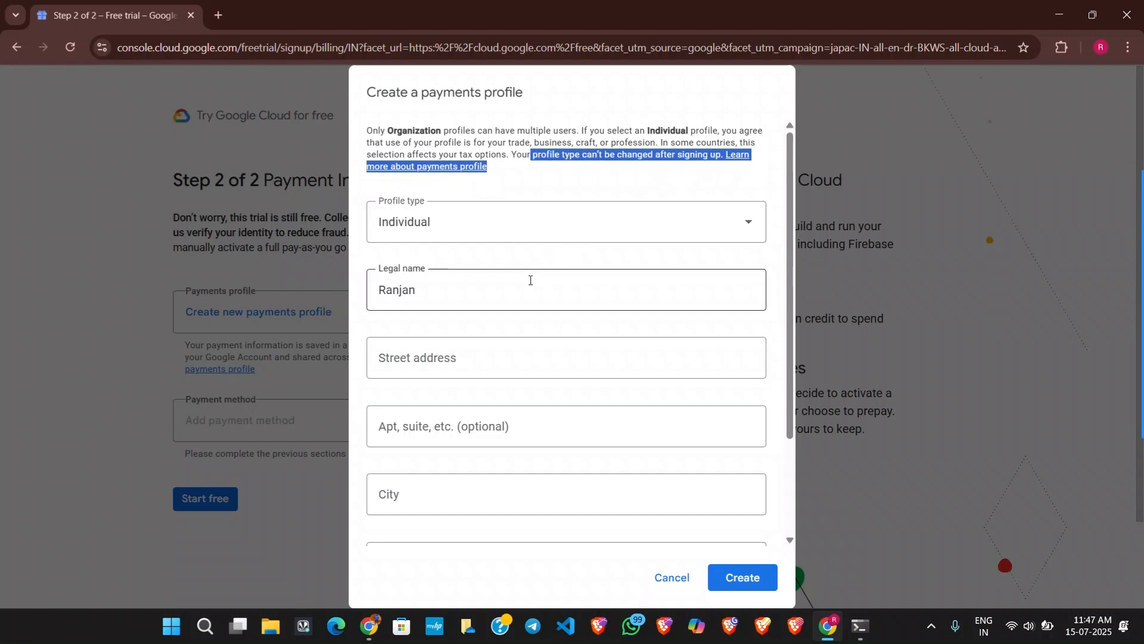
# Fill in the street address, city and remaining address details, and create the payments profile.
pyautogui.click(448, 356)
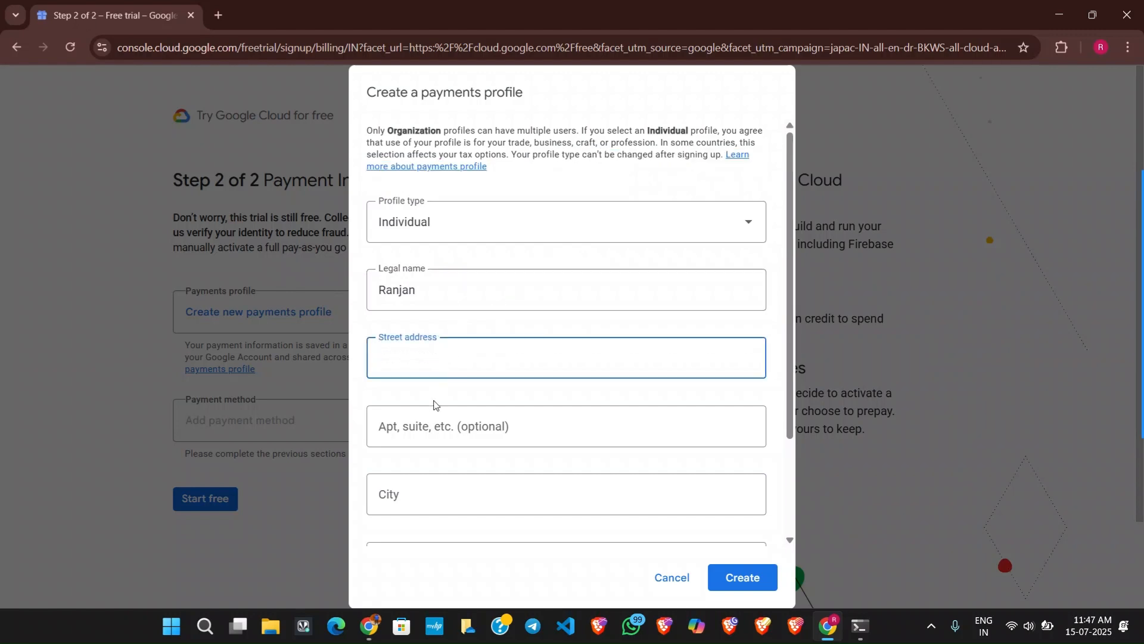
pyautogui.click(431, 420)
pyautogui.click(460, 366)
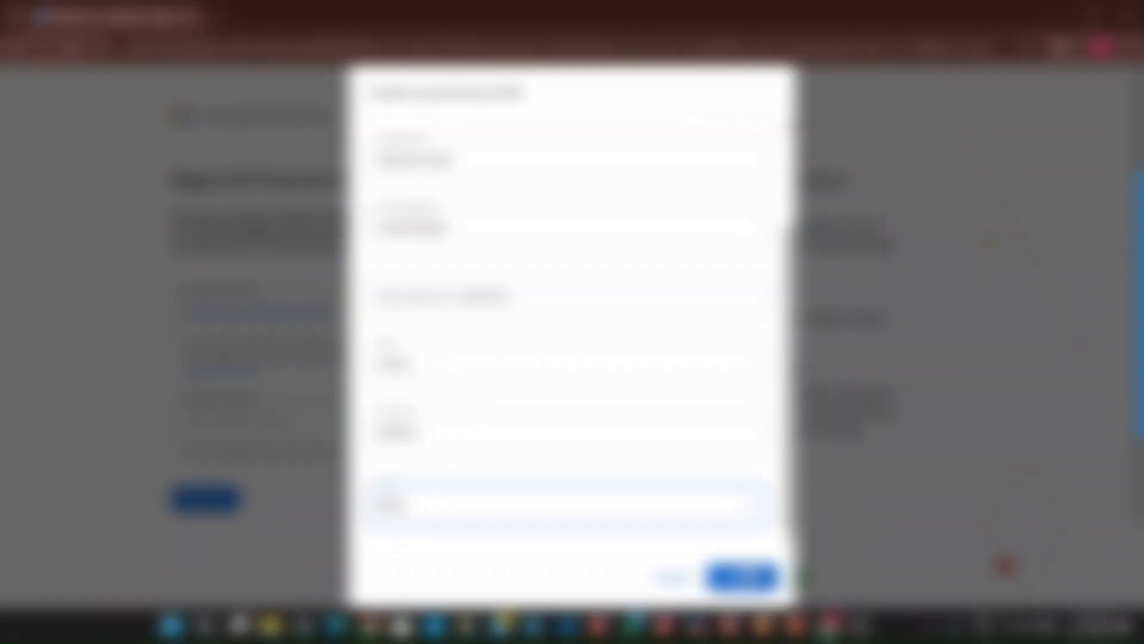
pyautogui.click(738, 576)
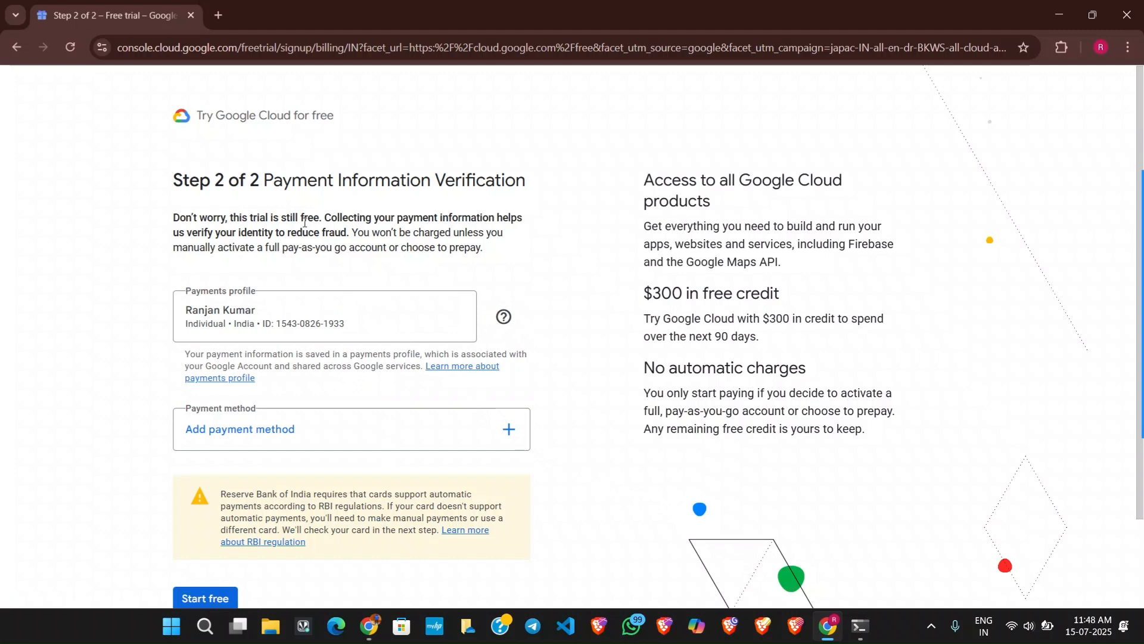
# Choose Pay with NetBanking as the payment method and start the free trial.
pyautogui.scroll(-1, 329, 364)
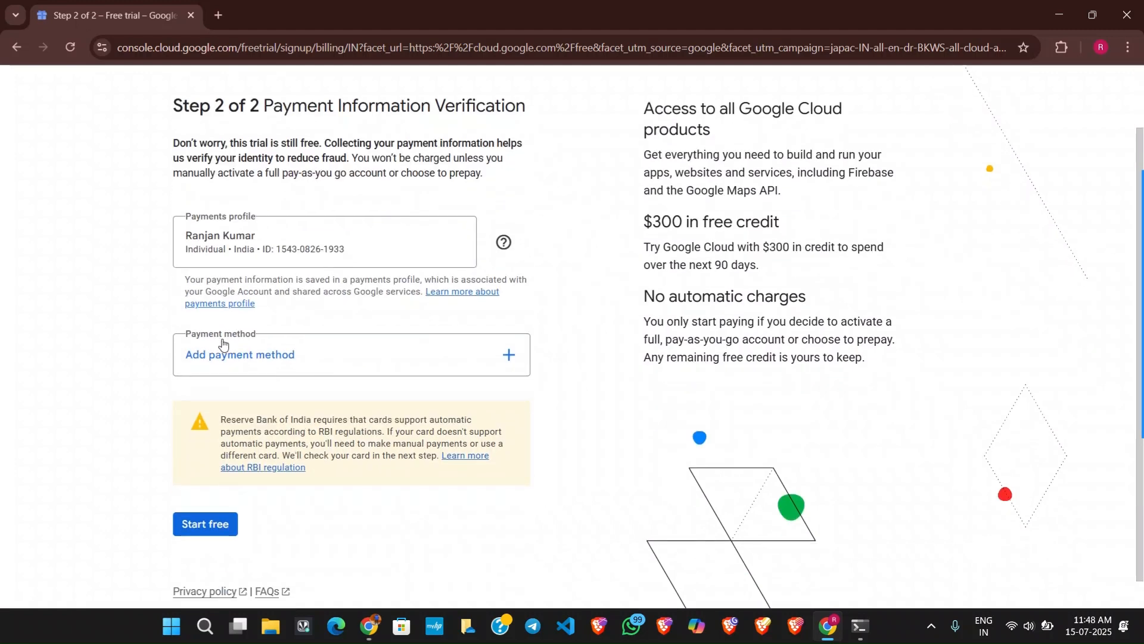
pyautogui.click(510, 355)
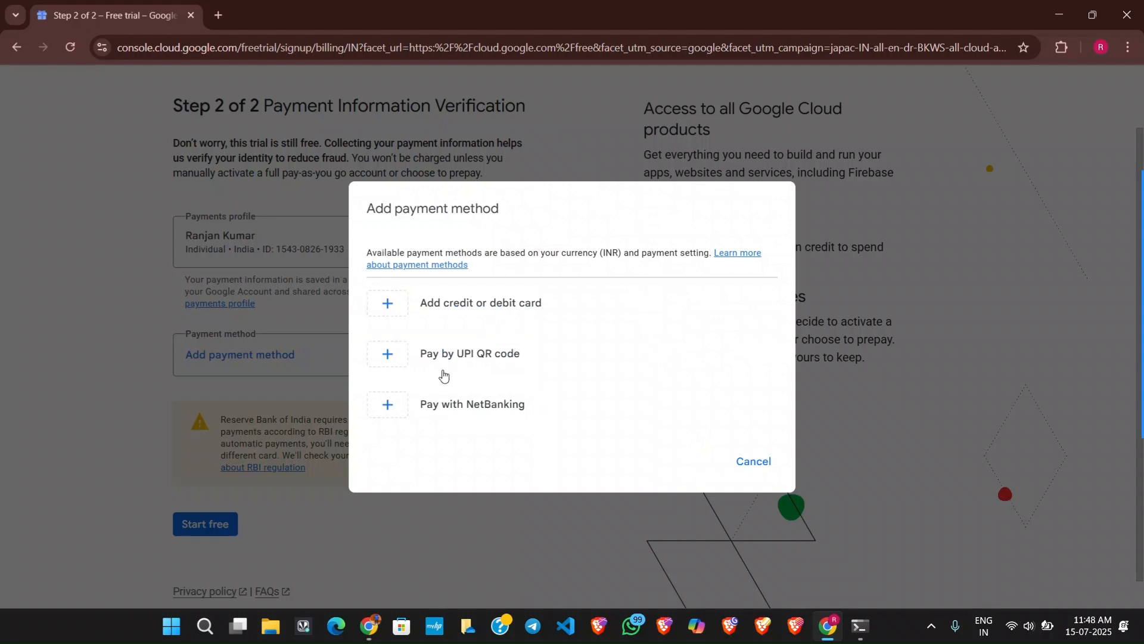
pyautogui.click(388, 405)
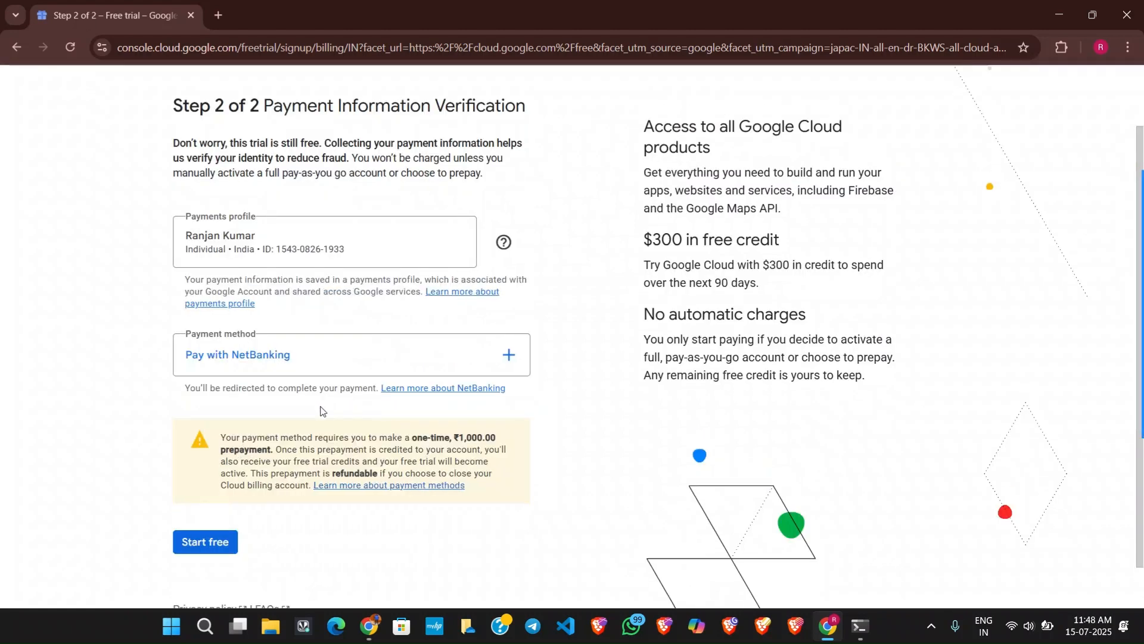
pyautogui.scroll(-1, 295, 428)
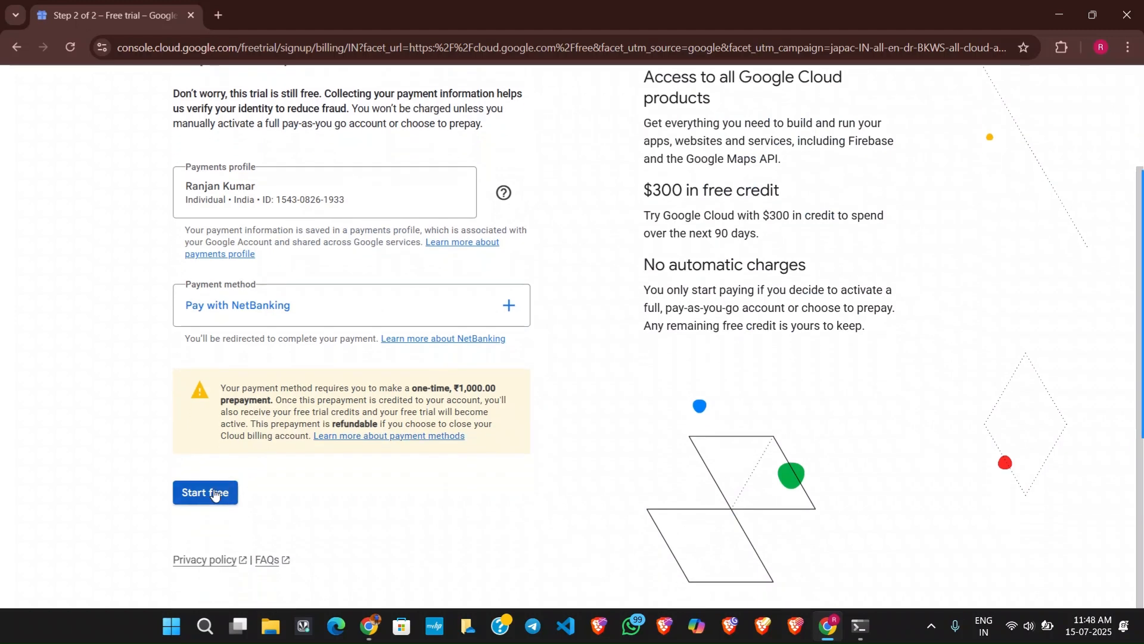
pyautogui.click(214, 493)
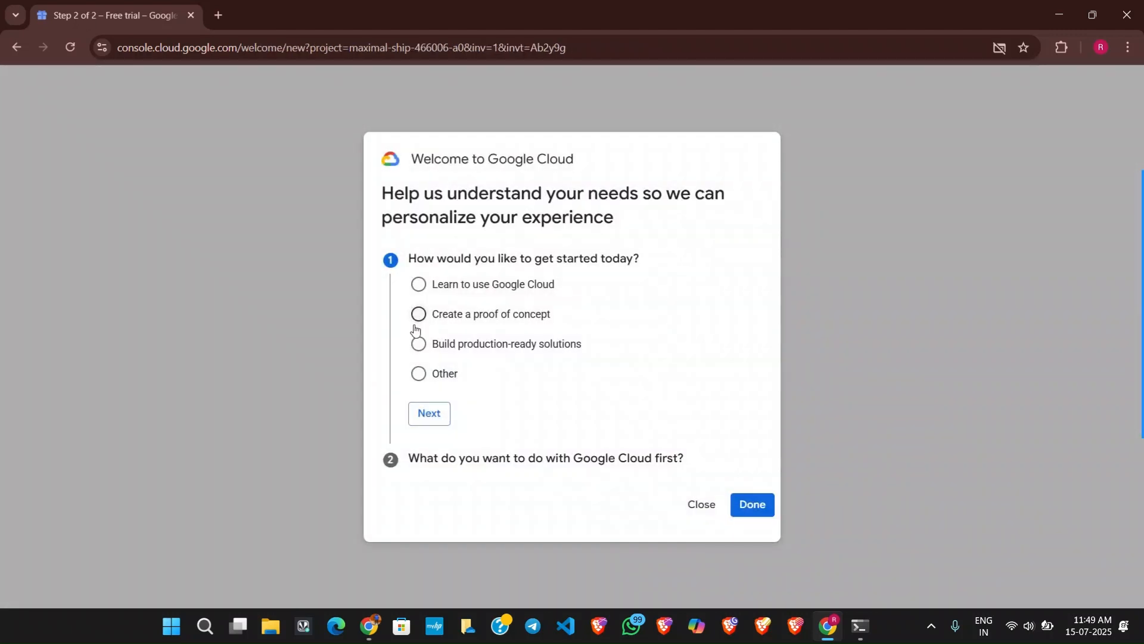
# Complete the welcome questionnaire with Learn to use Google Cloud and I'm not sure or I don't see my answer.
pyautogui.click(418, 284)
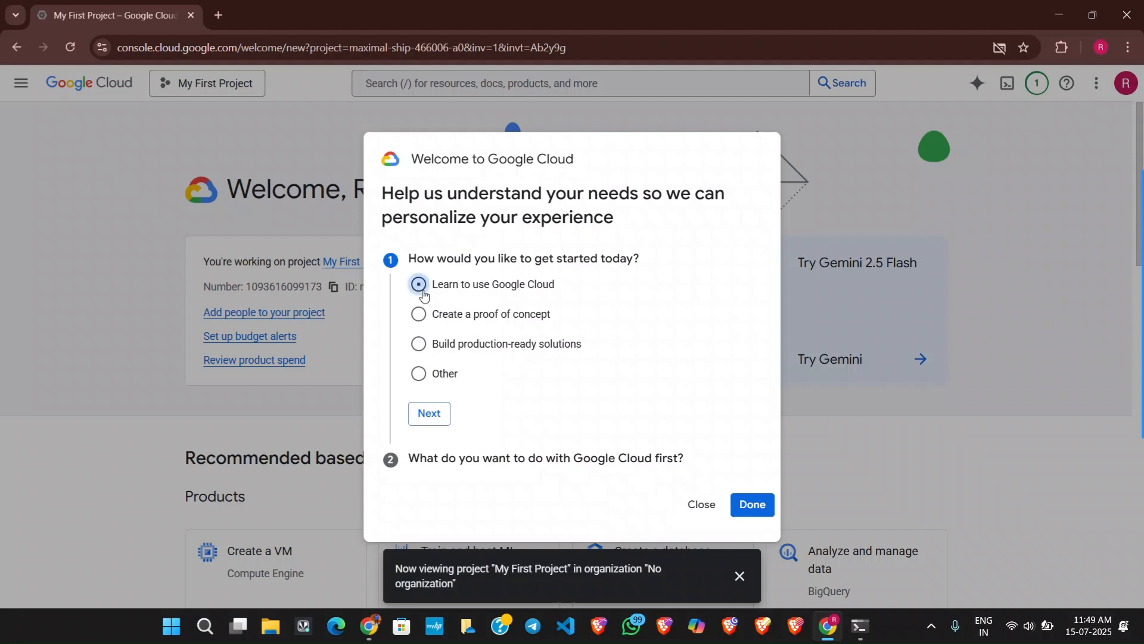
pyautogui.click(430, 415)
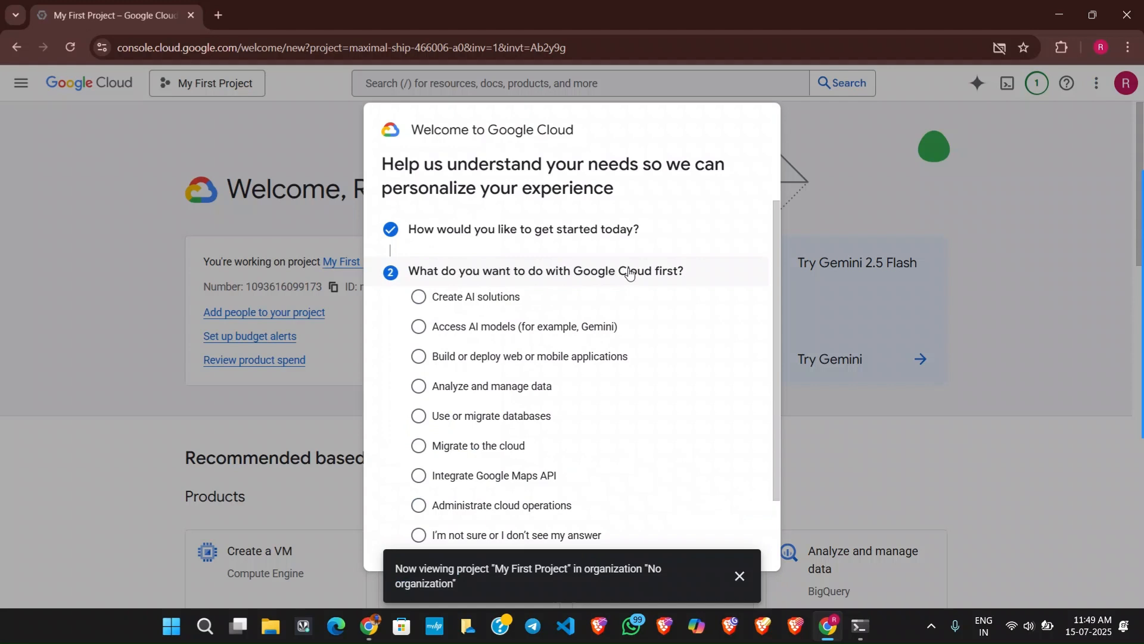
pyautogui.scroll(-1, 504, 447)
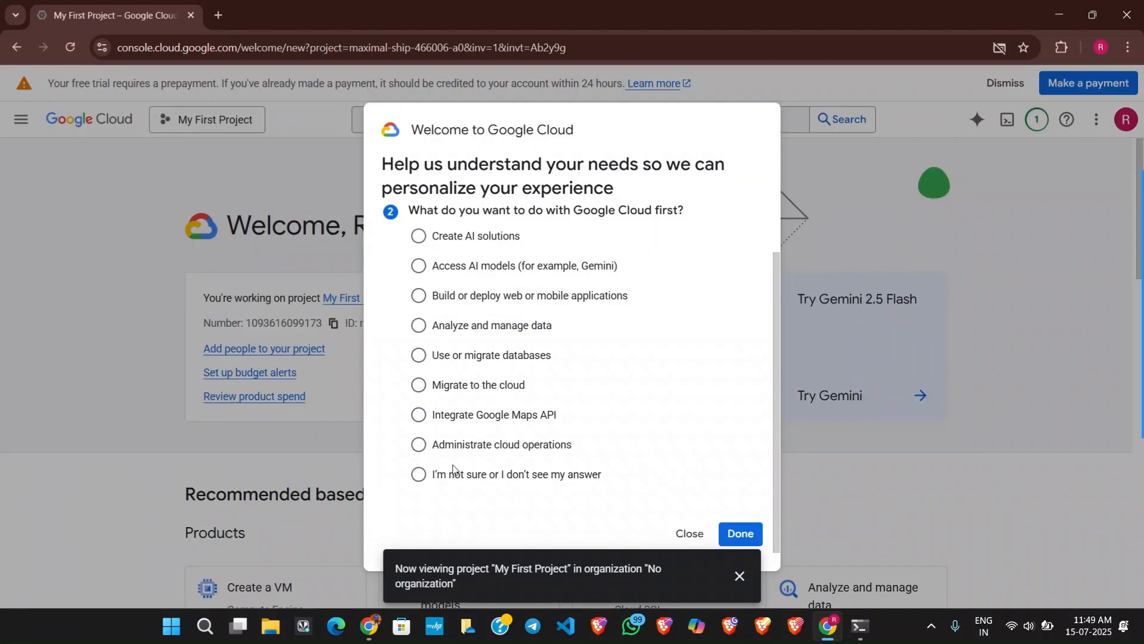
pyautogui.click(419, 474)
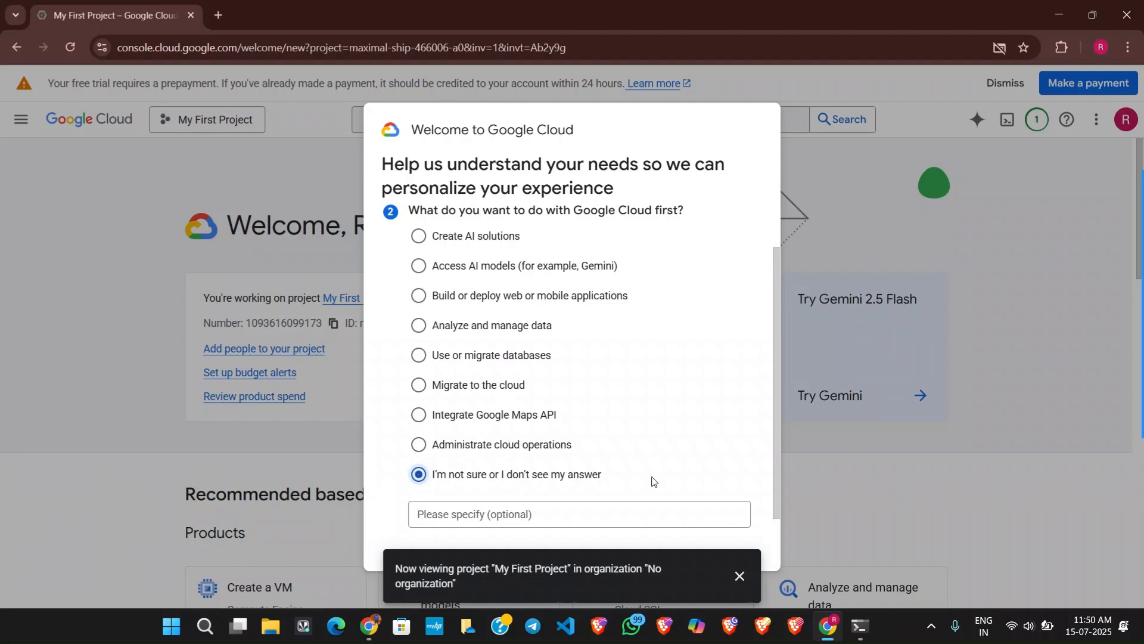
pyautogui.scroll(-1, 655, 479)
pyautogui.click(737, 533)
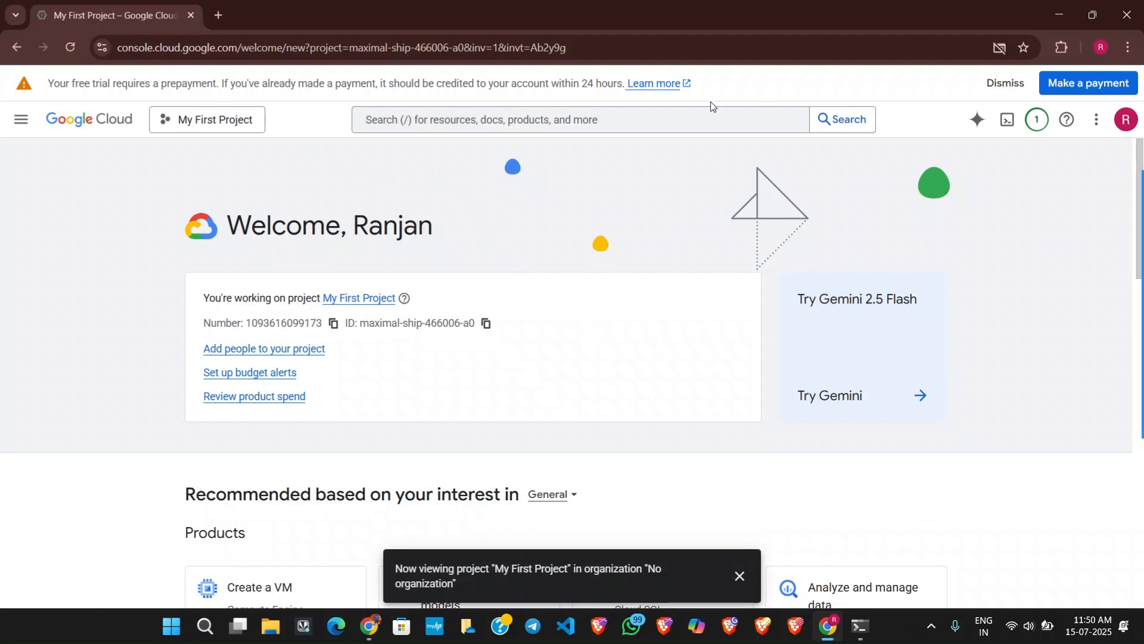
# Read the free trial prepayment notice above the console and dismiss it.
pyautogui.moveTo(53, 84); pyautogui.dragTo(193, 80)
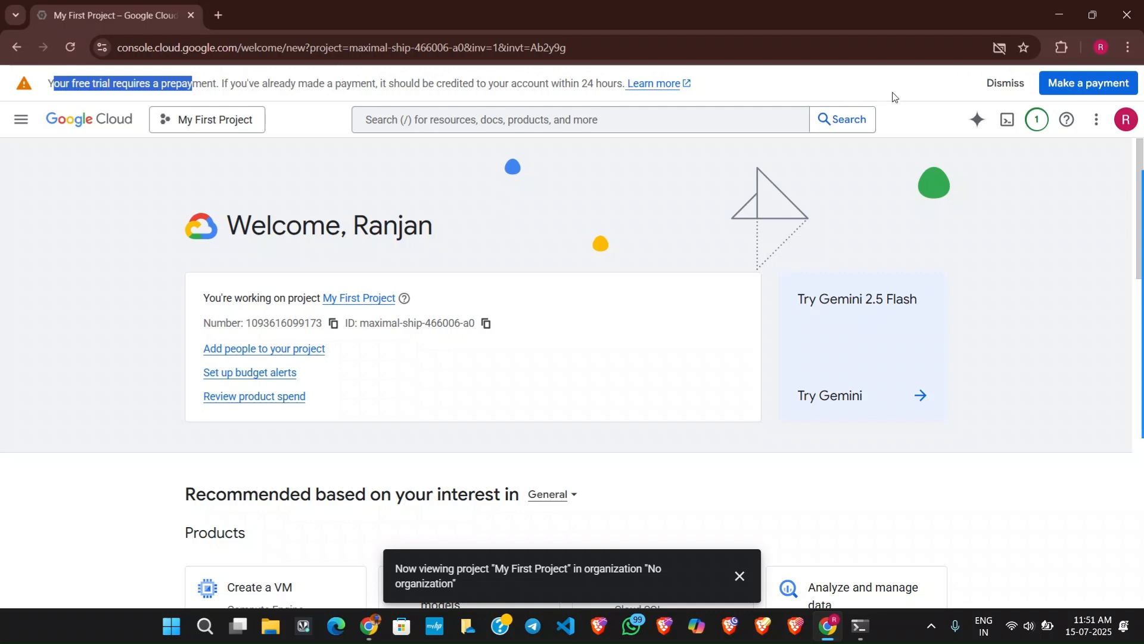
pyautogui.click(1001, 83)
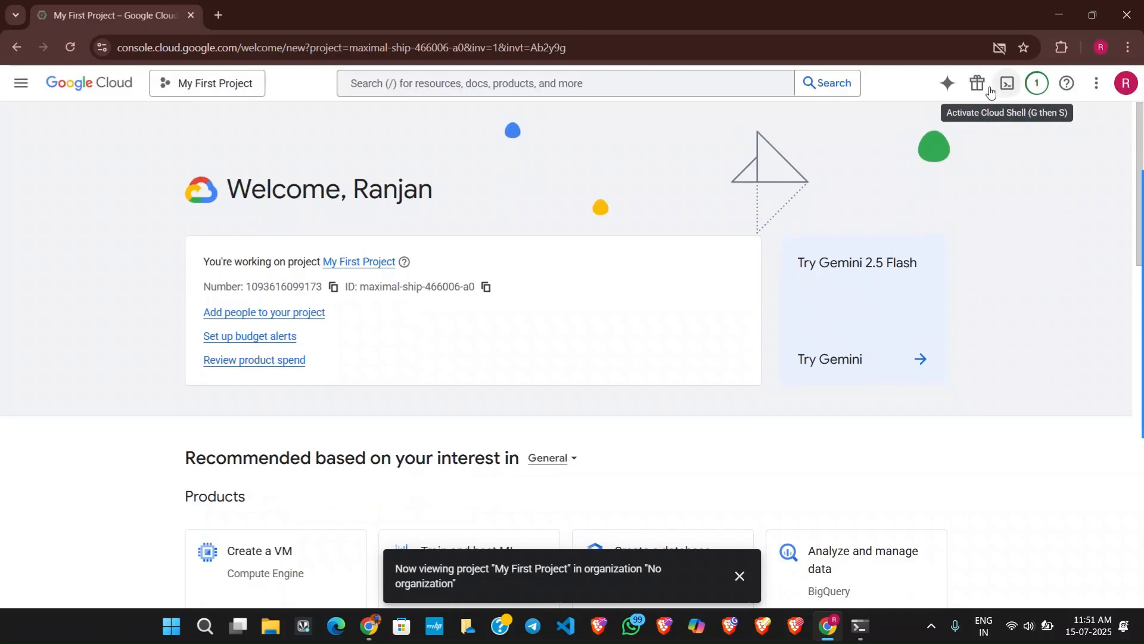
pyautogui.click(20, 83)
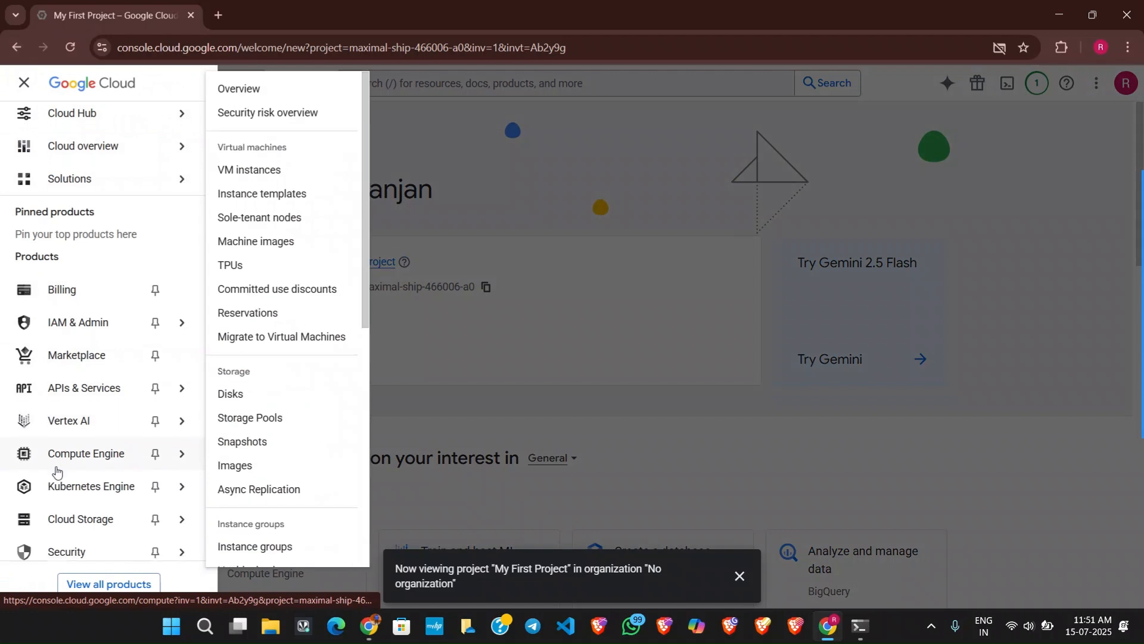
pyautogui.scroll(-3, 53, 468)
pyautogui.scroll(3, 60, 450)
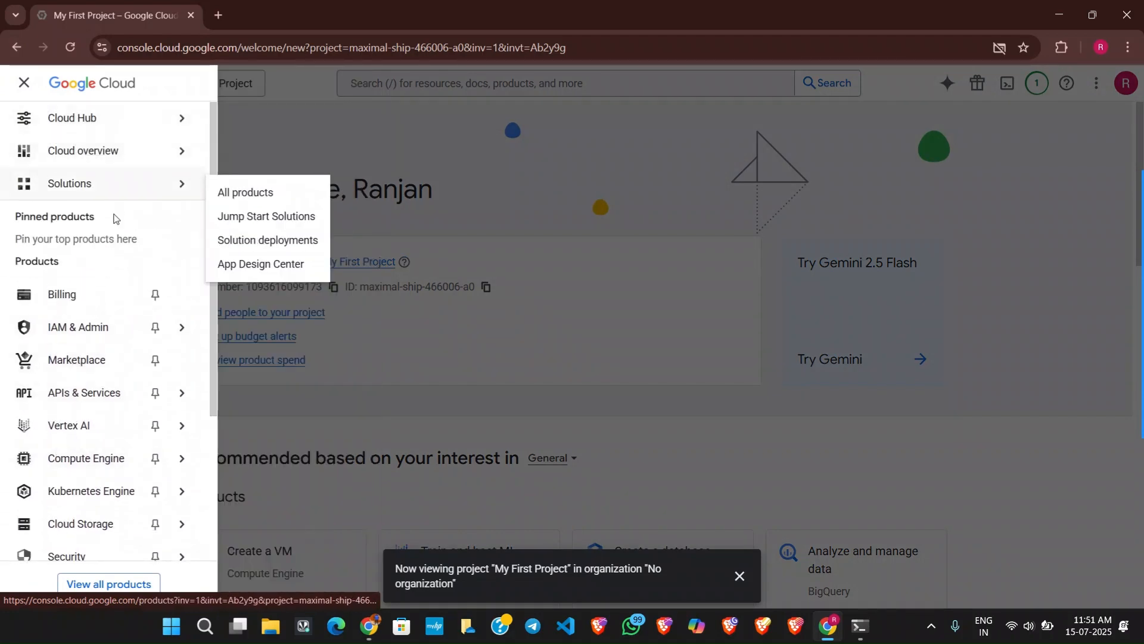
pyautogui.moveTo(75, 345)
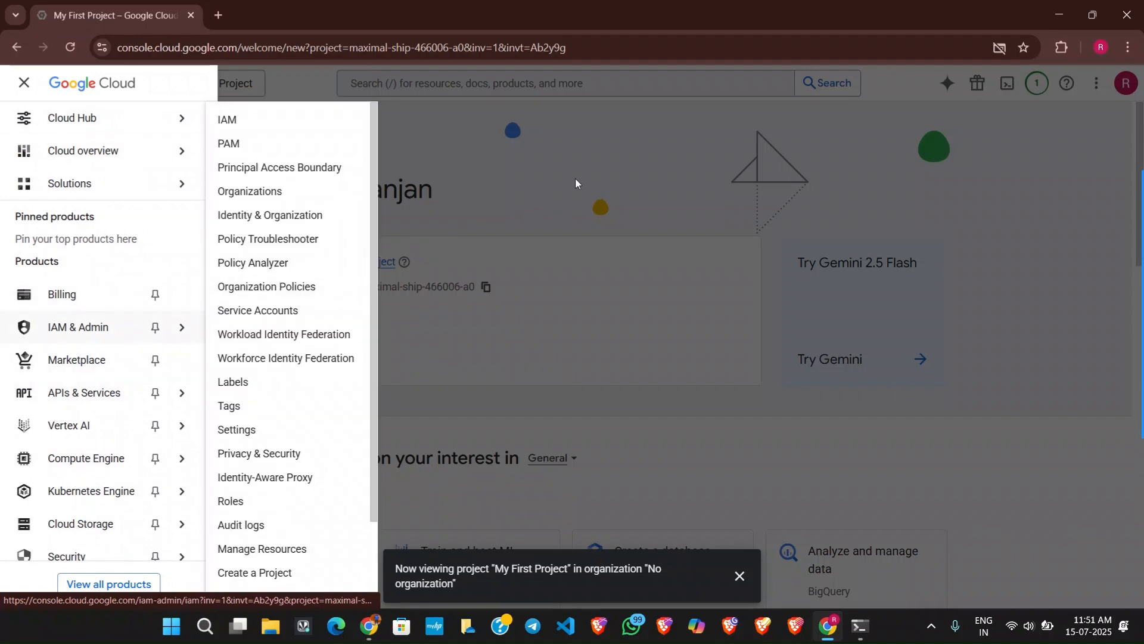
pyautogui.click(575, 181)
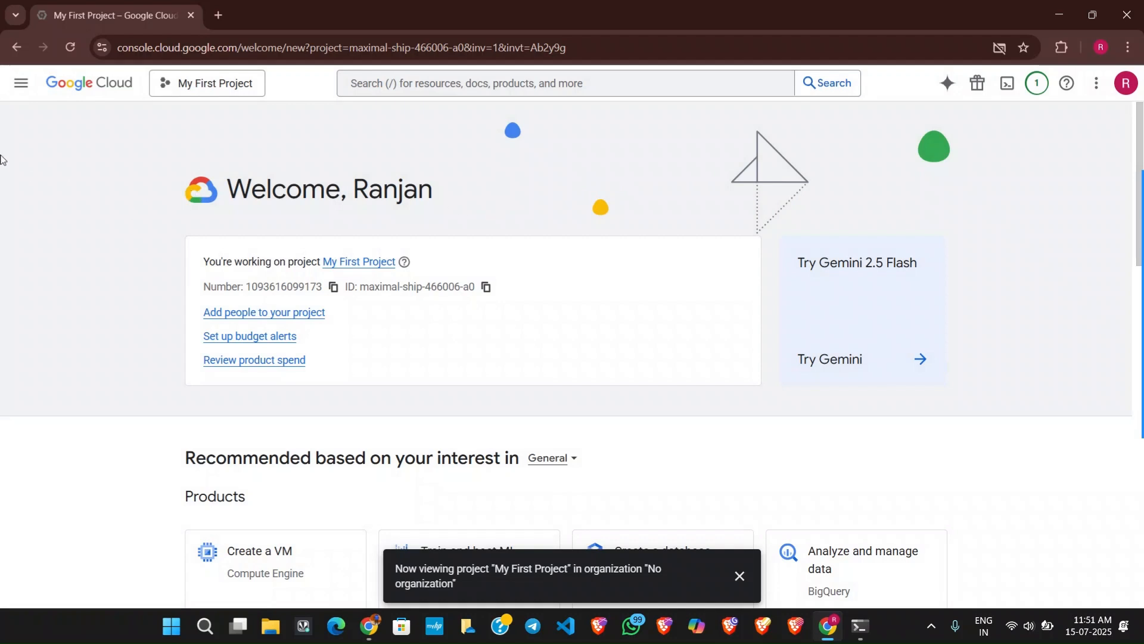
# Close the project notification and select My First Project as the working project.
pyautogui.click(739, 576)
pyautogui.scroll(-4, 581, 414)
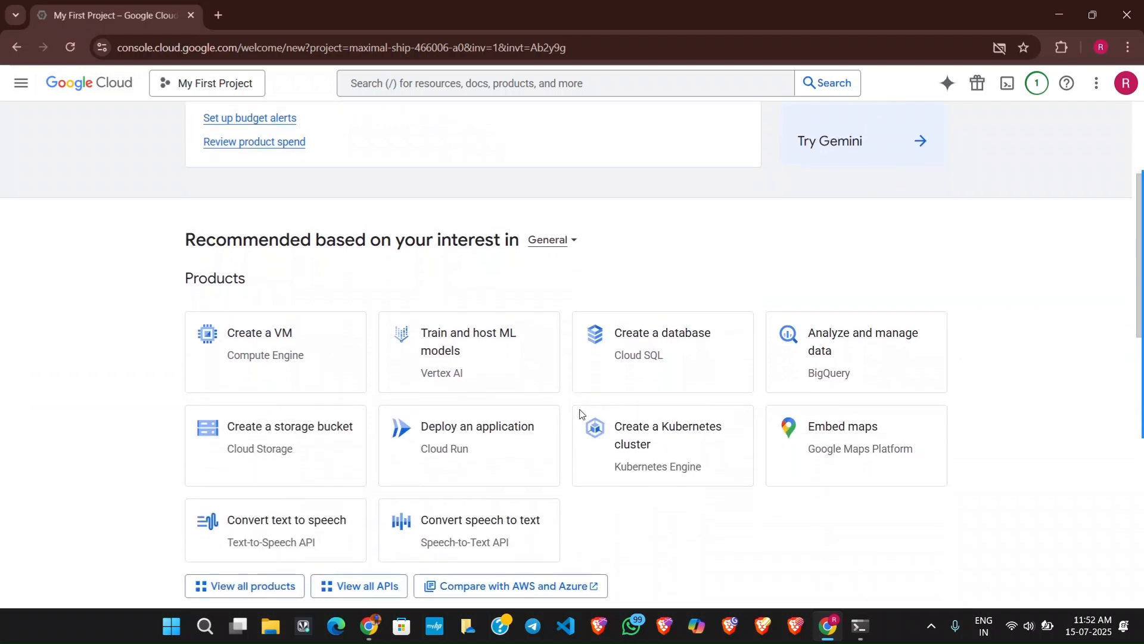
pyautogui.scroll(4, 580, 414)
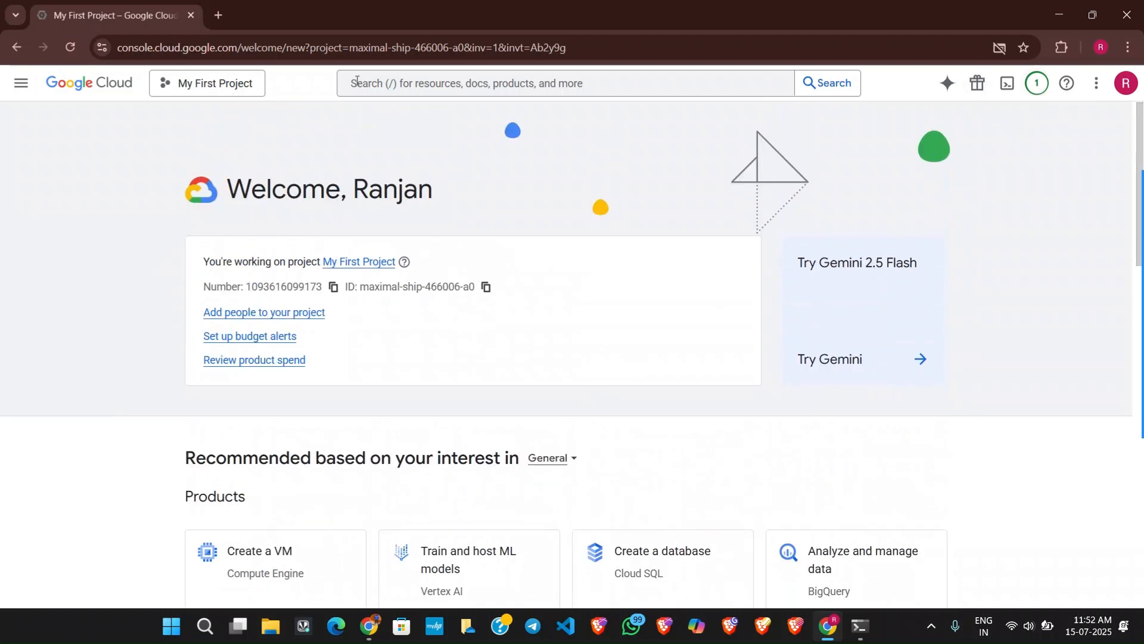
pyautogui.click(153, 85)
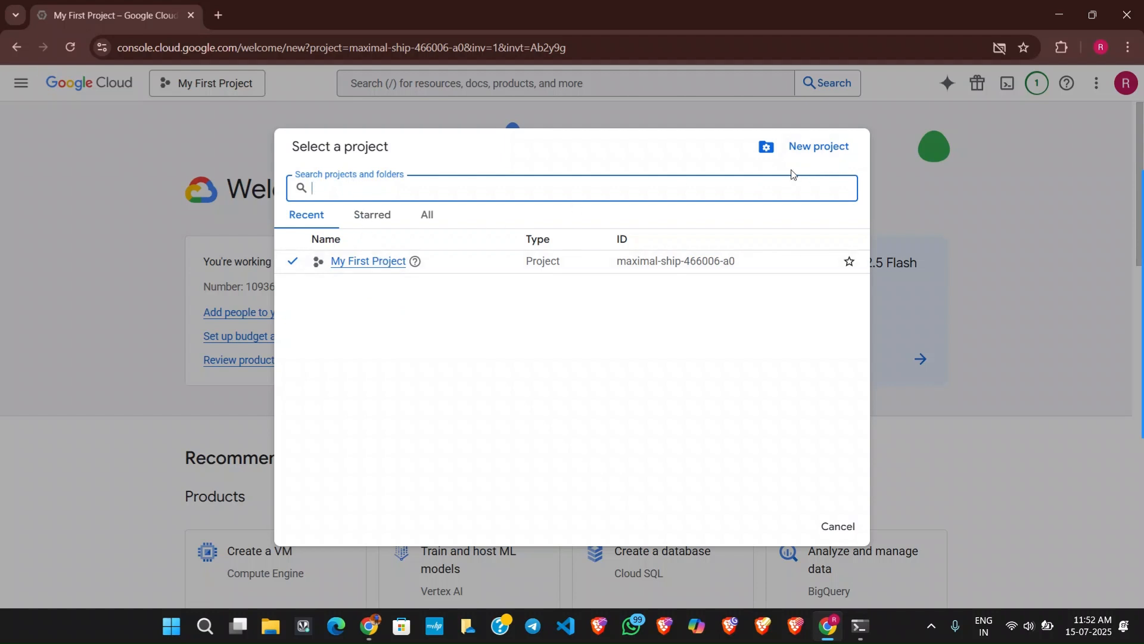
pyautogui.click(378, 261)
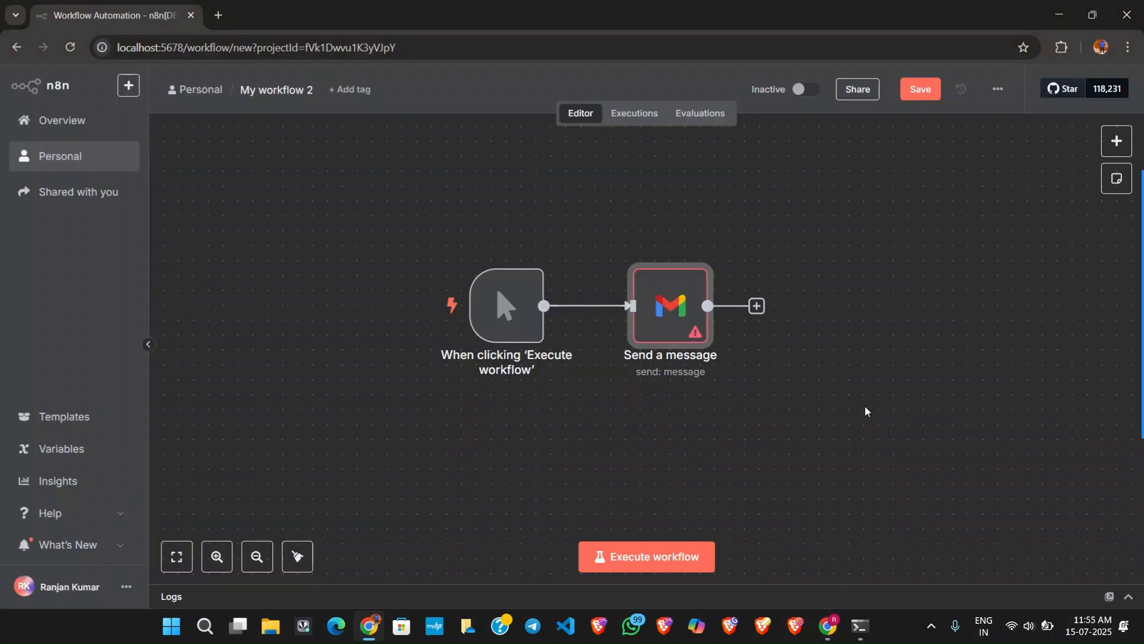
# In n8n, examine the redirect URL, Client ID and Client Secret fields of a new Gmail credential, and close it without saving.
pyautogui.doubleClick(669, 316)
pyautogui.click(528, 187)
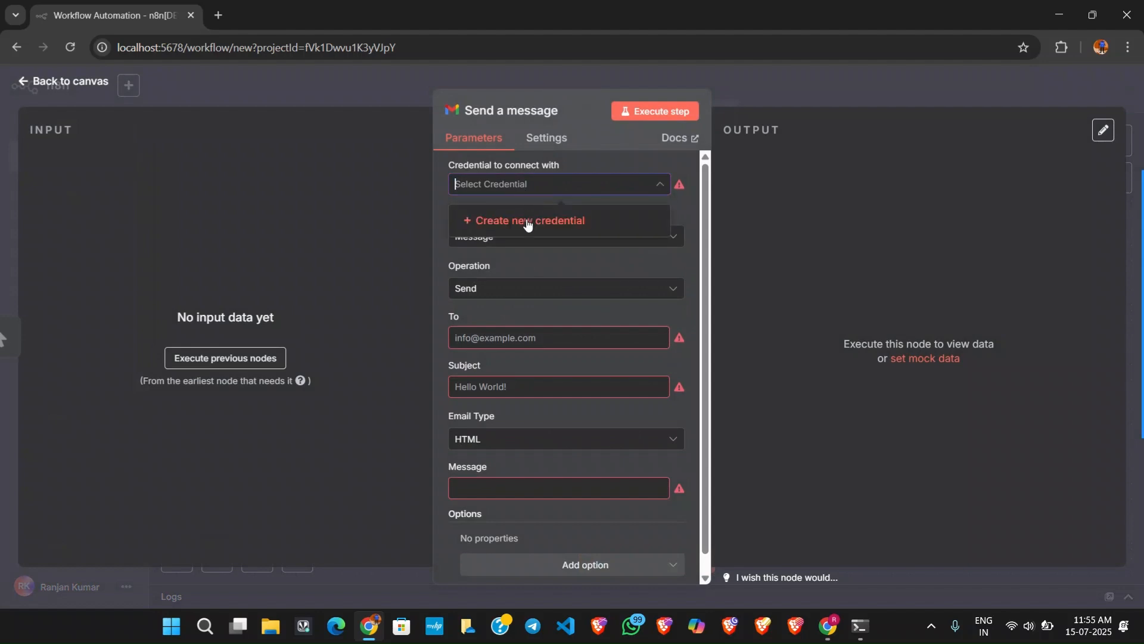
pyautogui.click(527, 222)
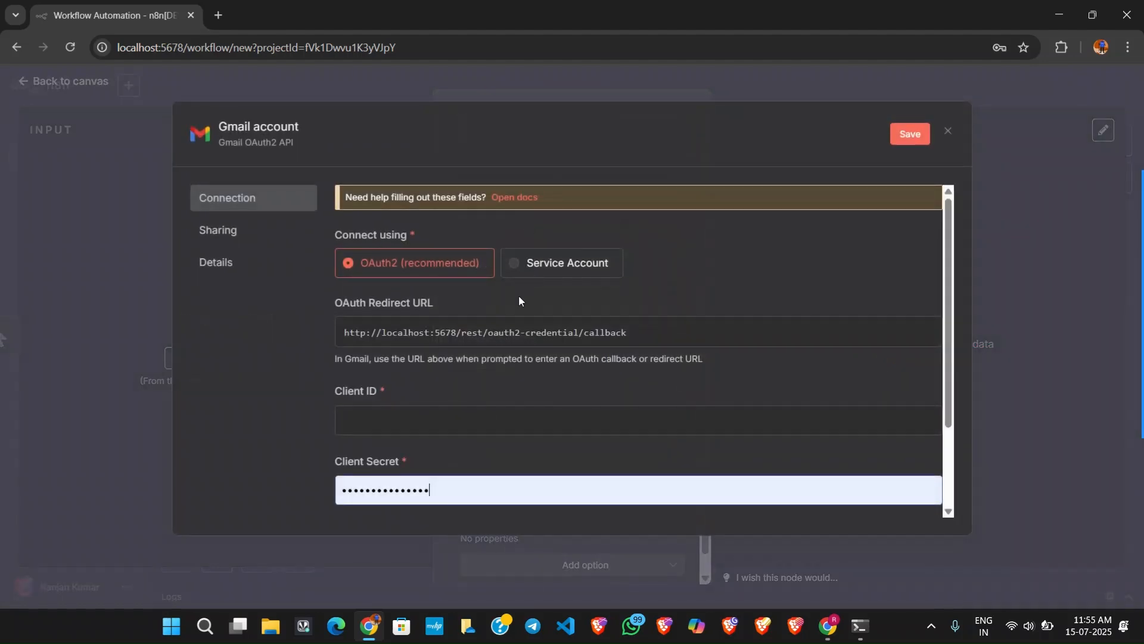
pyautogui.scroll(-2, 499, 367)
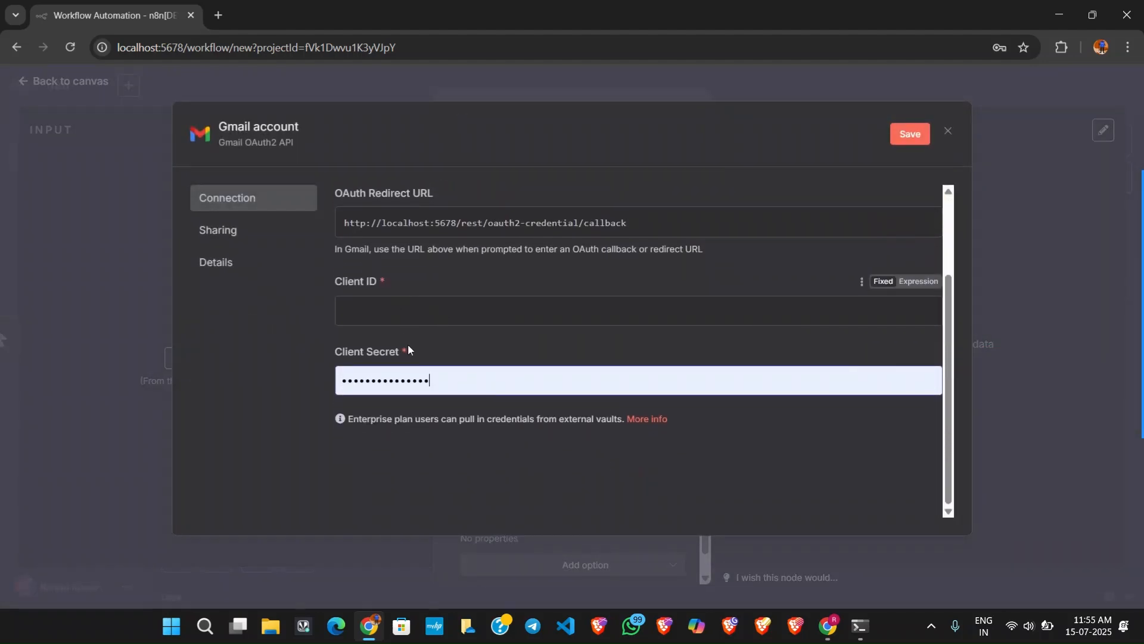
pyautogui.scroll(2, 417, 363)
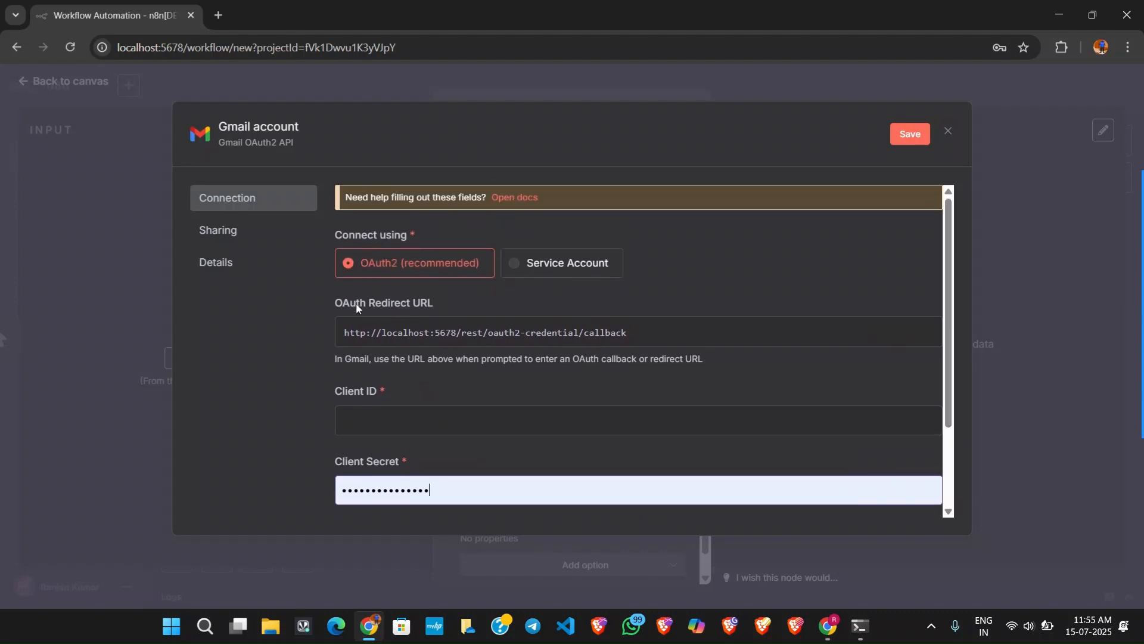
pyautogui.moveTo(343, 304); pyautogui.dragTo(382, 306)
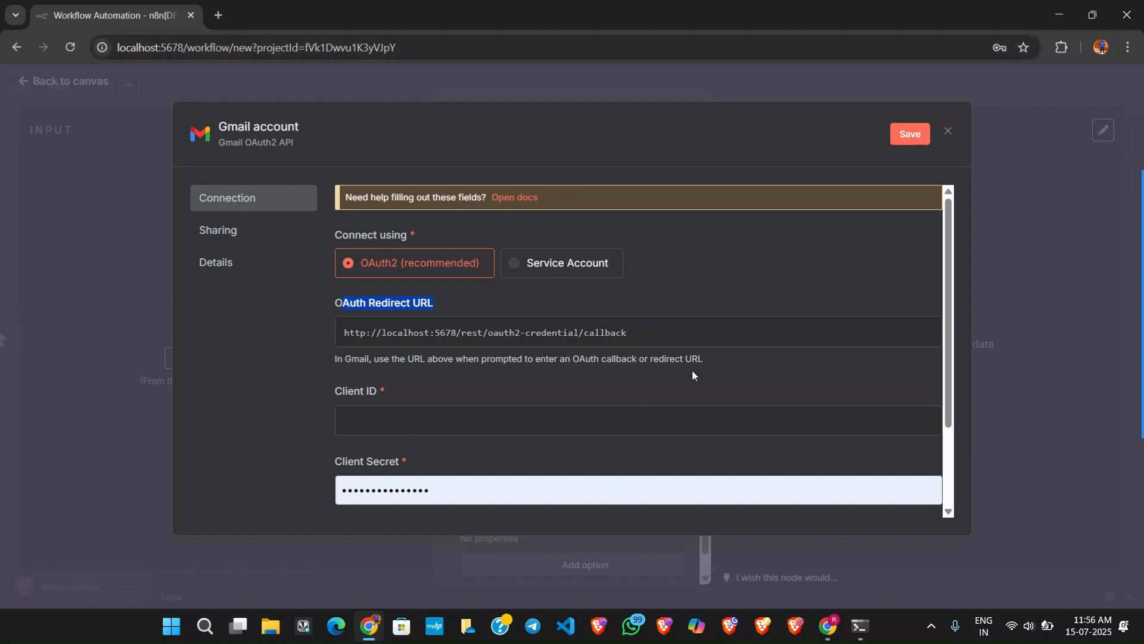
pyautogui.scroll(-1, 525, 421)
pyautogui.scroll(-1, 524, 421)
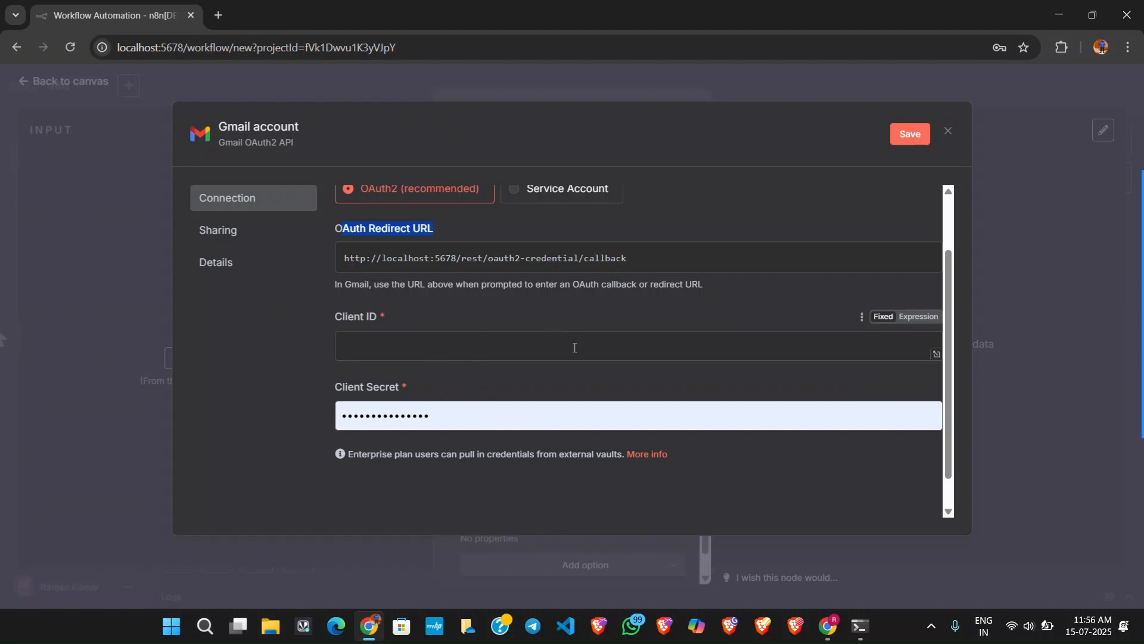
pyautogui.click(790, 215)
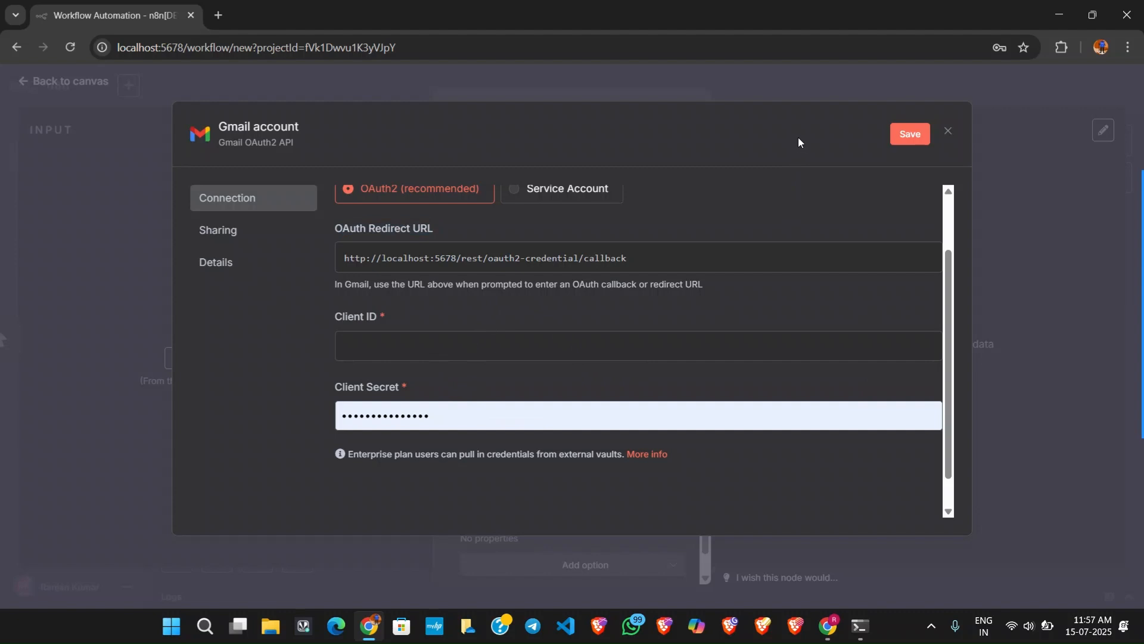
pyautogui.click(803, 88)
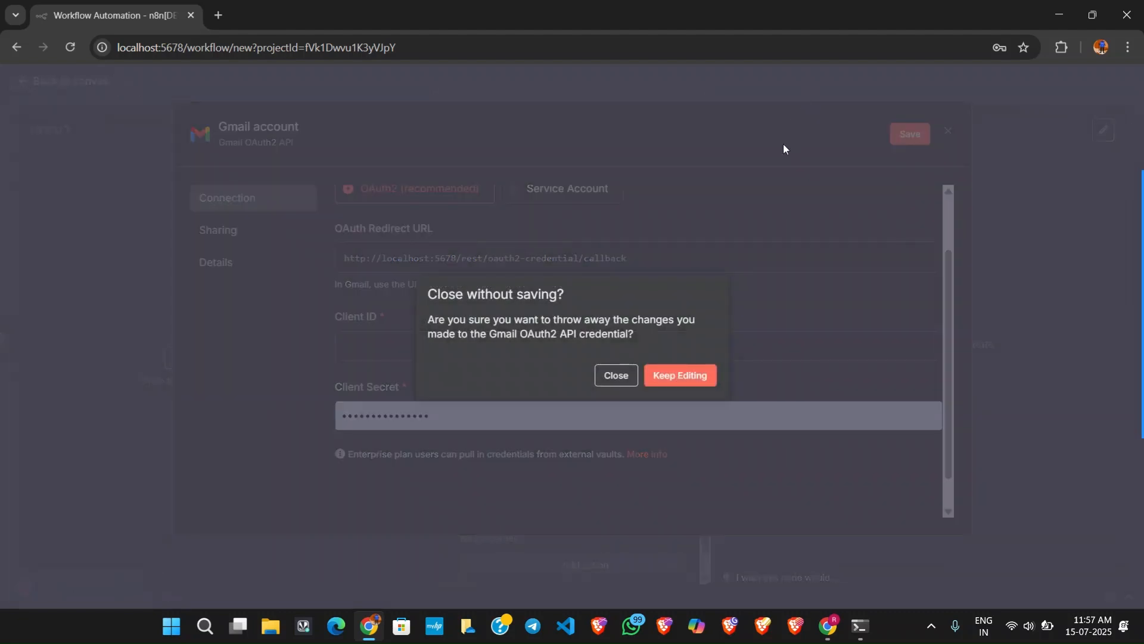
pyautogui.click(619, 378)
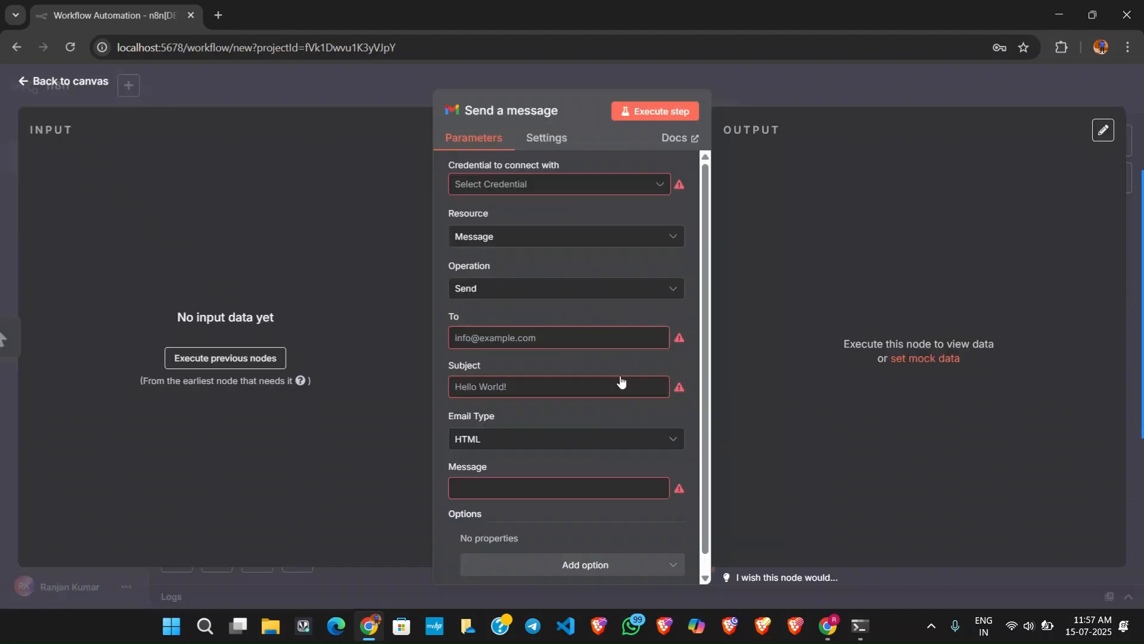
pyautogui.click(745, 75)
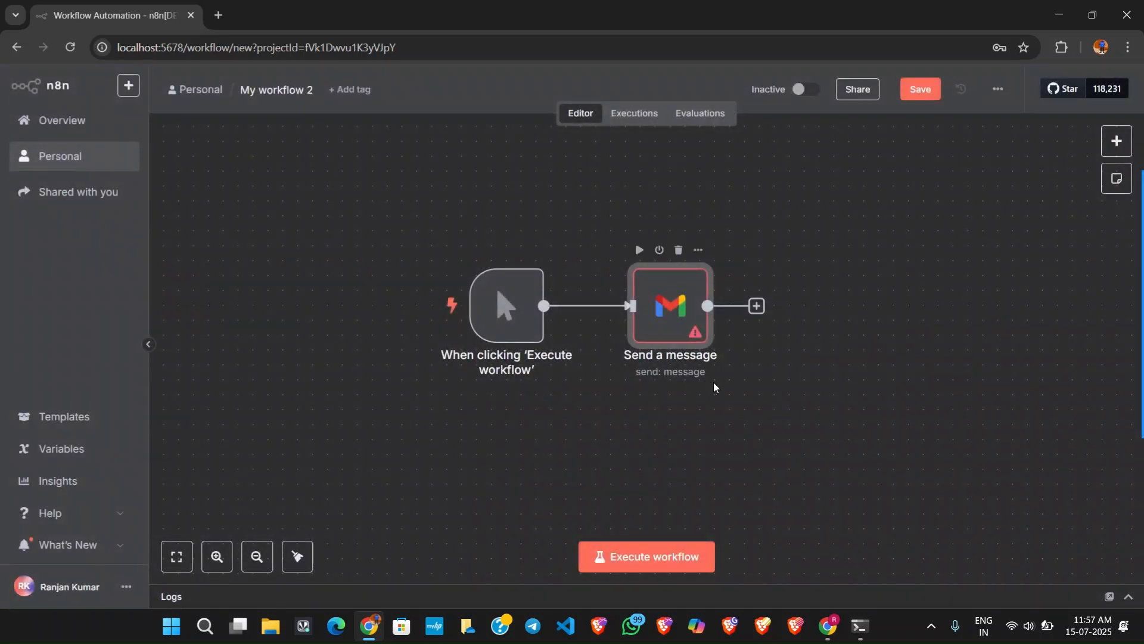
# Add a Google Docs Create a document node after the Send a message node and return to the canvas.
pyautogui.click(757, 307)
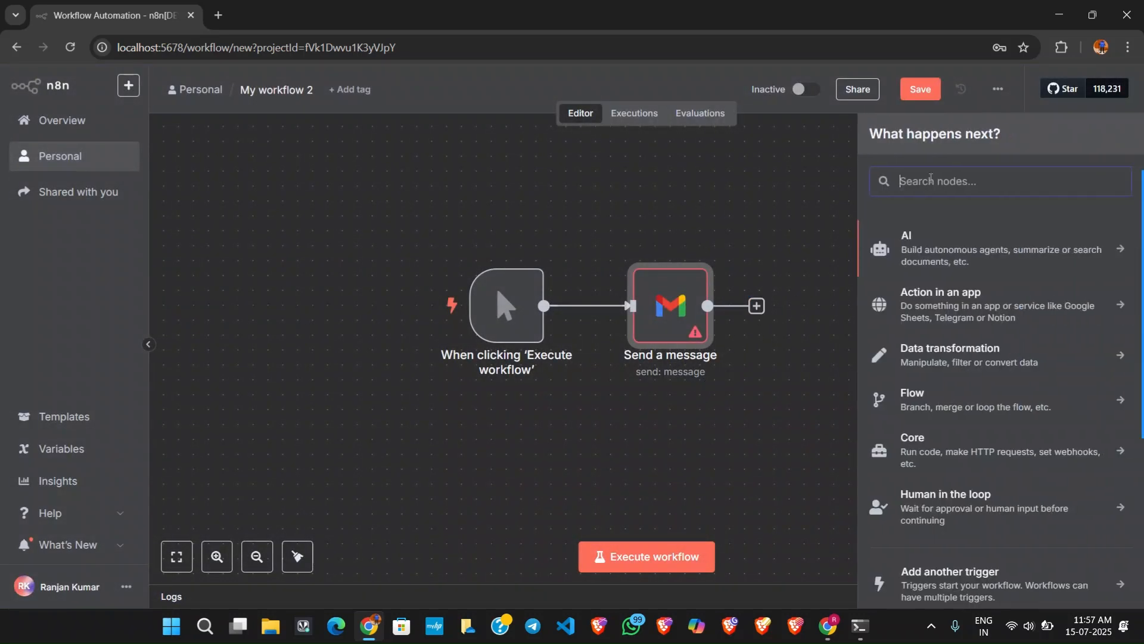
pyautogui.write('doc')
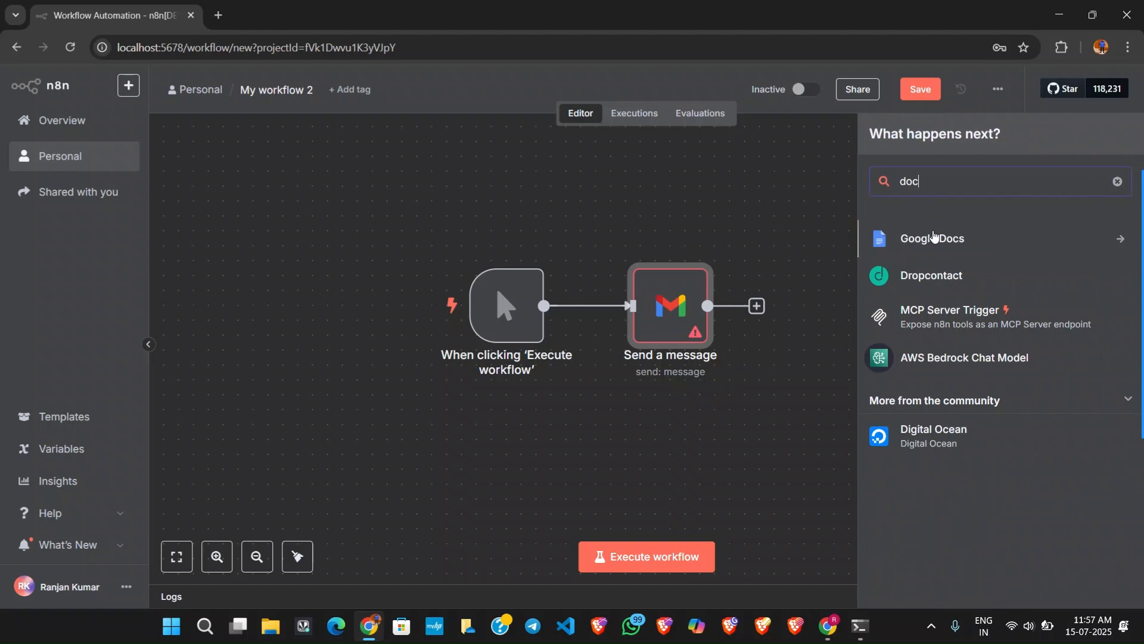
pyautogui.click(933, 238)
pyautogui.click(934, 261)
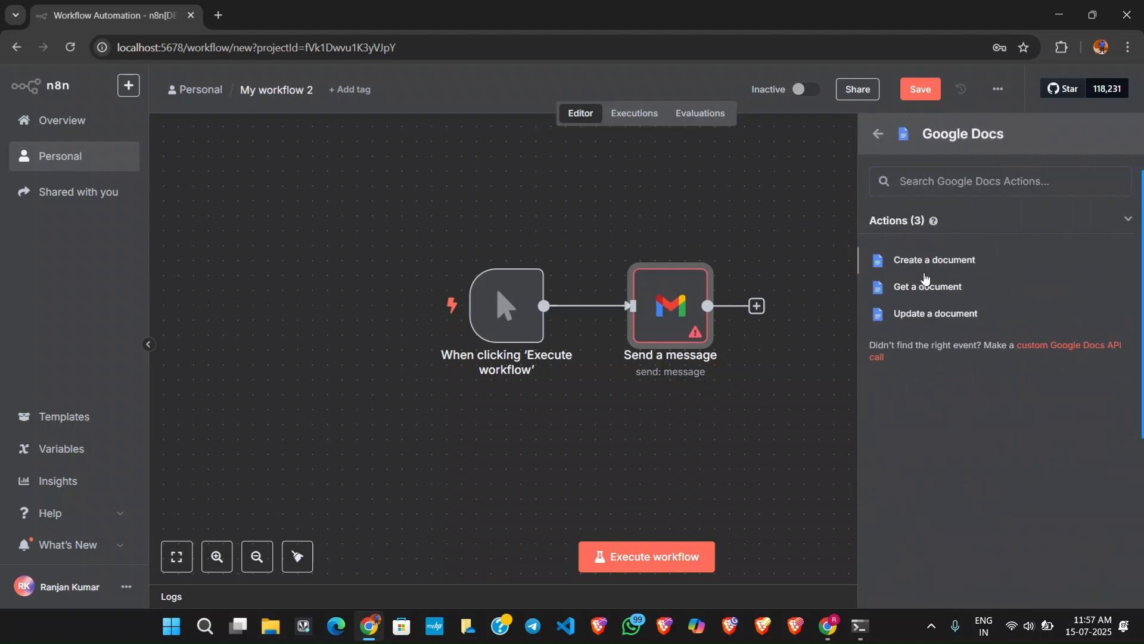
pyautogui.click(795, 72)
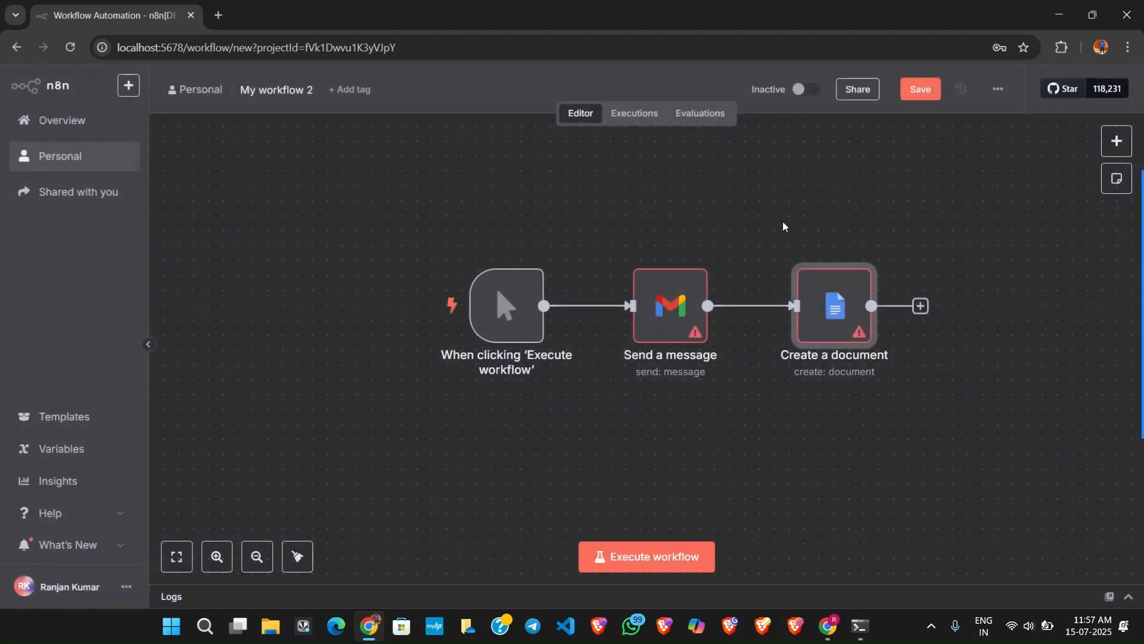
# Examine the OAuth2 fields of a new Google Docs credential for the Create a document node, and close it without saving.
pyautogui.doubleClick(817, 287)
pyautogui.click(659, 190)
pyautogui.click(632, 222)
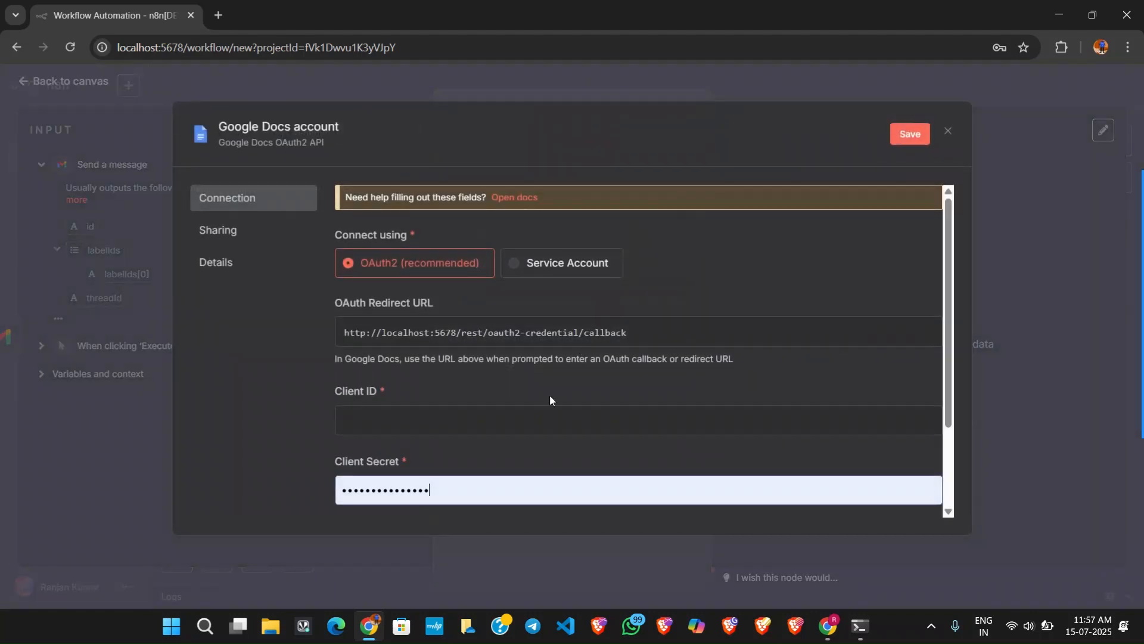
pyautogui.scroll(-2, 508, 439)
pyautogui.scroll(2, 501, 449)
pyautogui.click(817, 76)
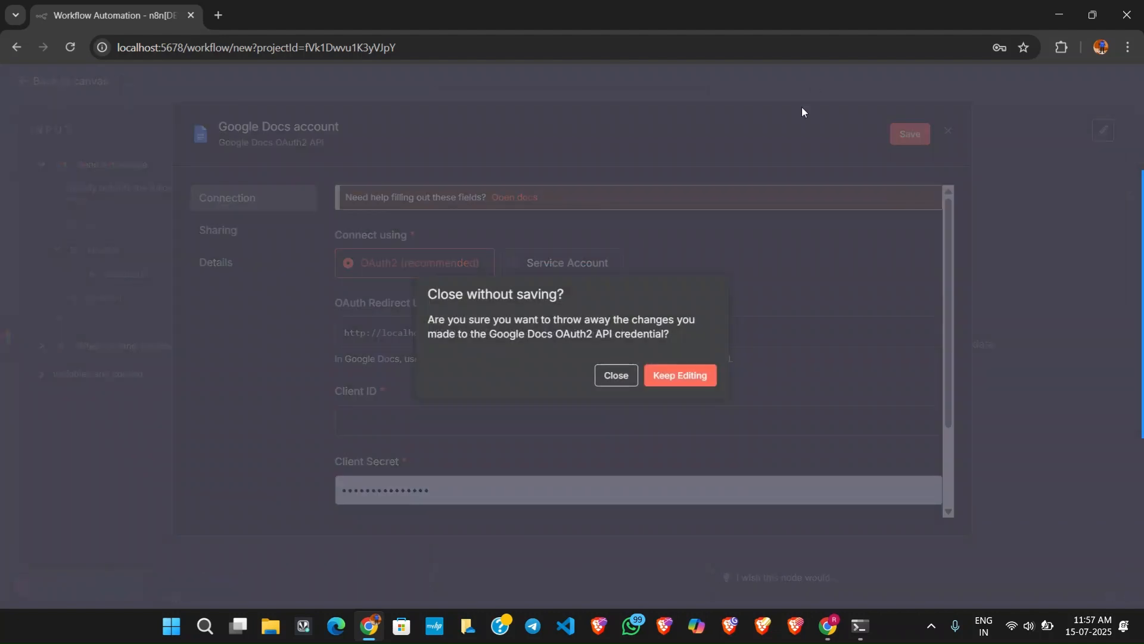
pyautogui.click(619, 376)
pyautogui.click(824, 92)
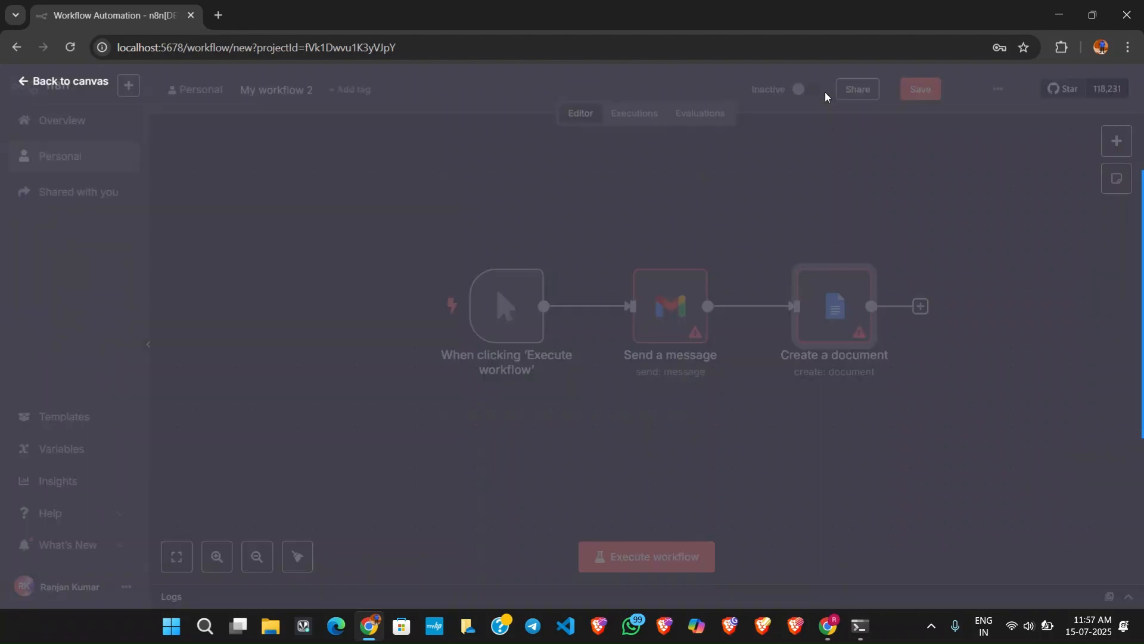
# Switch to Google Cloud, search for "docs" and open the Google Docs API.
pyautogui.hotkey('alt', 'Tab')
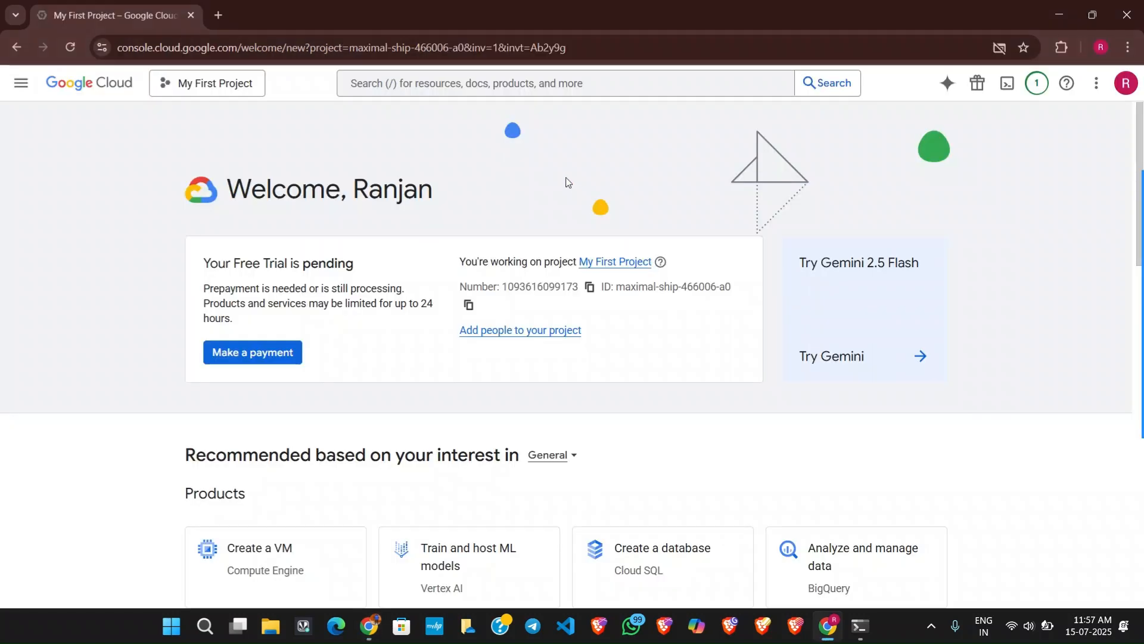
pyautogui.click(526, 79)
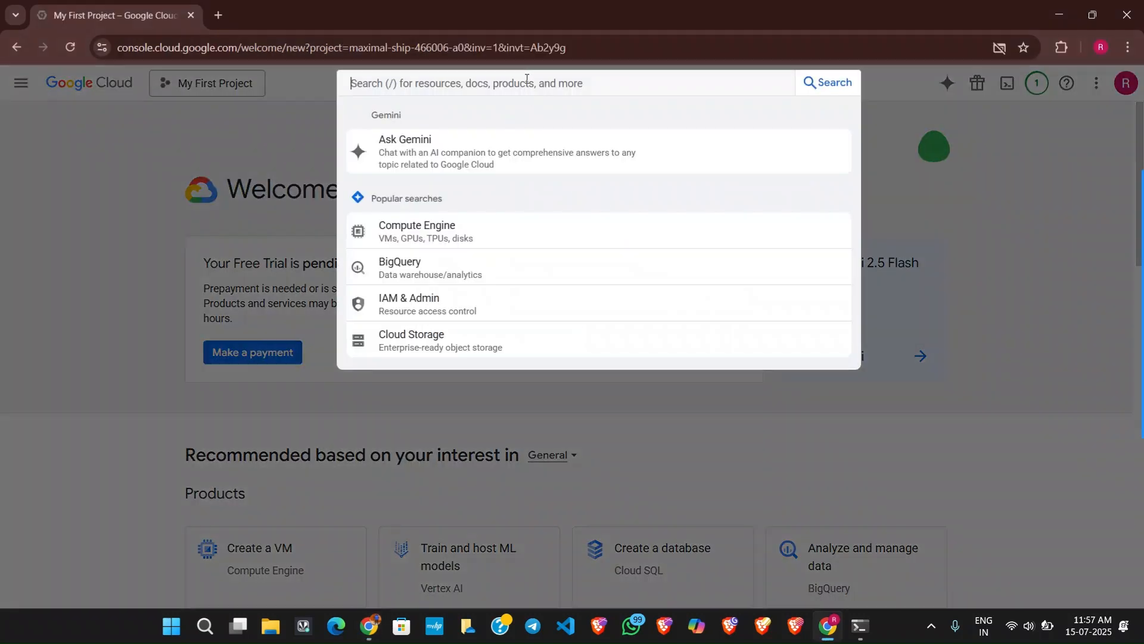
pyautogui.write('docs')
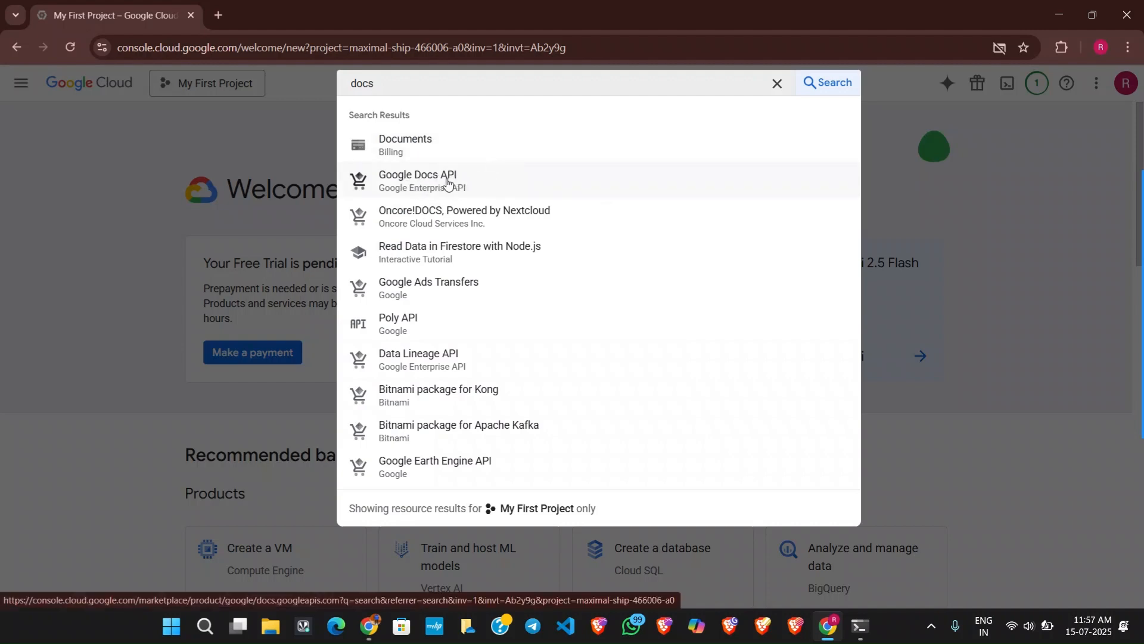
pyautogui.click(448, 180)
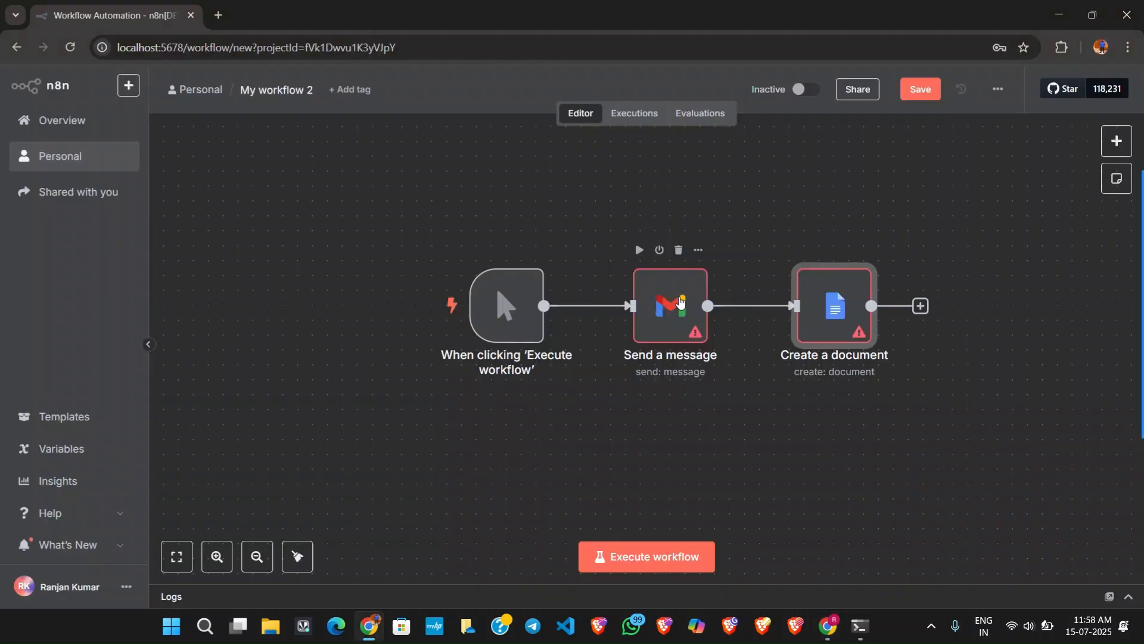
# In n8n, replace the Send a message and Create a document nodes with a Google Sheets Append row in sheet node.
pyautogui.click(678, 253)
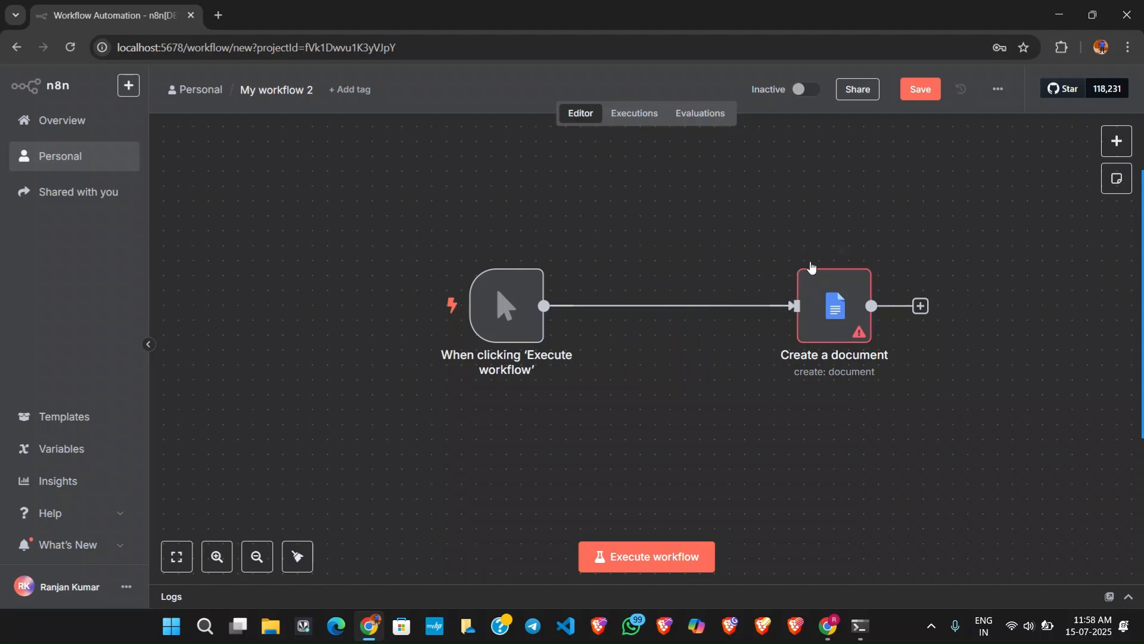
pyautogui.click(843, 251)
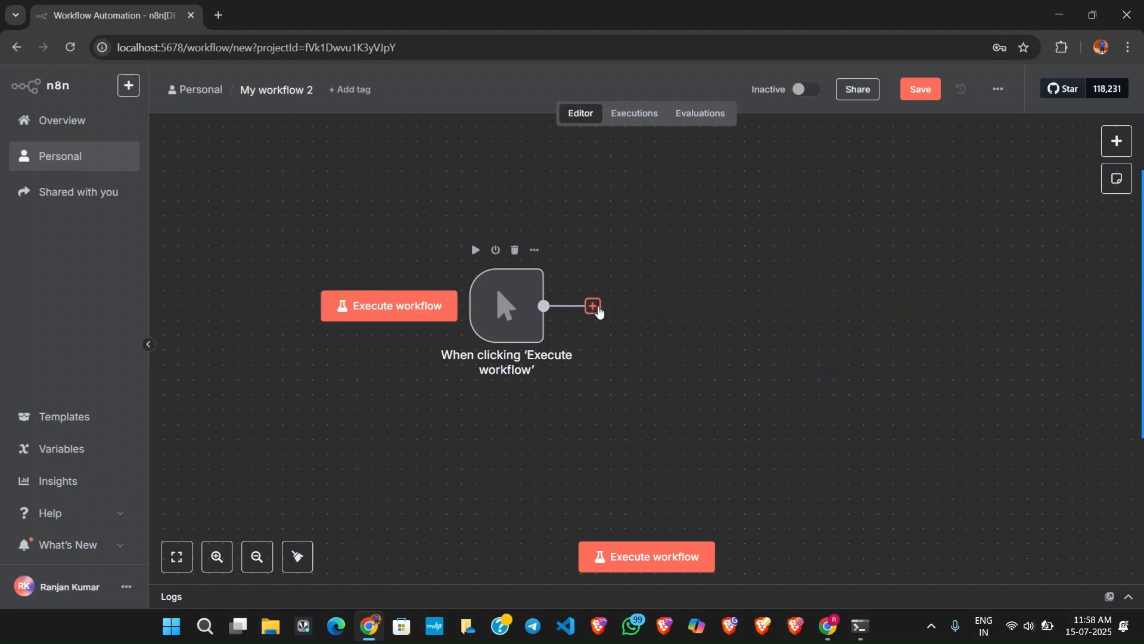
pyautogui.click(592, 305)
pyautogui.write('shee')
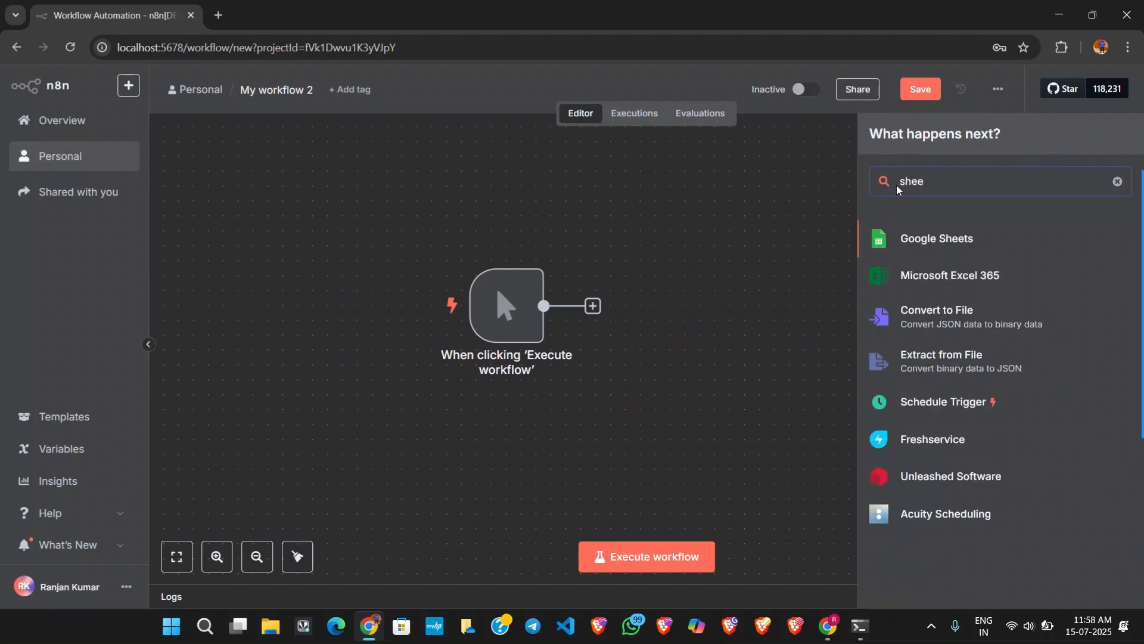
pyautogui.click(927, 244)
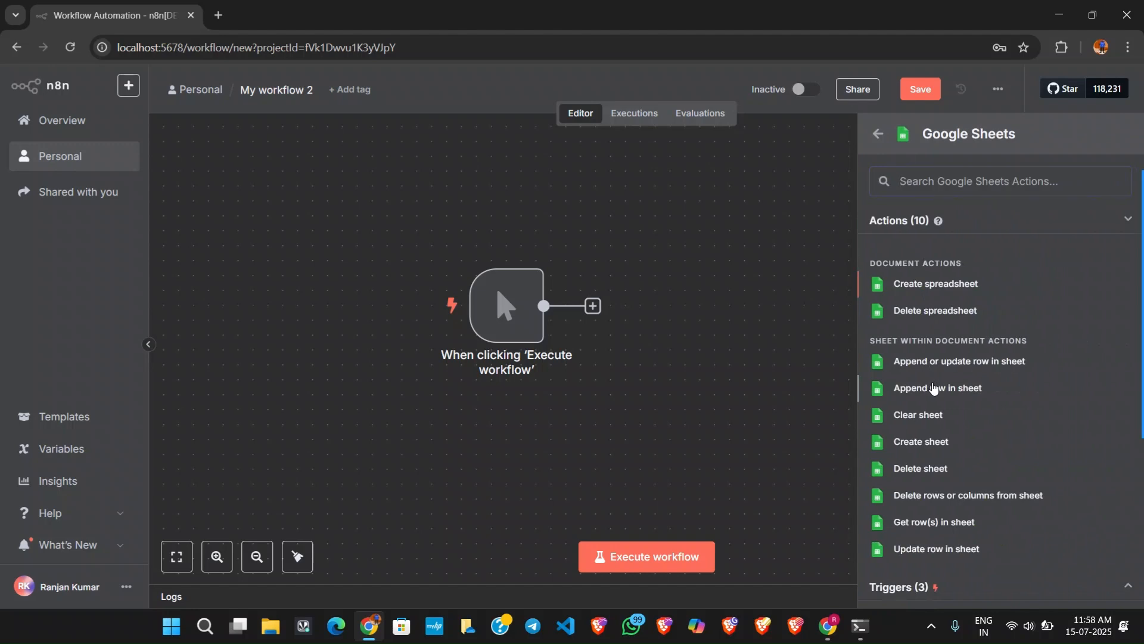
pyautogui.click(916, 388)
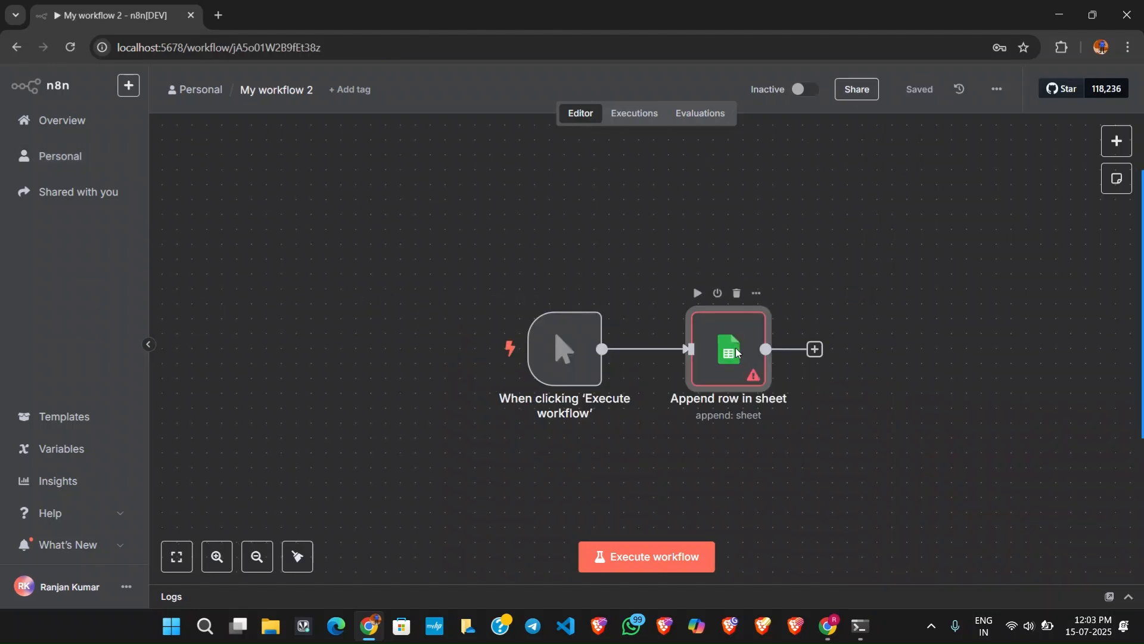
# Examine the OAuth2 fields and required APIs of a new Google Sheets credential for the Append row in sheet node, and close it without saving.
pyautogui.doubleClick(736, 352)
pyautogui.click(552, 189)
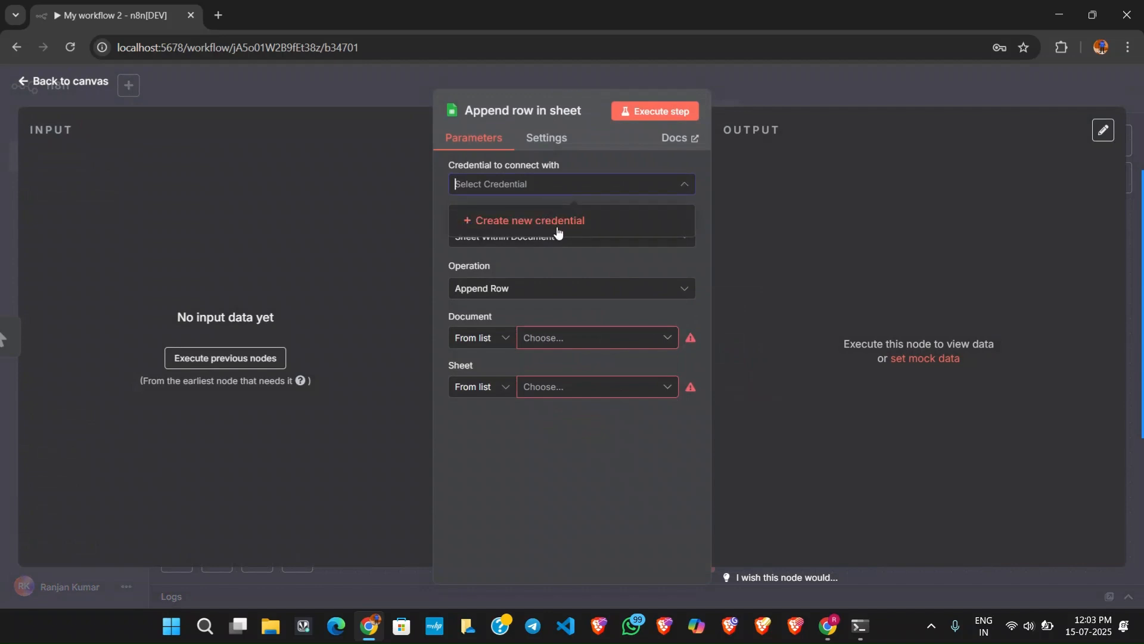
pyautogui.click(568, 197)
pyautogui.click(569, 190)
pyautogui.click(570, 221)
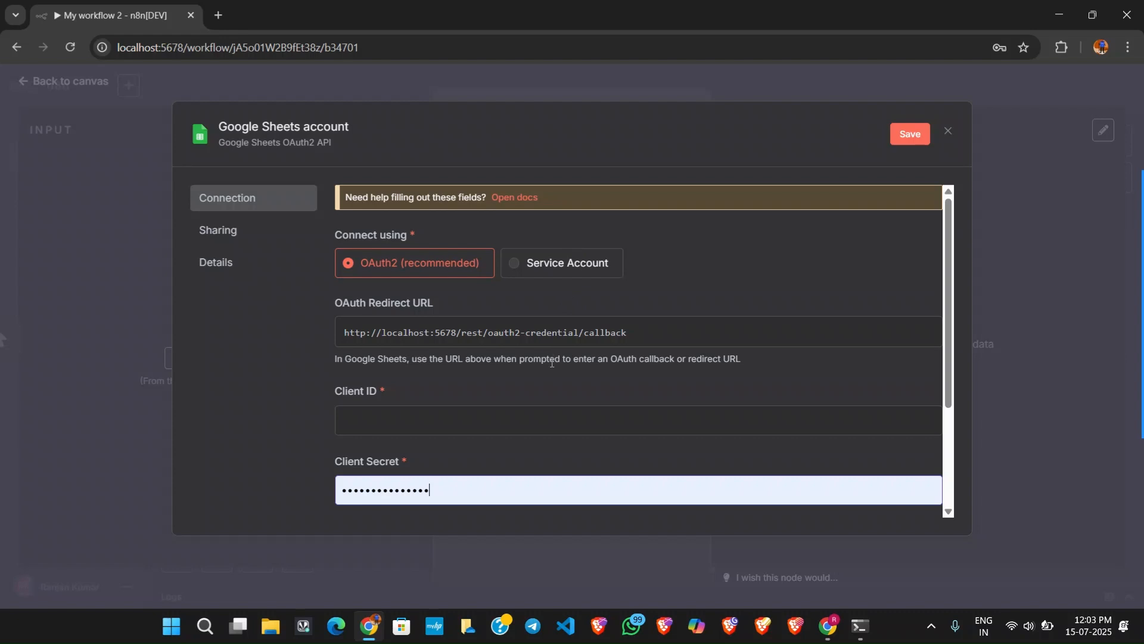
pyautogui.scroll(-3, 536, 396)
pyautogui.scroll(3, 537, 397)
pyautogui.scroll(-2, 536, 388)
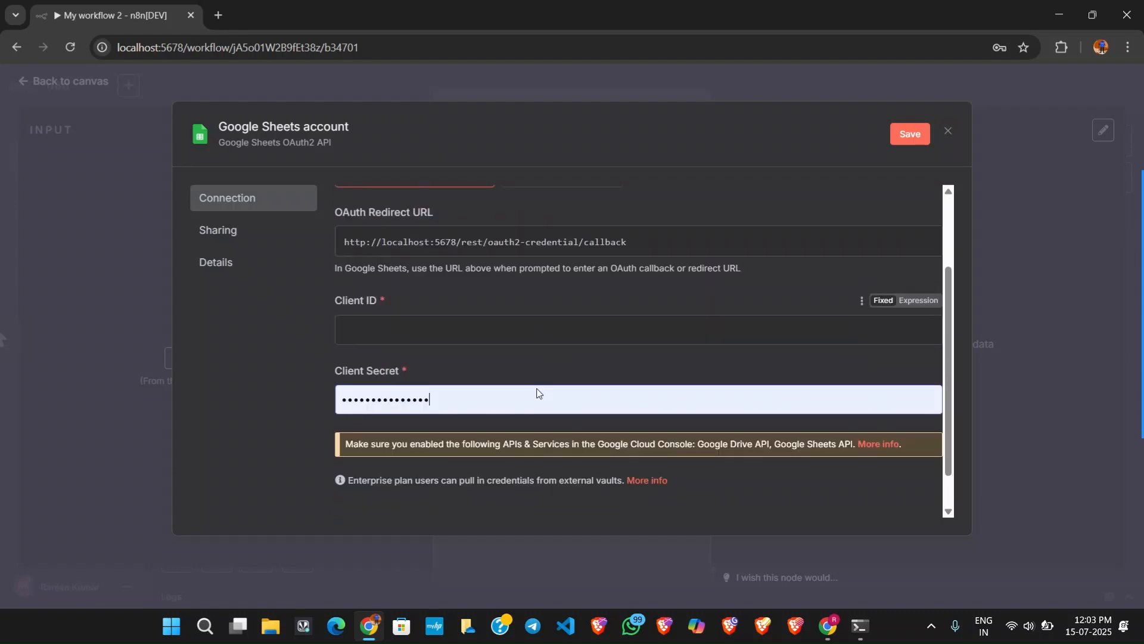
pyautogui.scroll(-1, 538, 393)
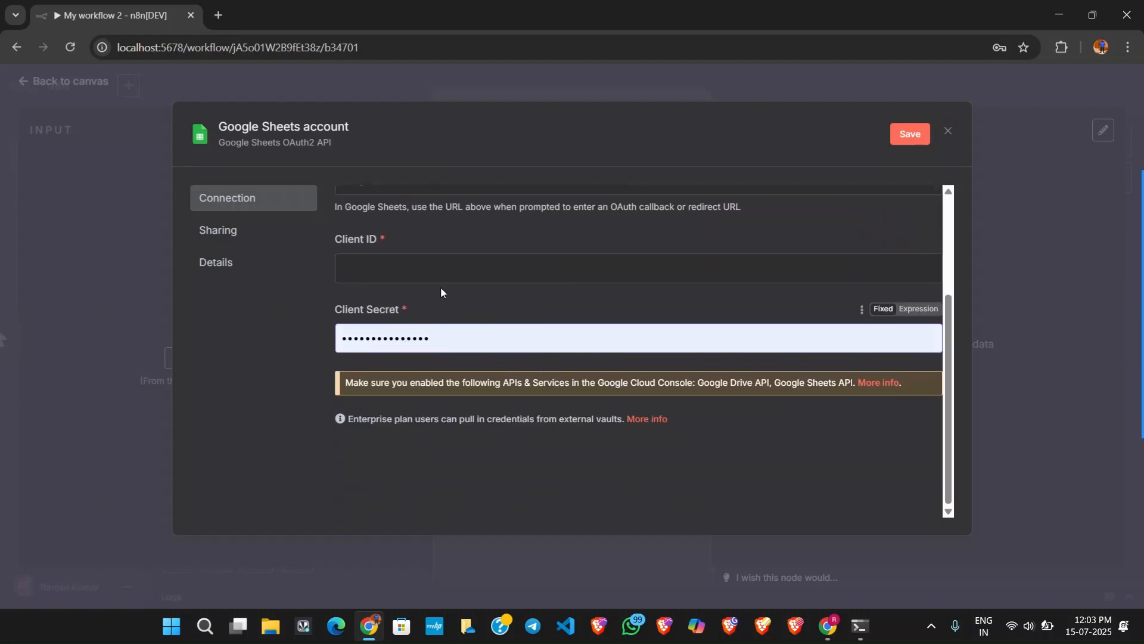
pyautogui.click(720, 81)
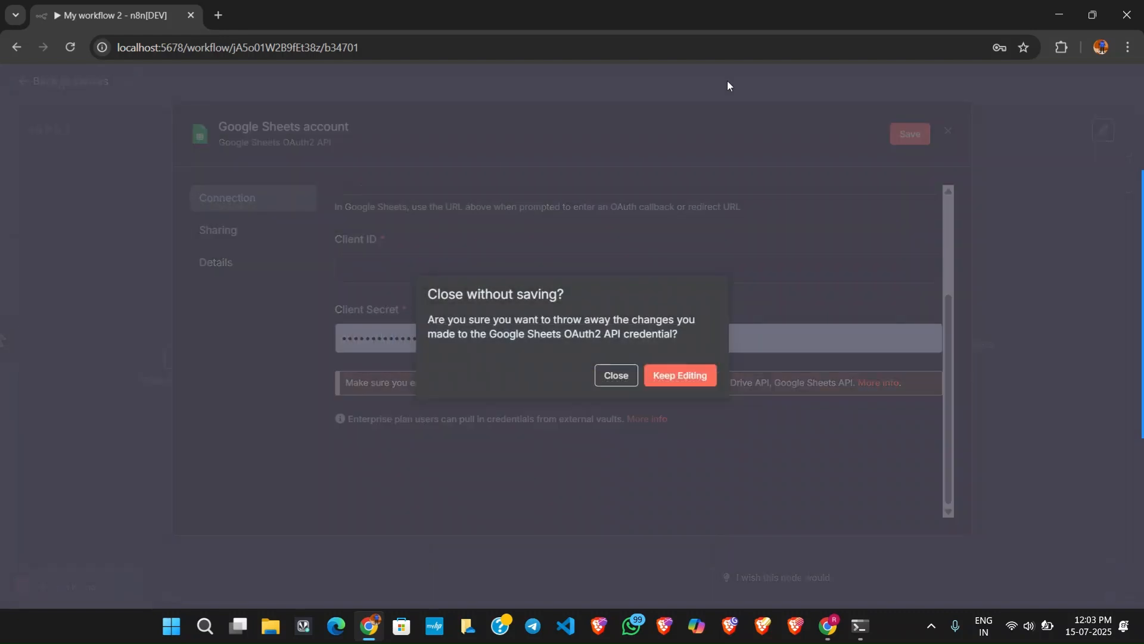
pyautogui.click(616, 376)
pyautogui.click(790, 89)
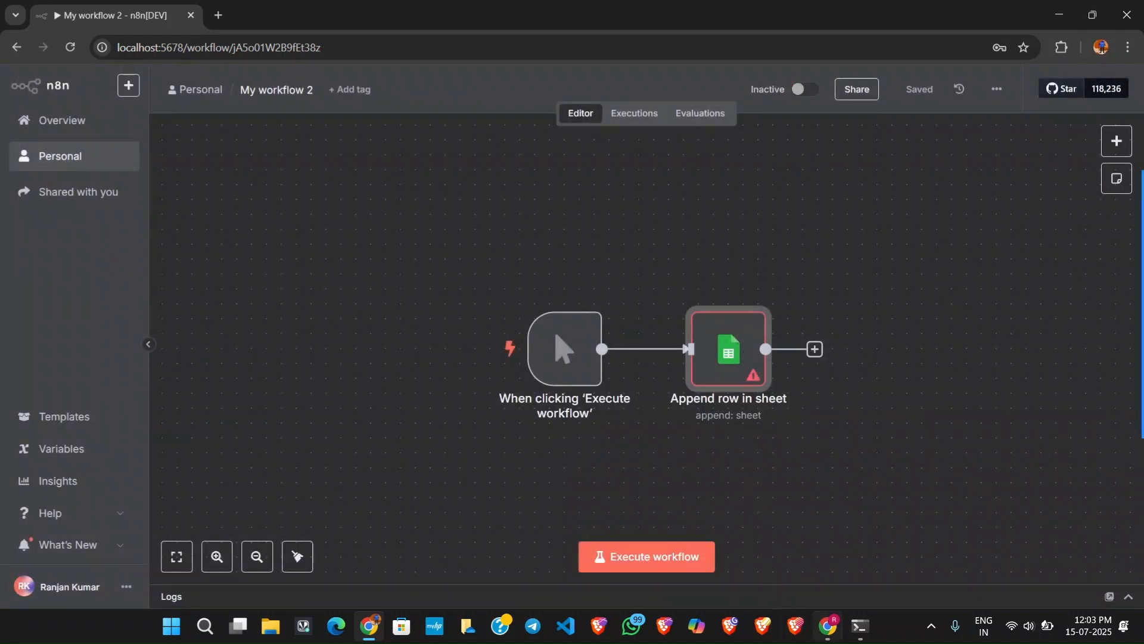
# Switch to Google Cloud, search for "sheet" and enable the Google Sheets API.
pyautogui.click(828, 625)
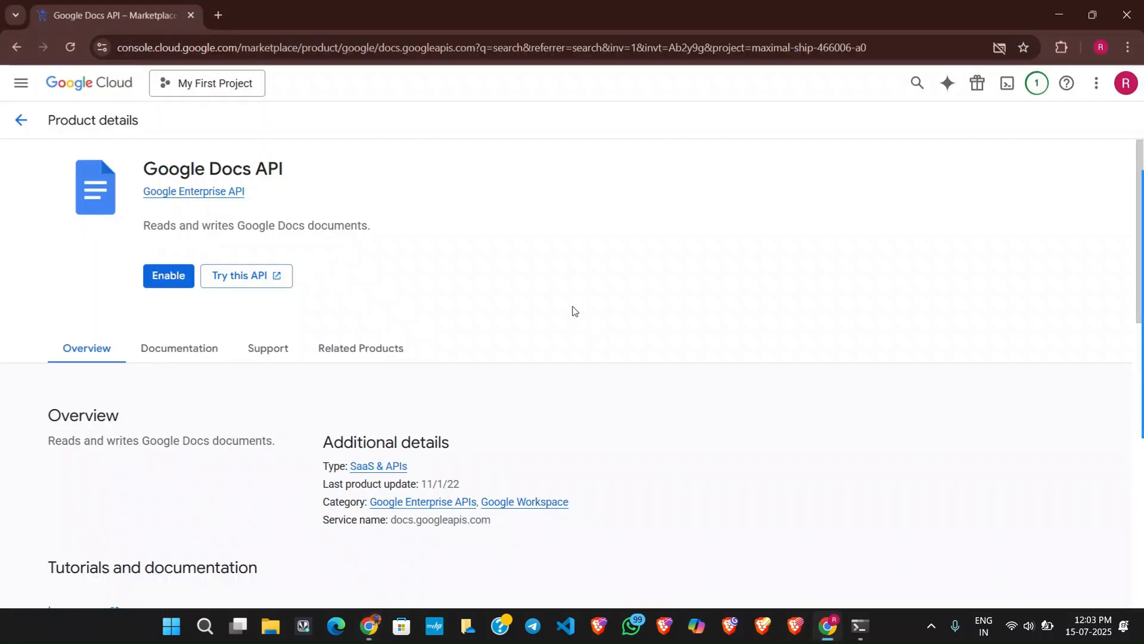
pyautogui.click(20, 120)
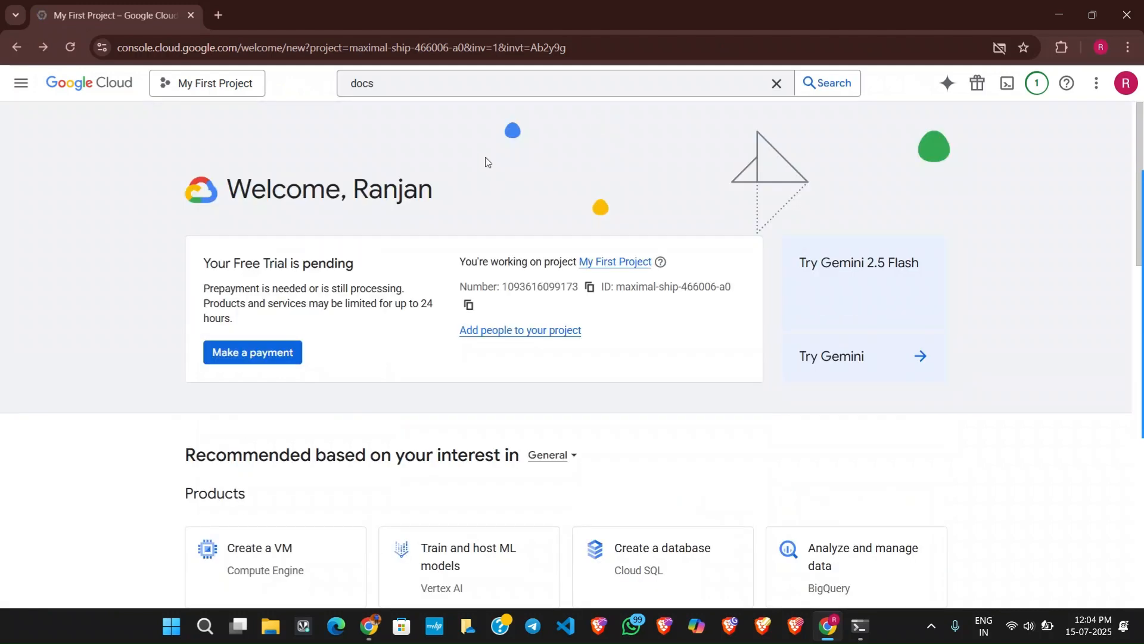
pyautogui.moveTo(390, 83); pyautogui.dragTo(351, 83)
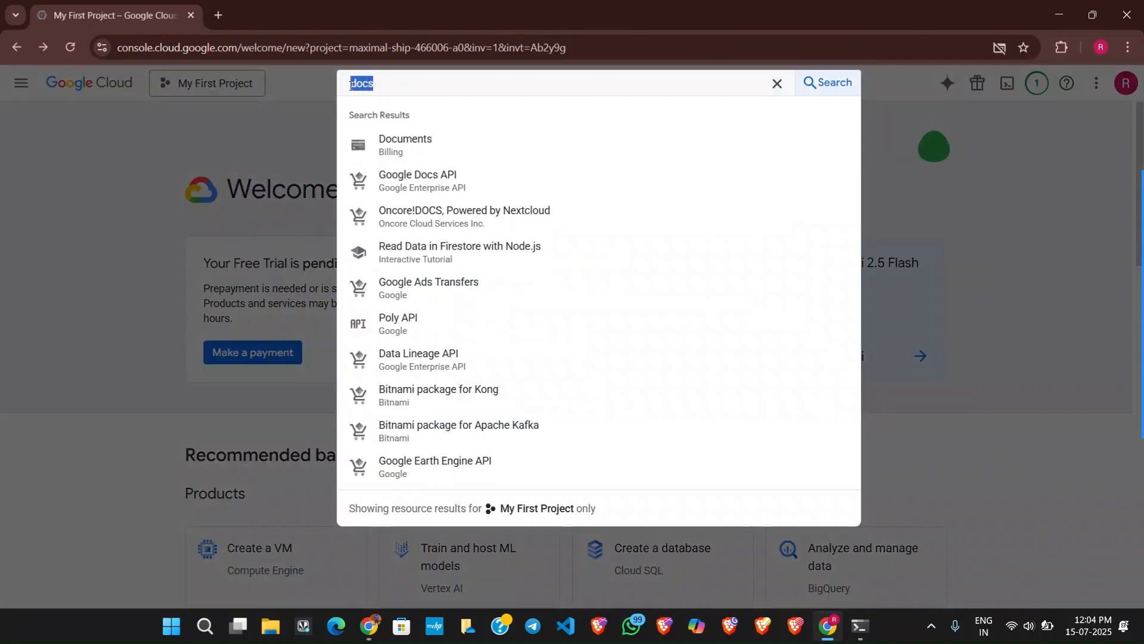
pyautogui.write('sheet')
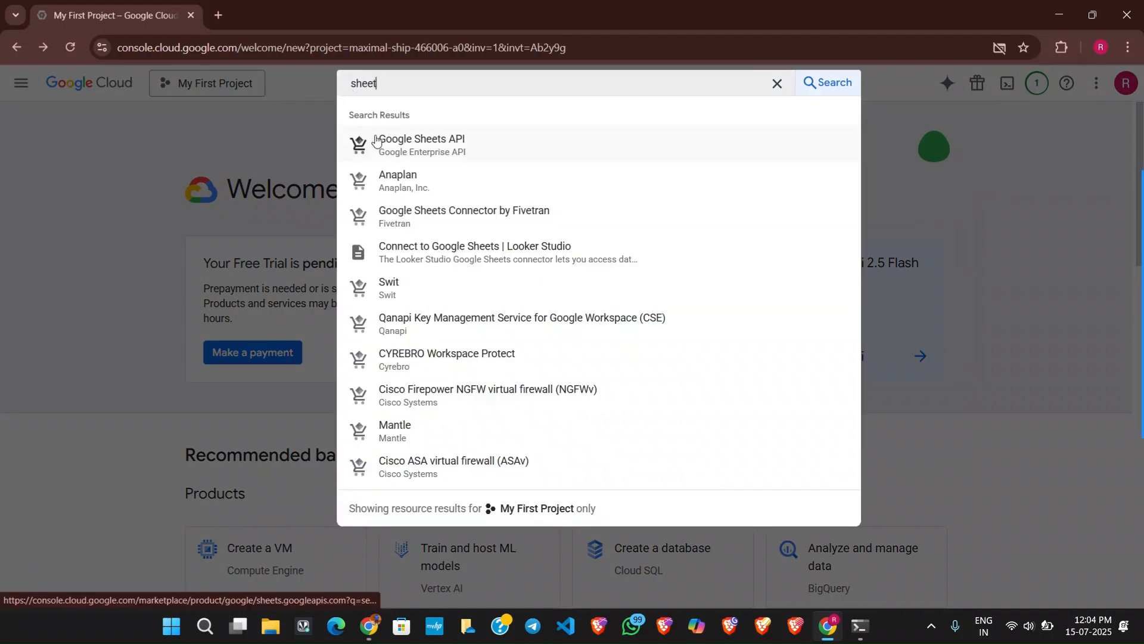
pyautogui.click(433, 140)
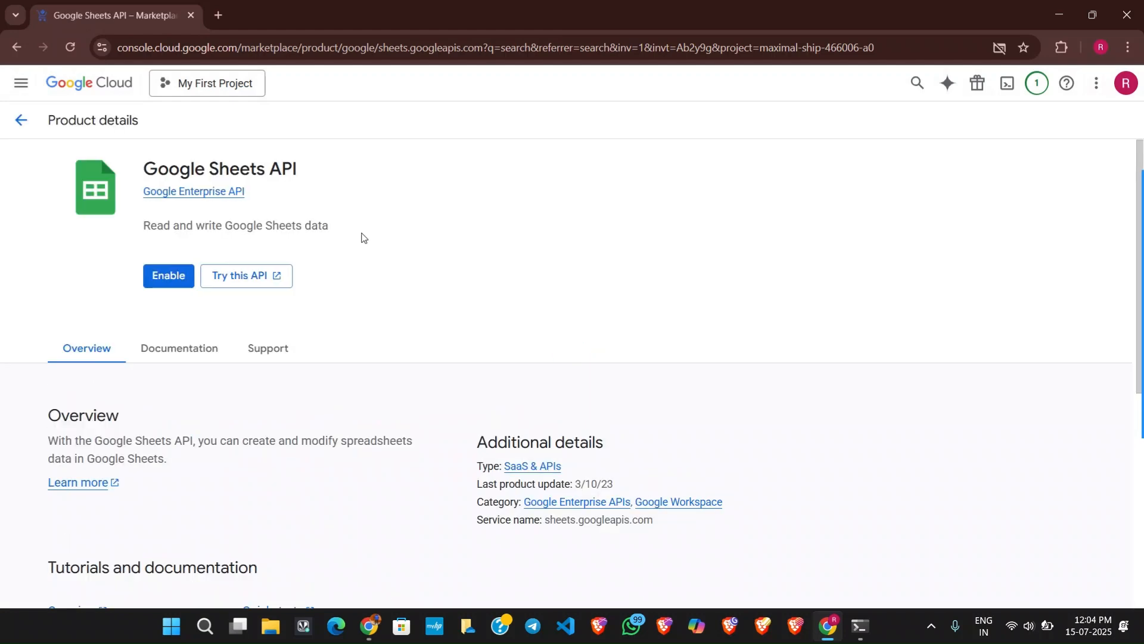
pyautogui.click(169, 276)
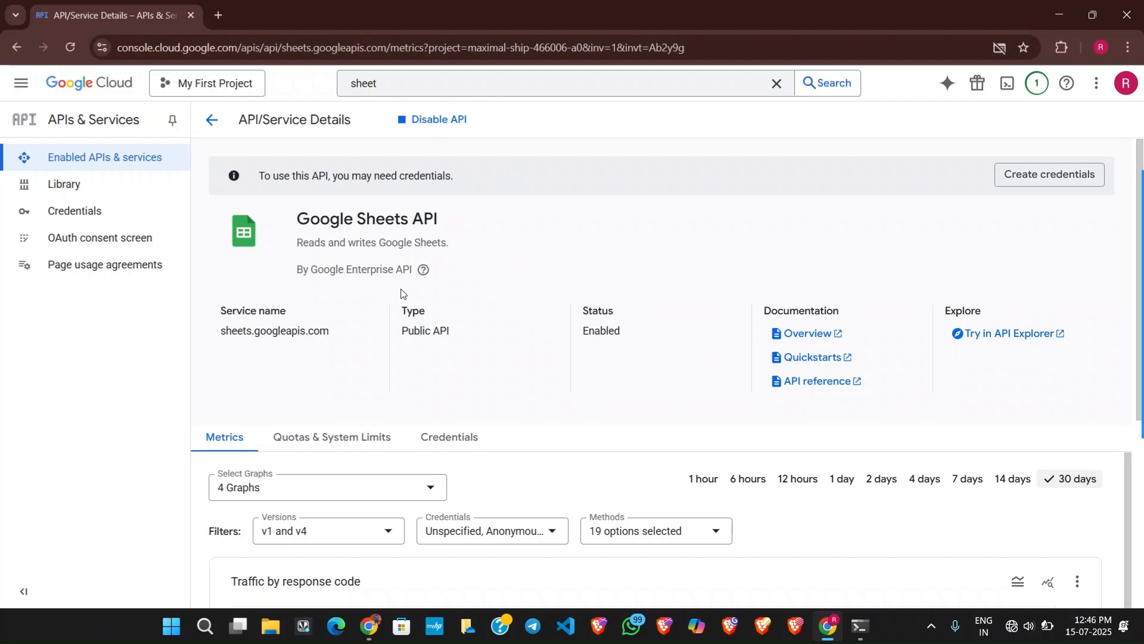
# Start creating an OAuth client ID from the project's API credentials.
pyautogui.click(79, 210)
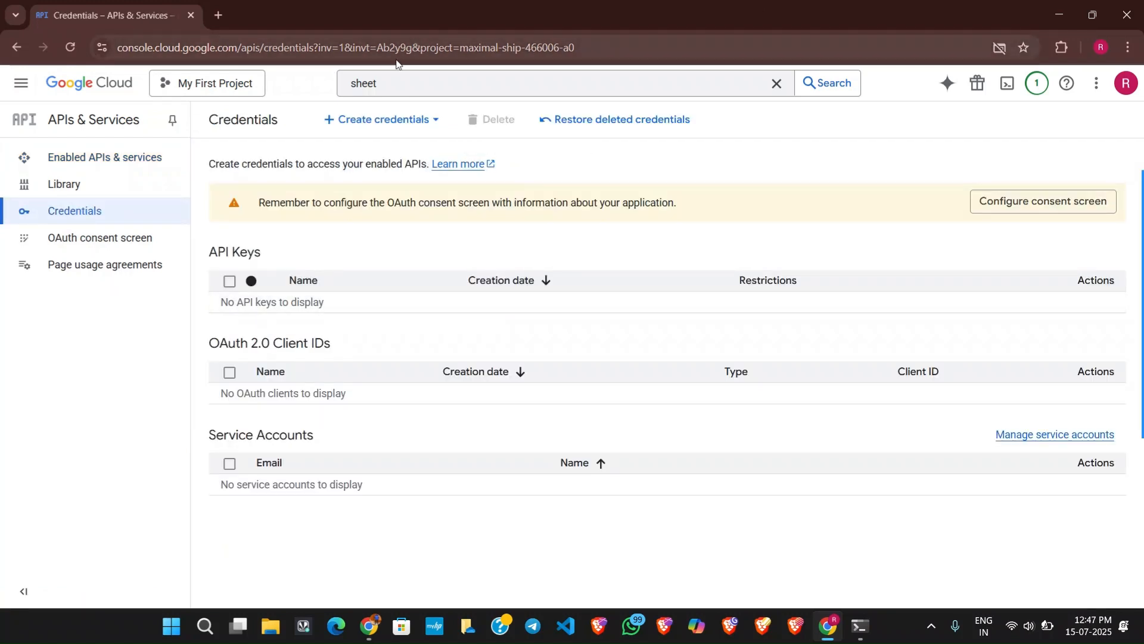
pyautogui.click(397, 119)
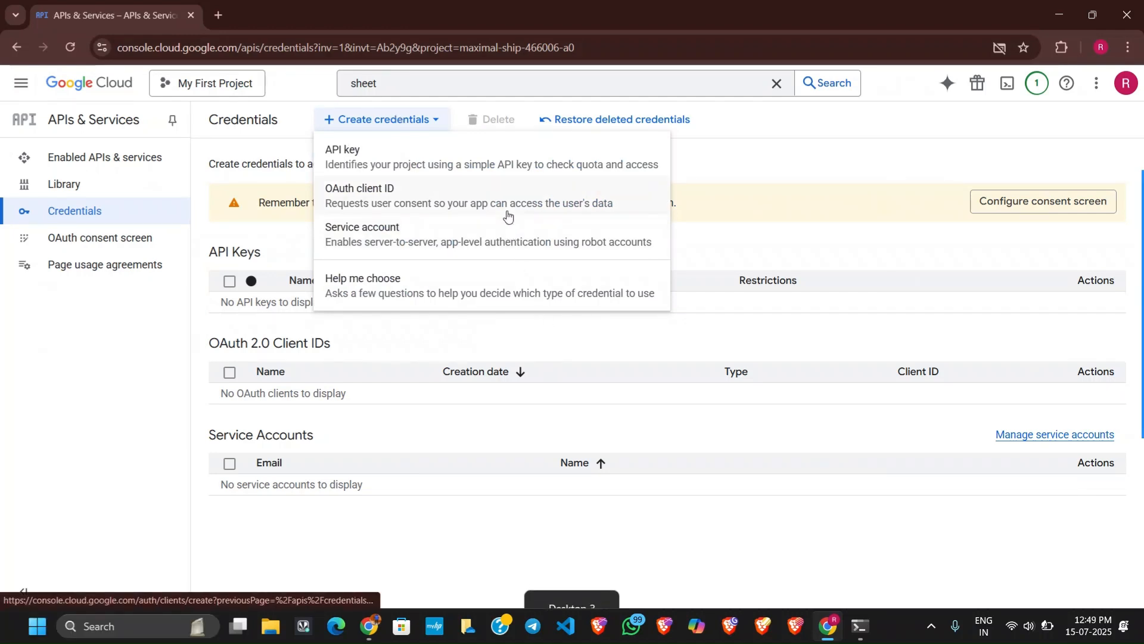
pyautogui.click(506, 215)
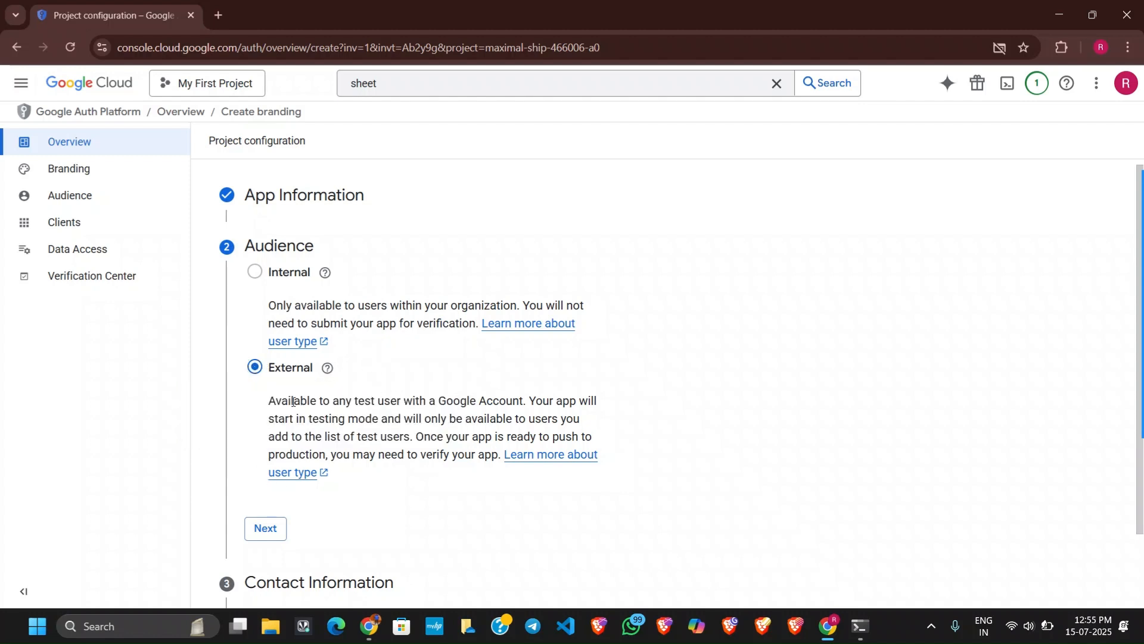
# Read the description of the External audience type in the project configuration, including its testing mode and test user conditions.
pyautogui.moveTo(292, 402); pyautogui.dragTo(431, 409)
pyautogui.click(378, 408)
pyautogui.moveTo(352, 401); pyautogui.dragTo(402, 397)
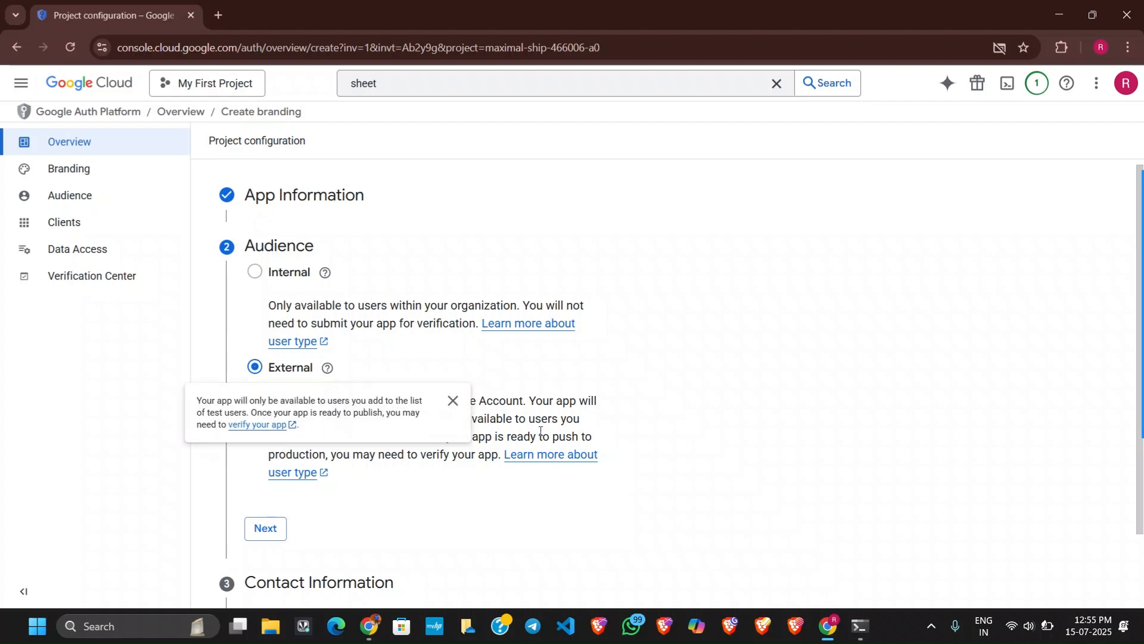
pyautogui.moveTo(304, 418); pyautogui.dragTo(553, 416)
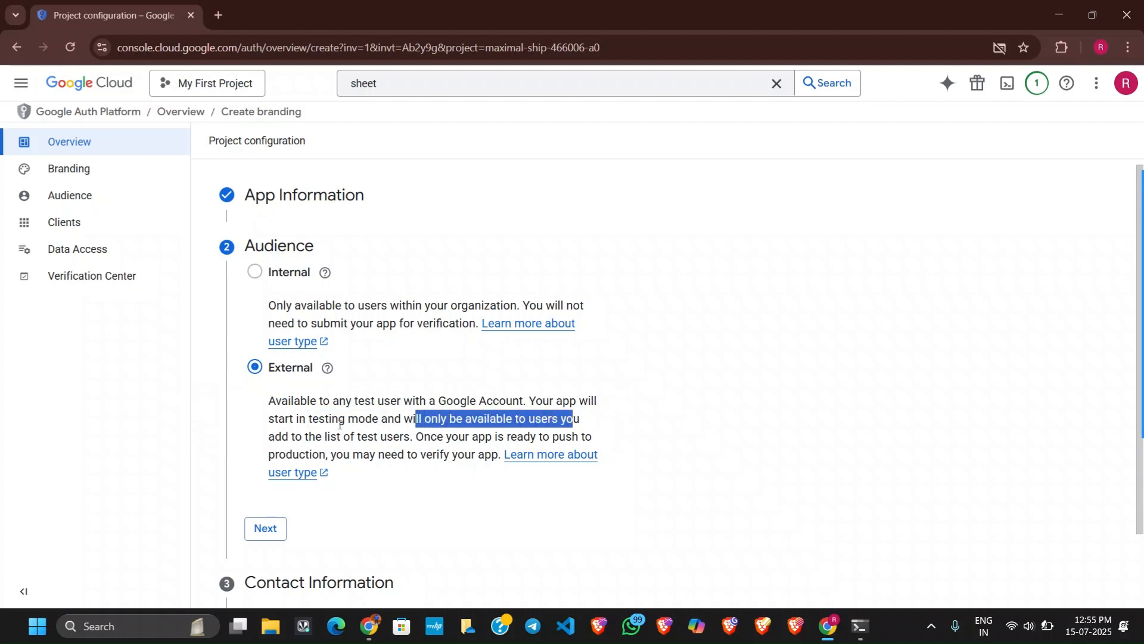
pyautogui.moveTo(307, 436); pyautogui.dragTo(400, 438)
pyautogui.click(383, 440)
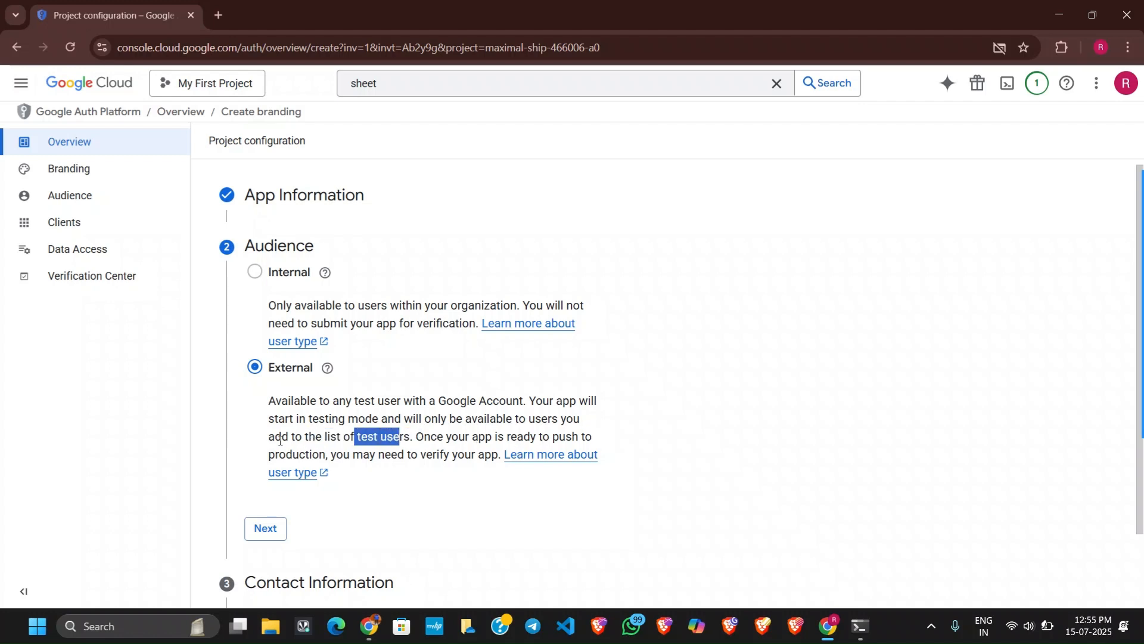
pyautogui.click(353, 457)
pyautogui.moveTo(353, 457); pyautogui.dragTo(452, 460)
pyautogui.moveTo(282, 402); pyautogui.dragTo(416, 440)
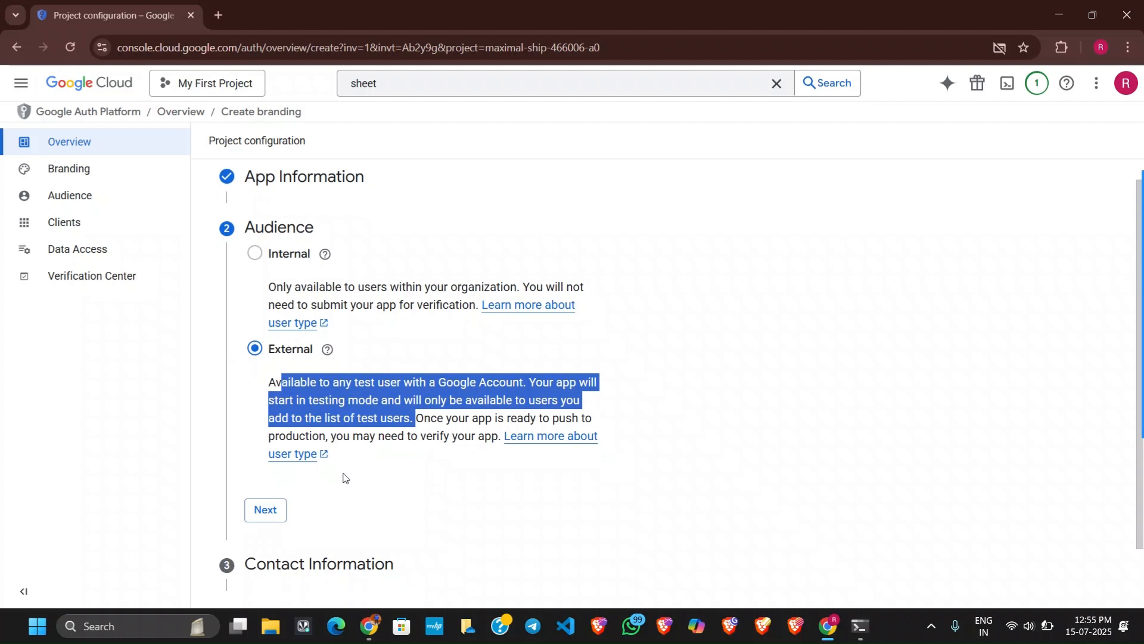
# Accept the External audience and contact information, agree to the Google API Services User Data Policy, and create the OAuth configuration.
pyautogui.scroll(-1, 262, 501)
pyautogui.click(266, 460)
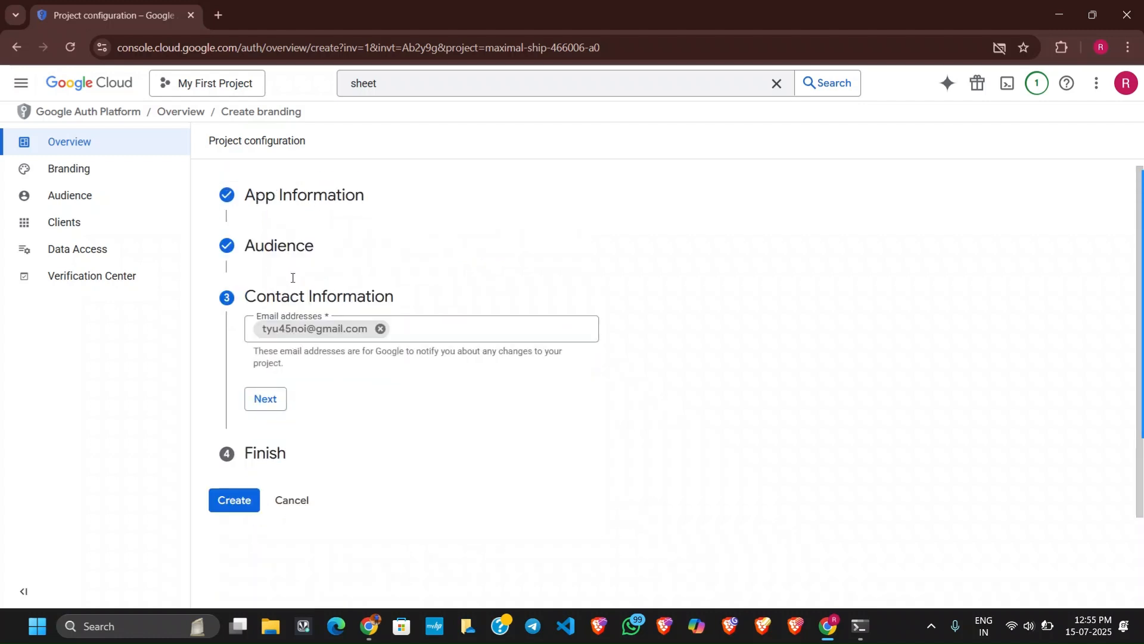
pyautogui.click(270, 404)
pyautogui.click(257, 375)
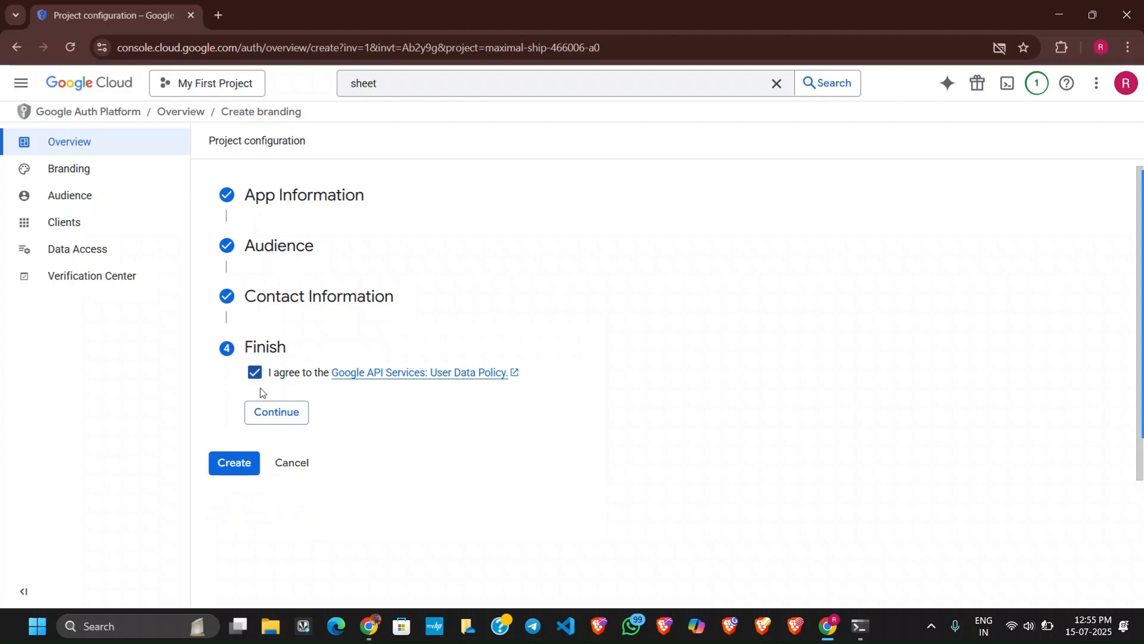
pyautogui.click(282, 412)
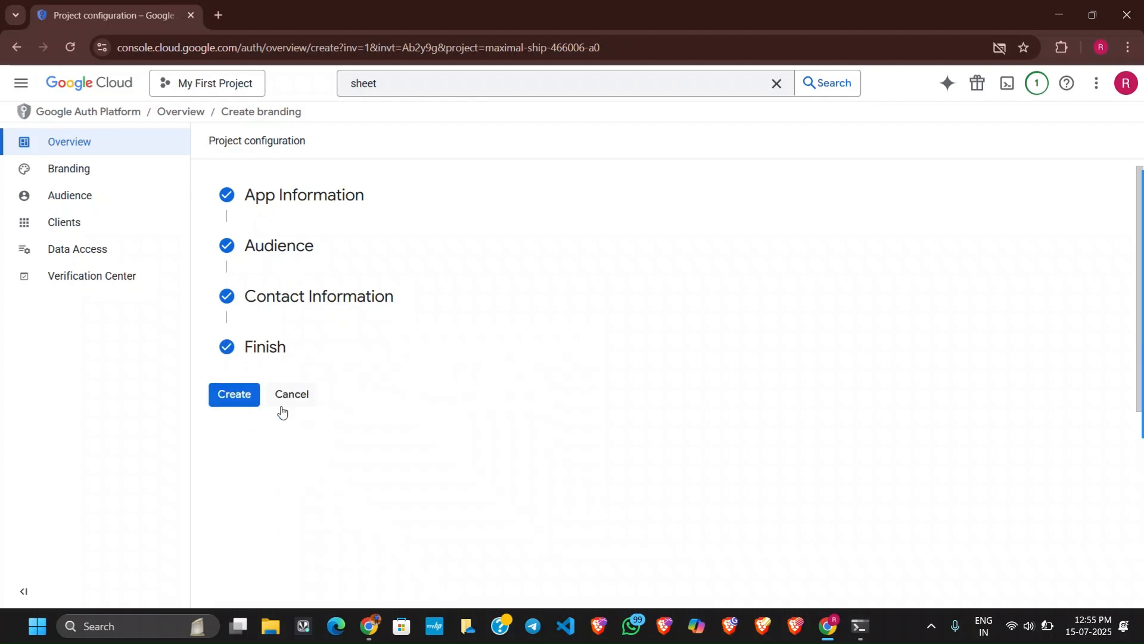
pyautogui.click(232, 394)
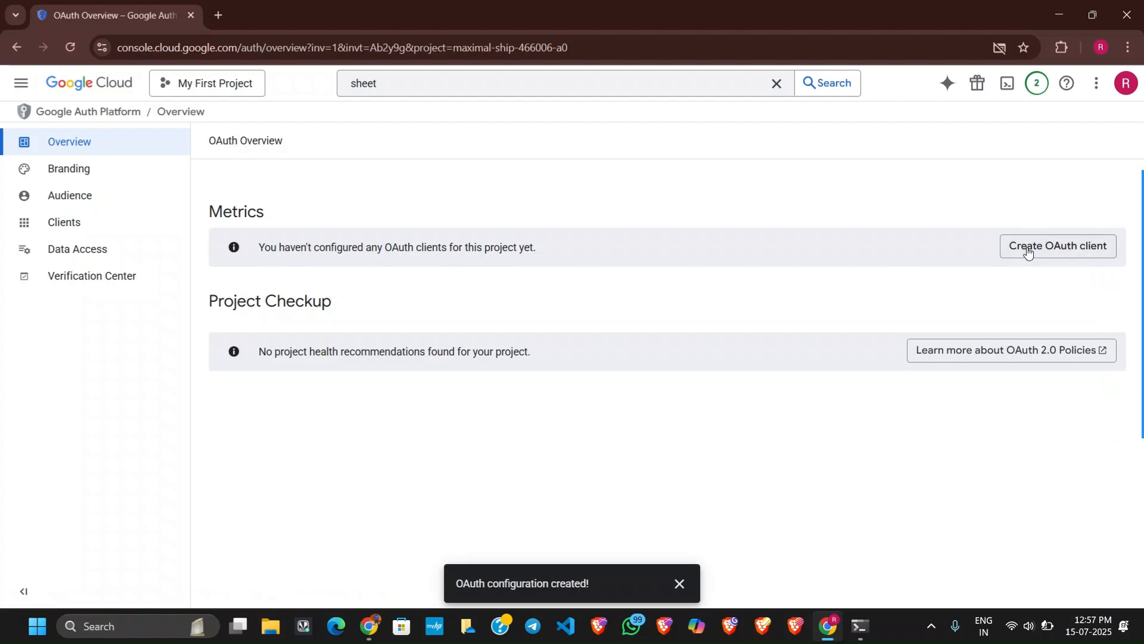
# Start a new OAuth client with application type Web application and name it "Web client 1 n8n course".
pyautogui.click(1065, 246)
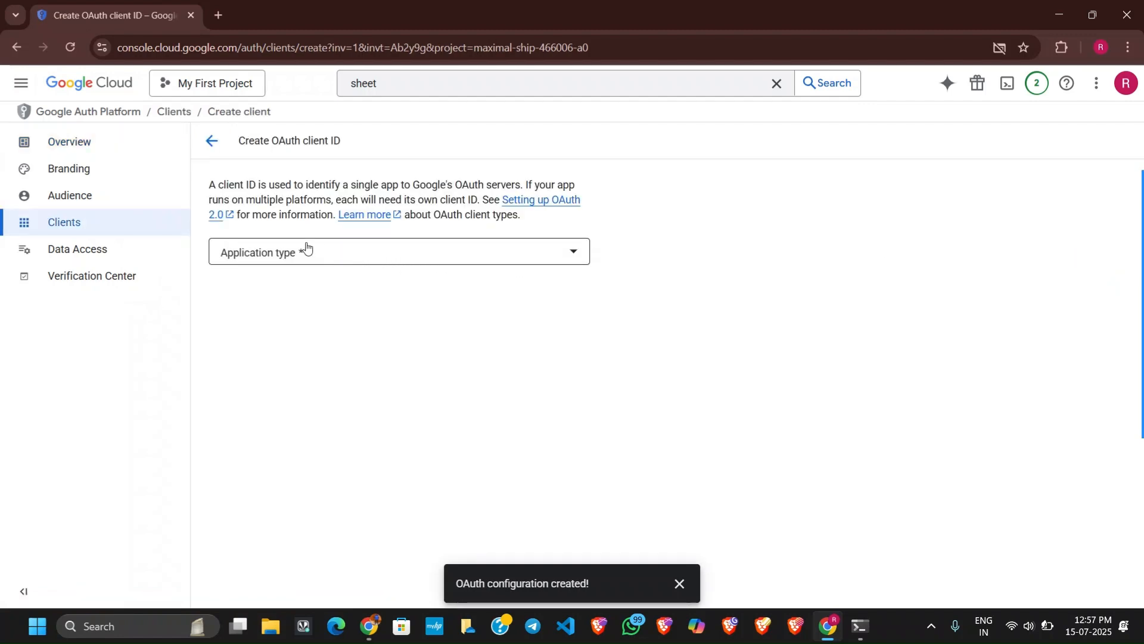
pyautogui.click(306, 247)
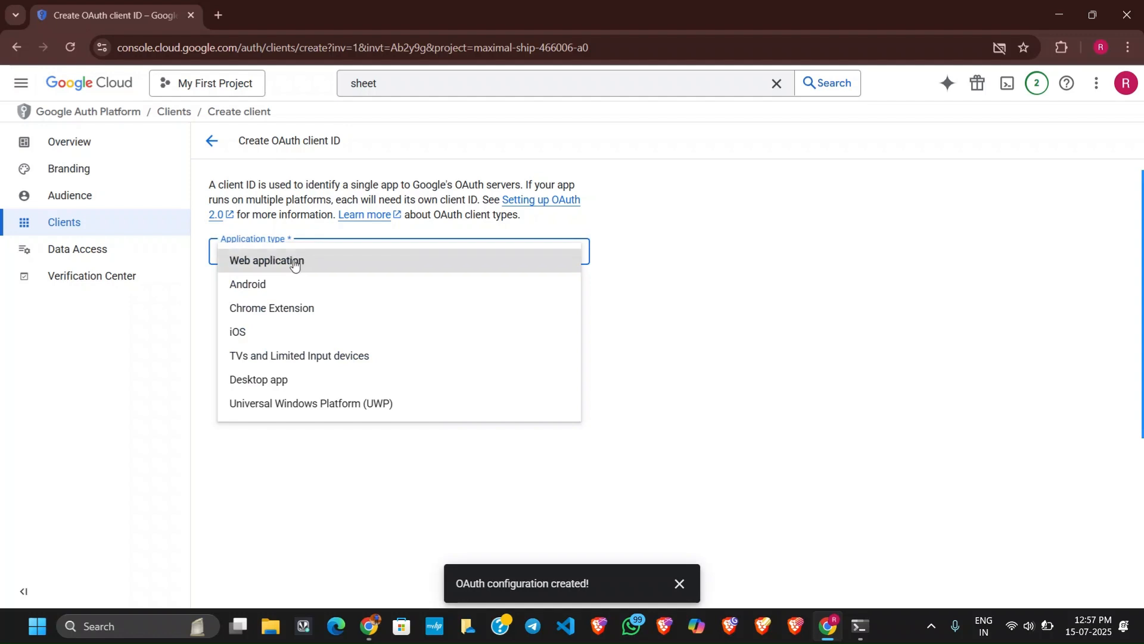
pyautogui.click(295, 262)
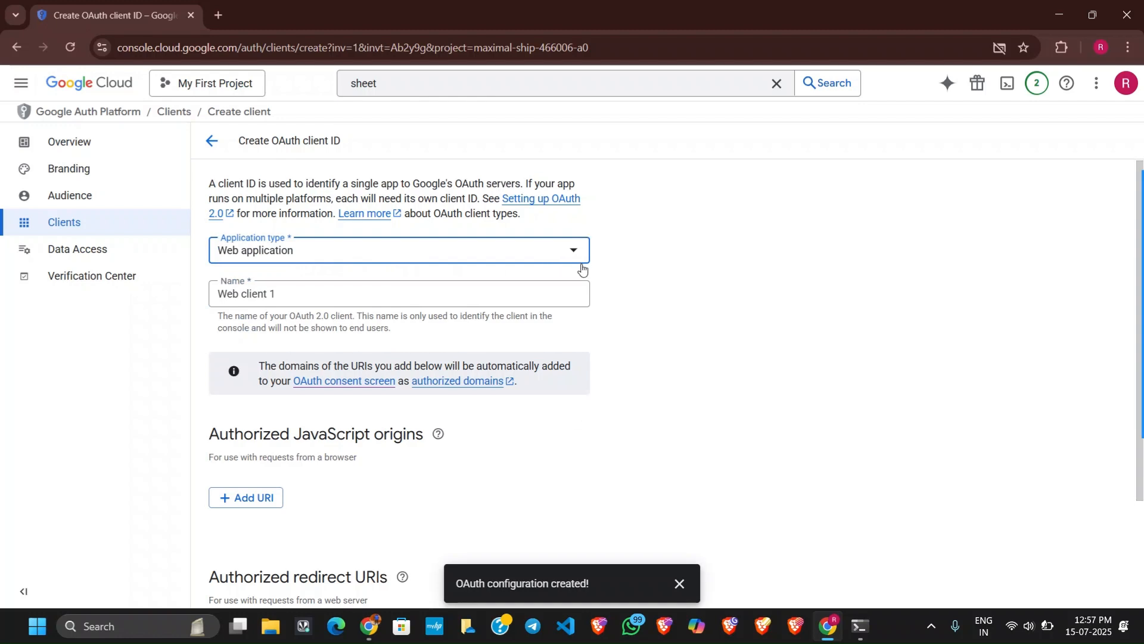
pyautogui.scroll(-2, 581, 262)
pyautogui.scroll(2, 581, 269)
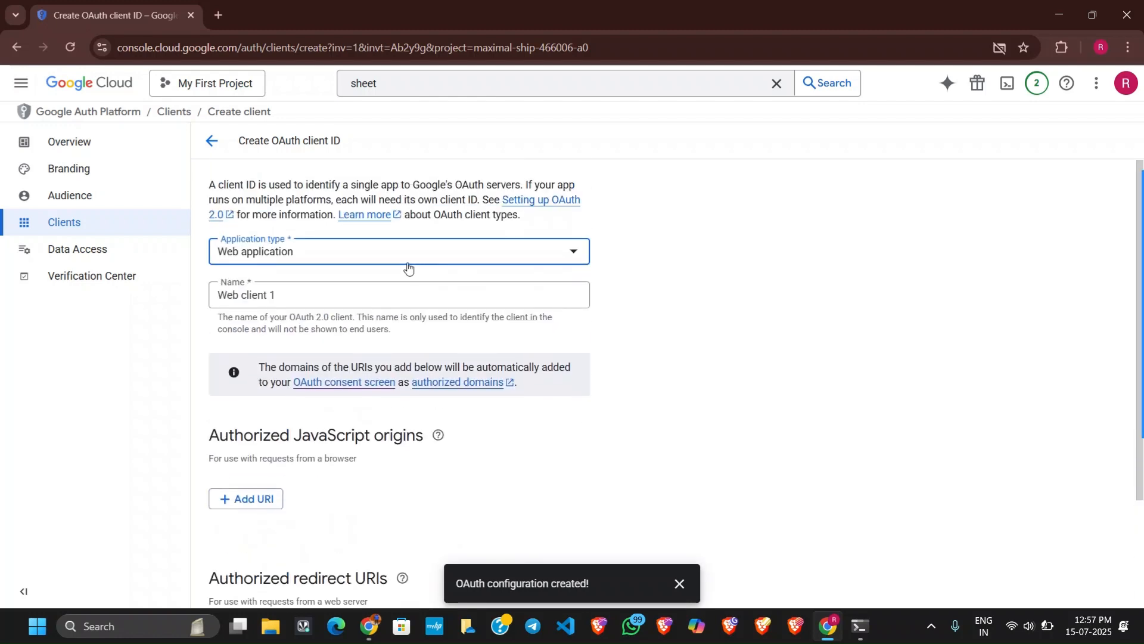
pyautogui.click(288, 294)
pyautogui.moveTo(307, 294); pyautogui.dragTo(216, 295)
pyautogui.click(288, 295)
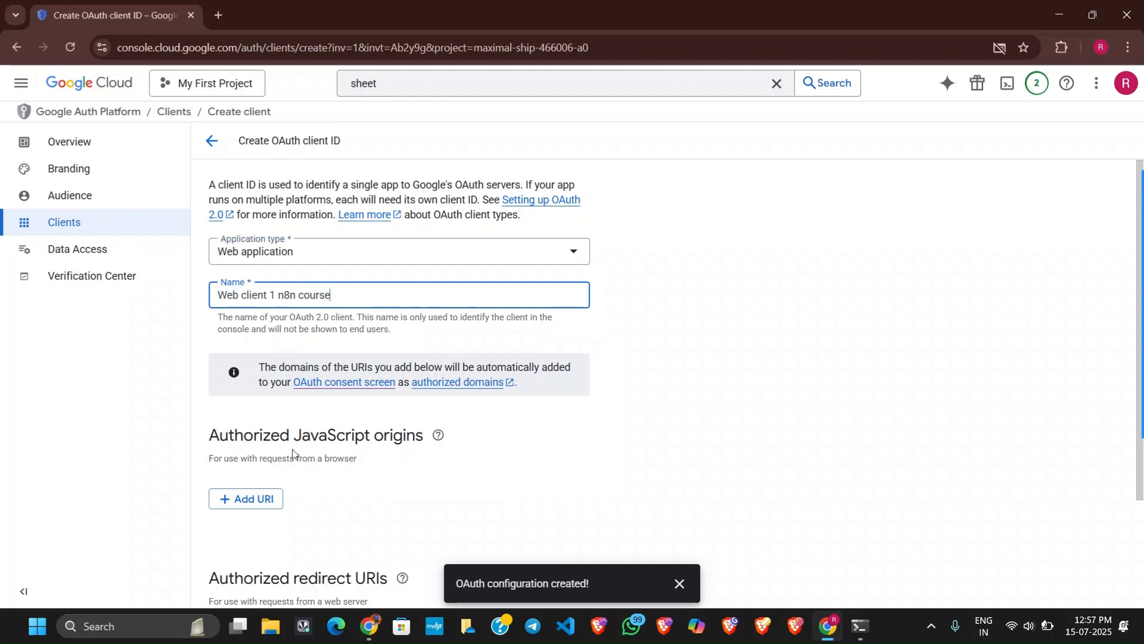
# Add a blank authorized redirect URI entry to the new web client.
pyautogui.scroll(-2, 292, 453)
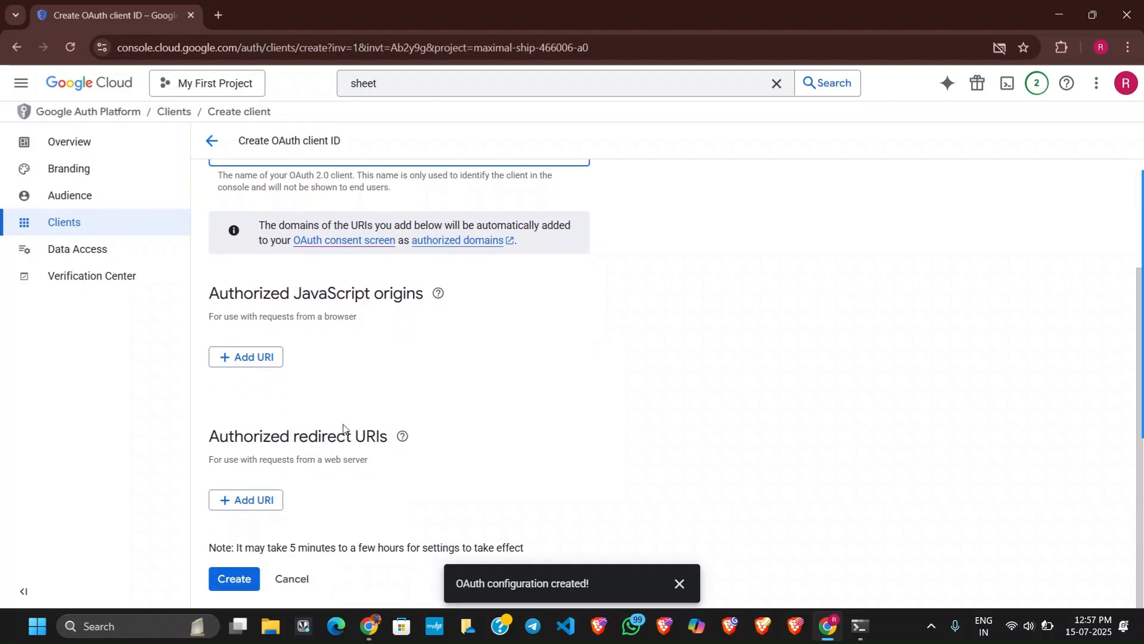
pyautogui.click(343, 427)
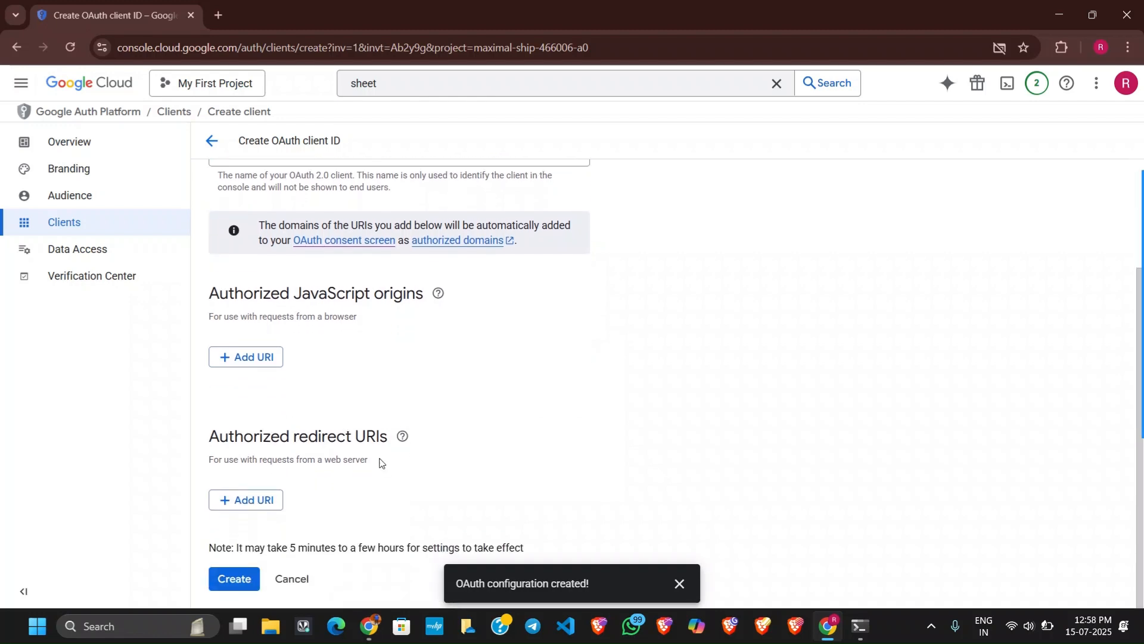
pyautogui.click(248, 500)
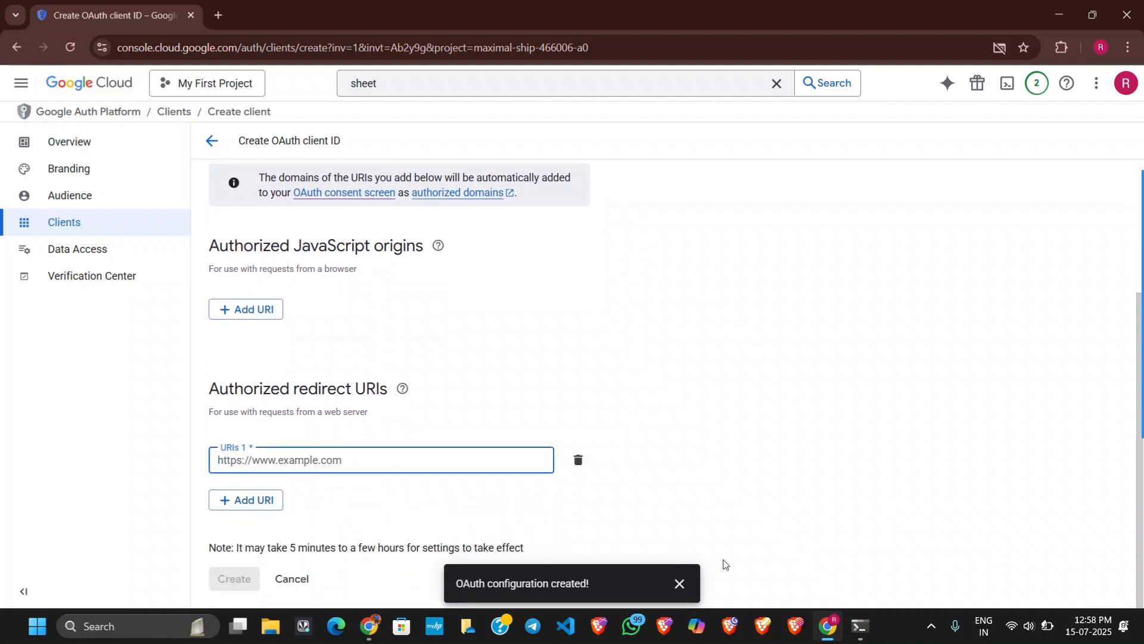
# Switch to n8n, start a new Google Sheets credential in the Append row in sheet node, and copy its OAuth redirect URL.
pyautogui.click(370, 625)
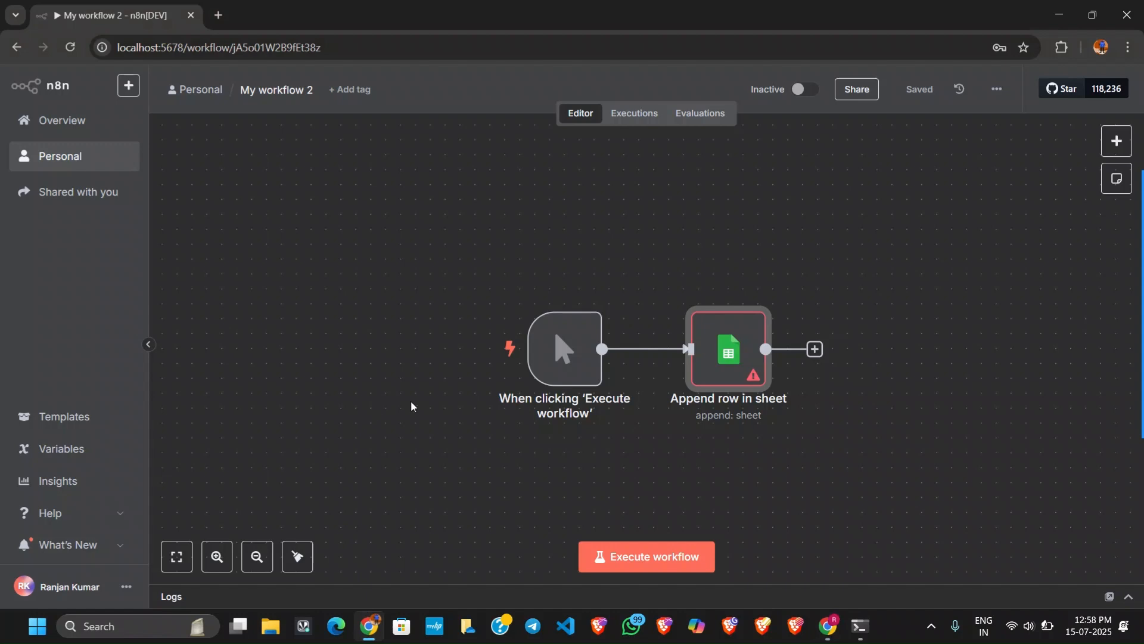
pyautogui.doubleClick(724, 345)
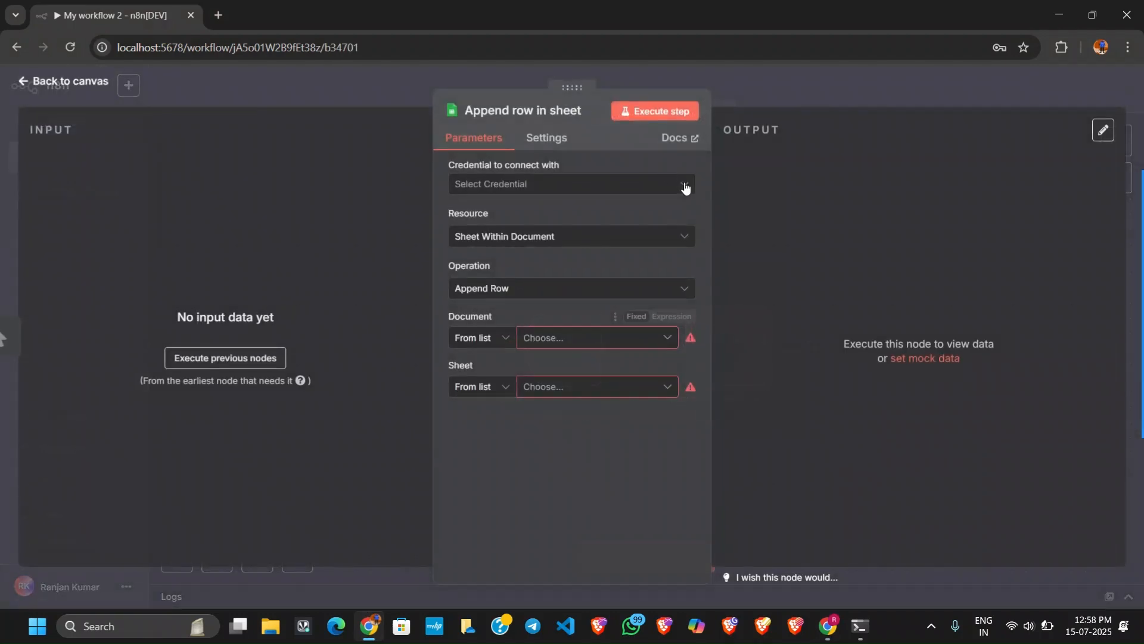
pyautogui.click(618, 182)
pyautogui.click(598, 218)
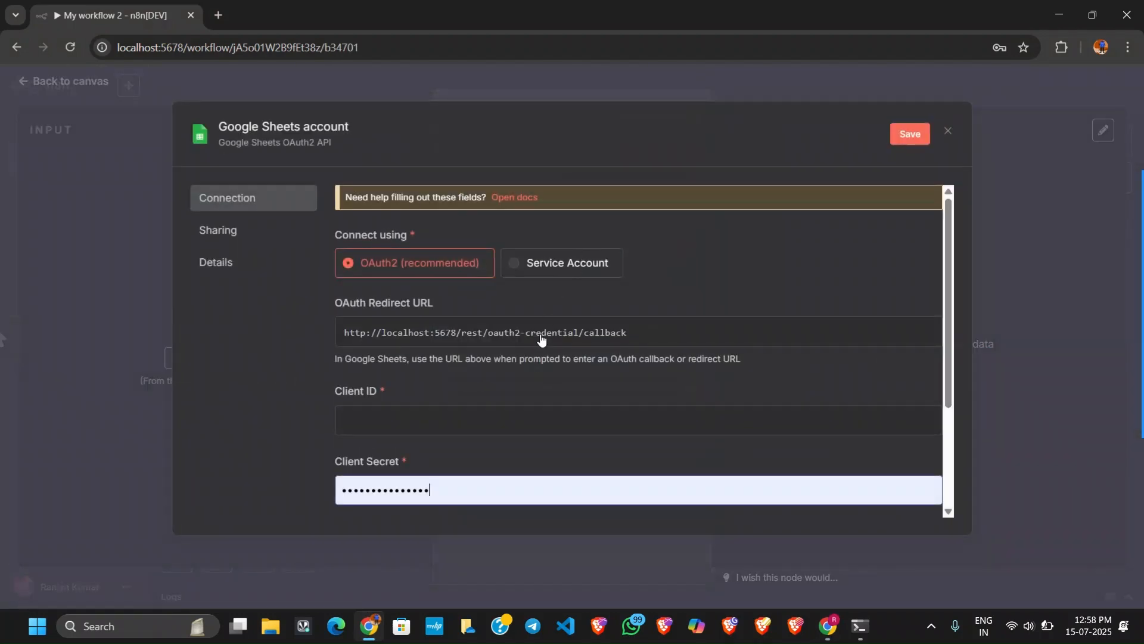
pyautogui.click(886, 332)
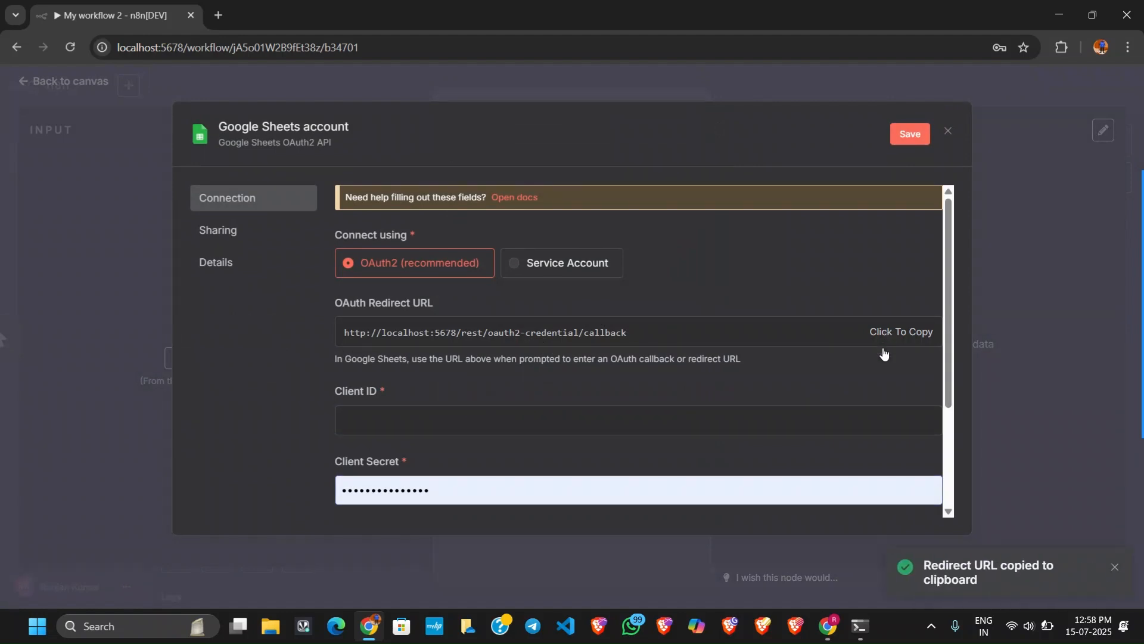
pyautogui.moveTo(832, 638)
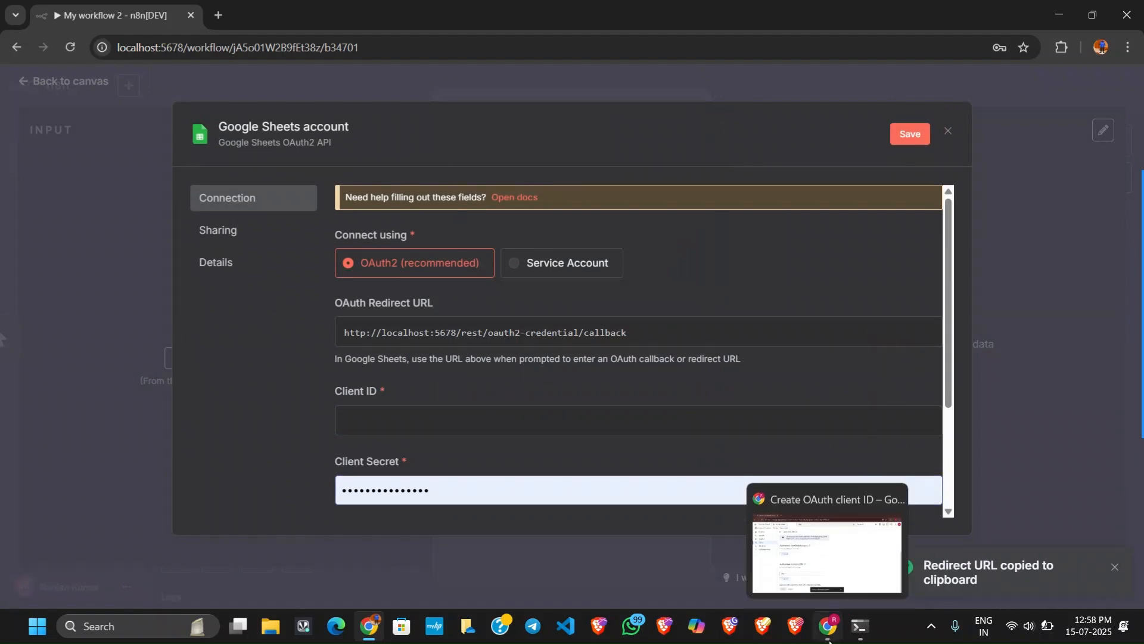
pyautogui.click(792, 536)
pyautogui.click(262, 451)
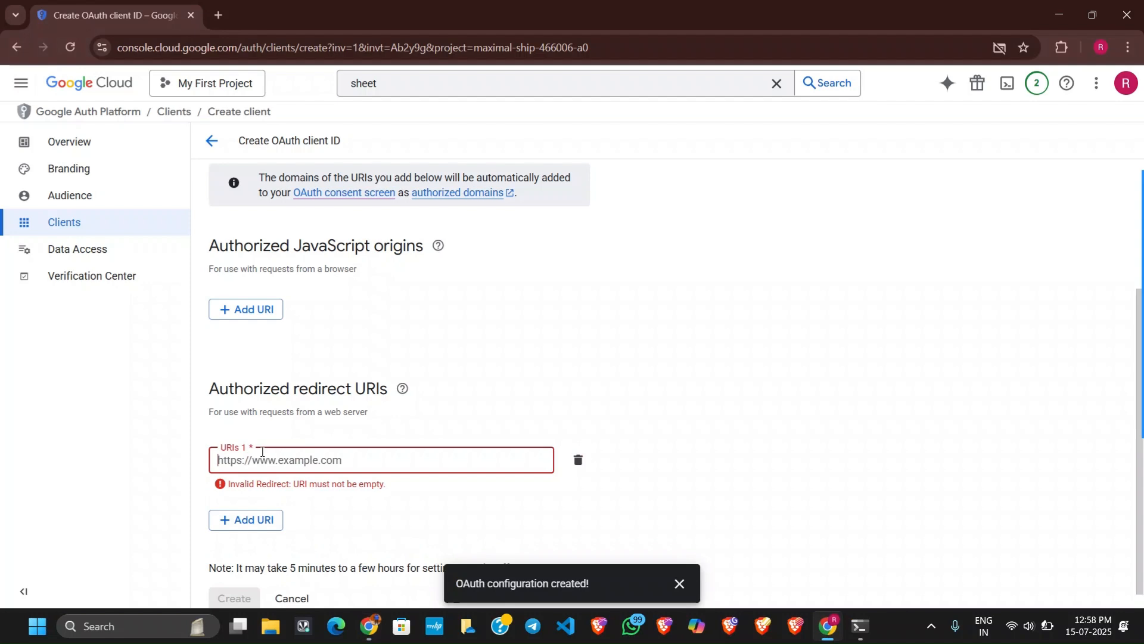
pyautogui.hotkey('ctrl', 'v')
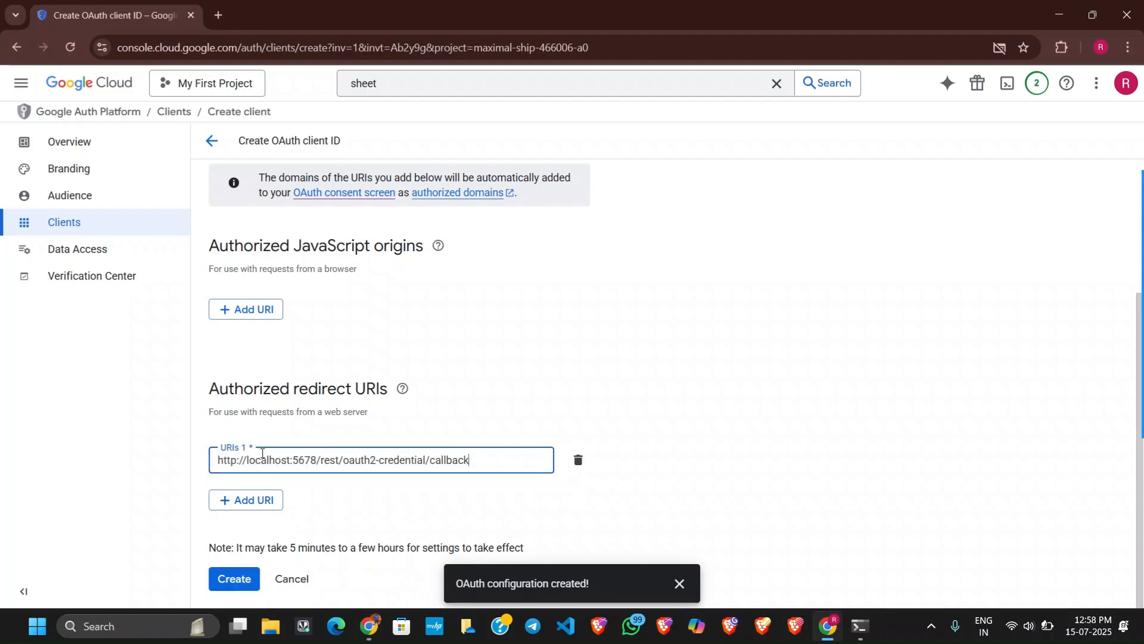
pyautogui.click(245, 579)
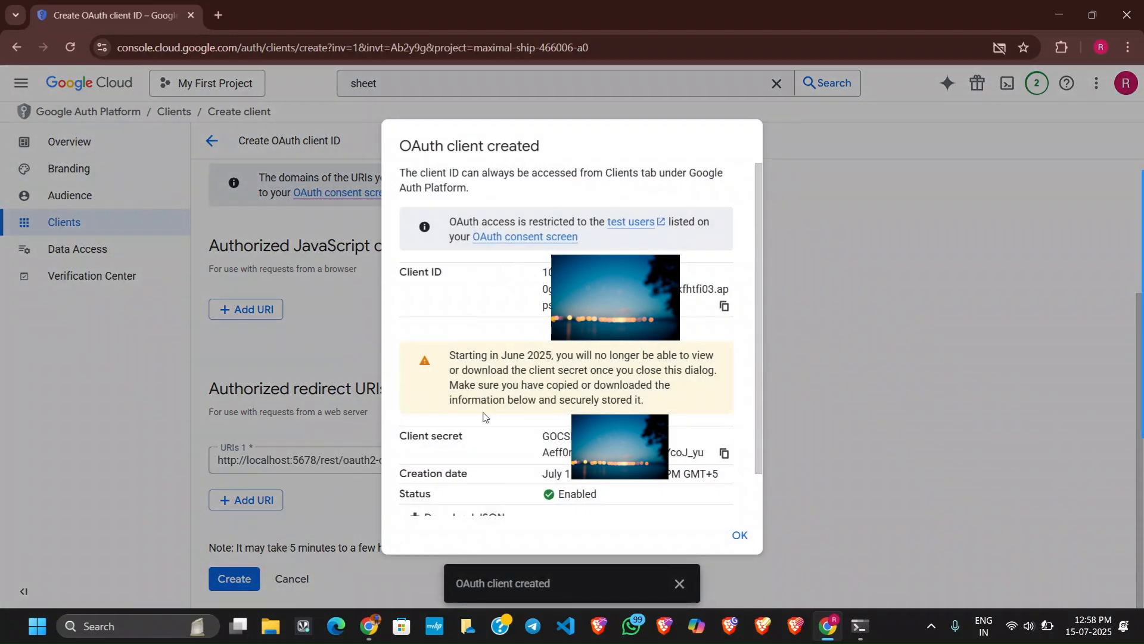
# Read the notice about storing the client secret, download the client credentials as JSON, and close the confirmation dialog.
pyautogui.moveTo(447, 357); pyautogui.dragTo(674, 350)
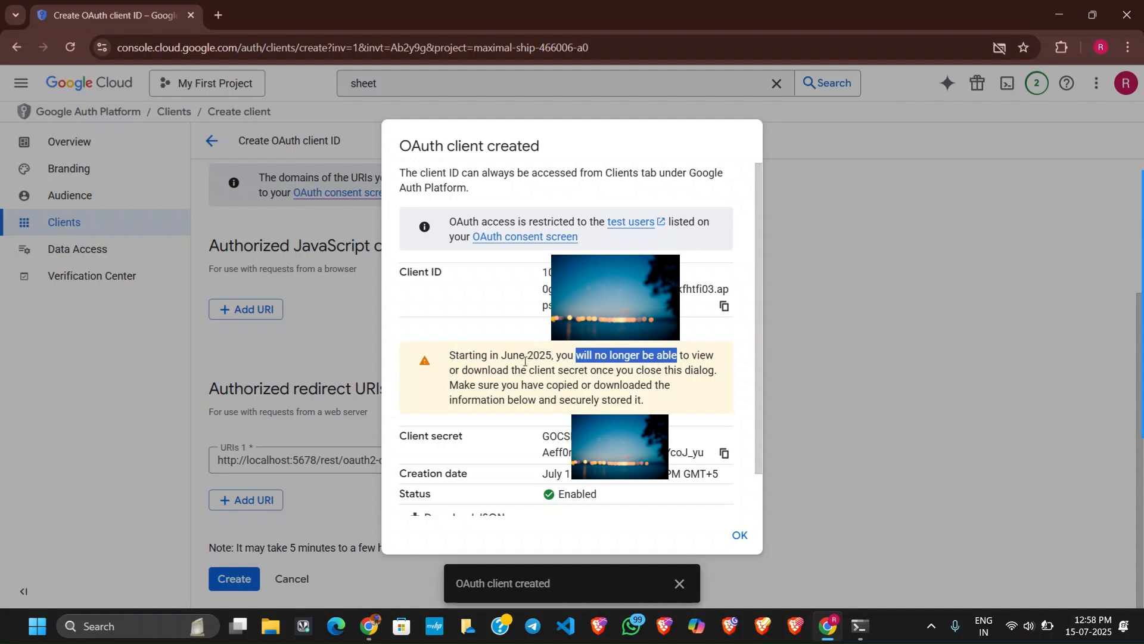
pyautogui.moveTo(513, 372); pyautogui.dragTo(675, 370)
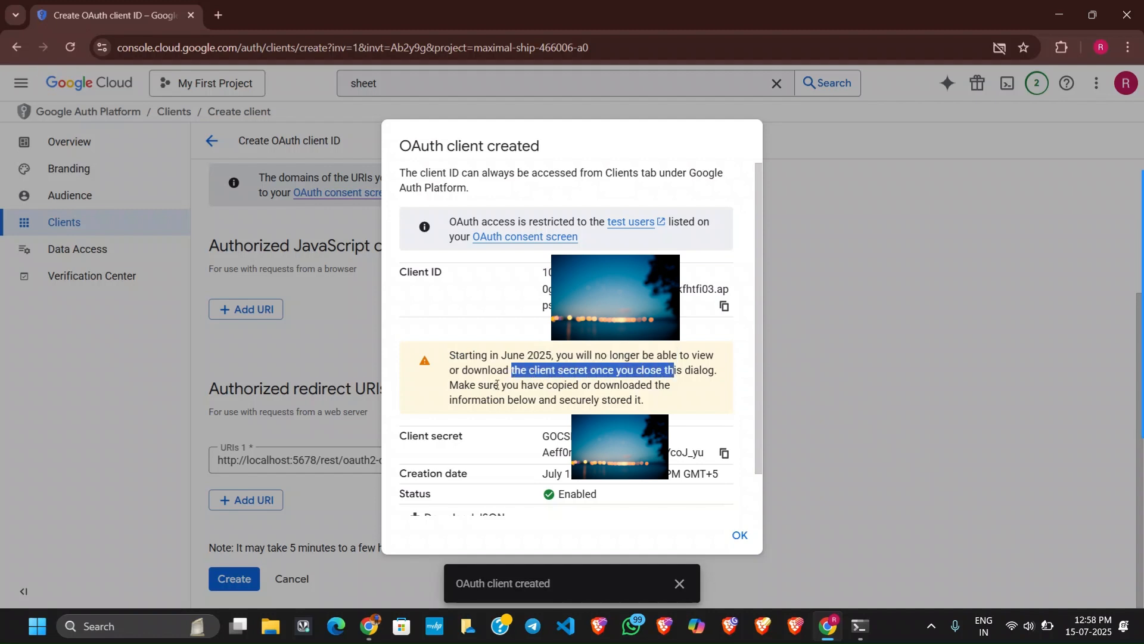
pyautogui.moveTo(490, 385); pyautogui.dragTo(623, 380)
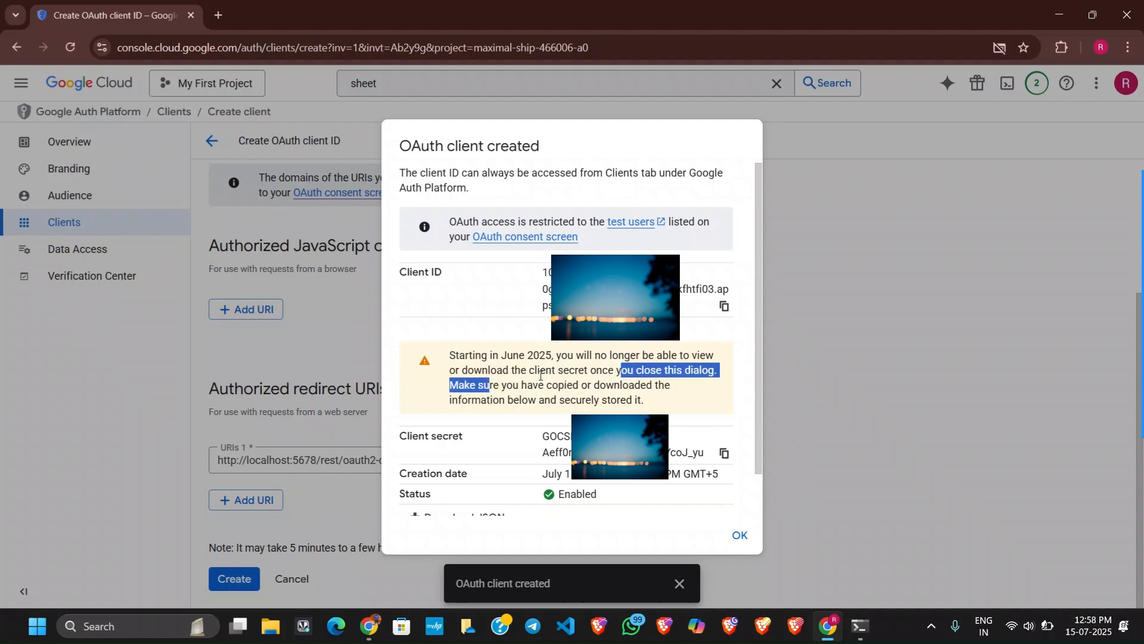
pyautogui.moveTo(518, 400); pyautogui.dragTo(566, 403)
pyautogui.scroll(-2, 569, 401)
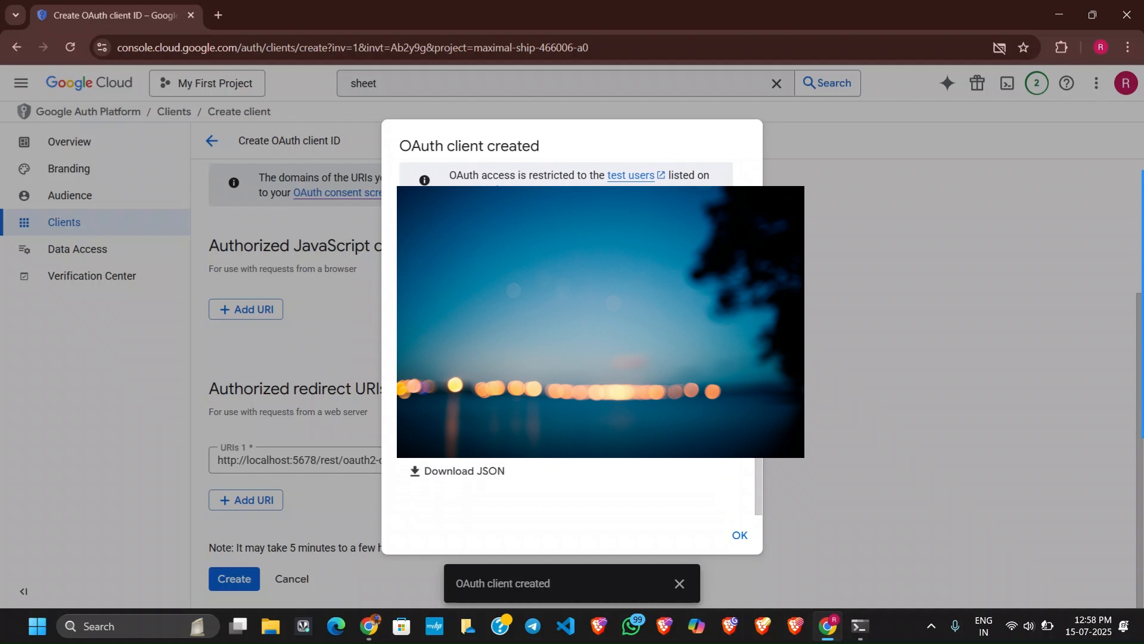
pyautogui.click(485, 471)
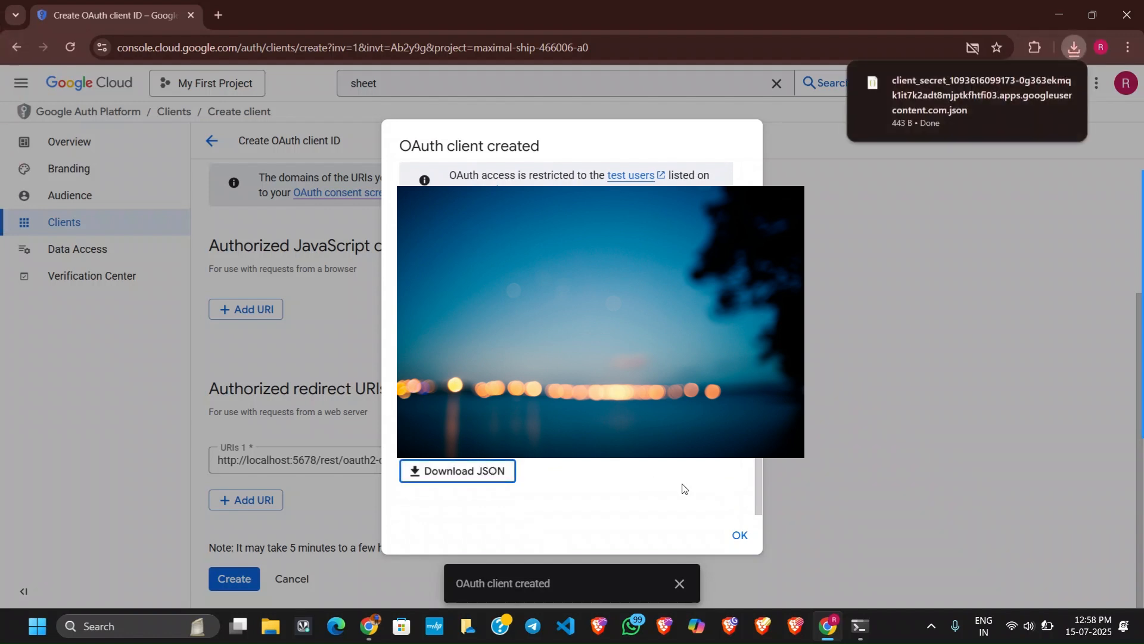
pyautogui.click(740, 535)
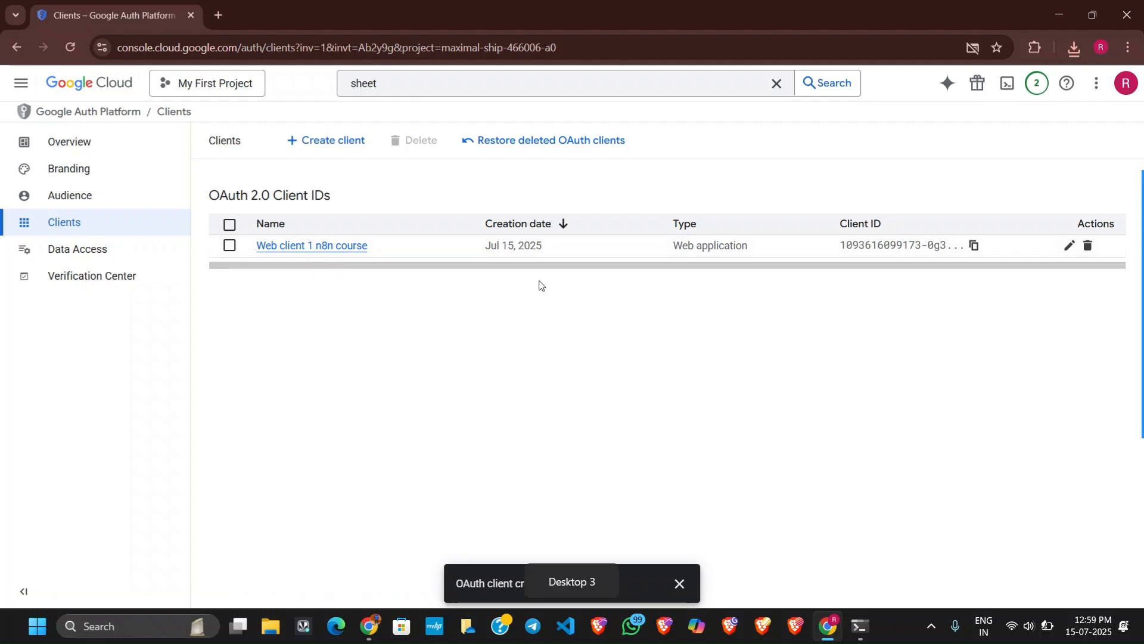
# Go to the Audience settings of the Google Auth Platform and start adding a test user.
pyautogui.click(67, 198)
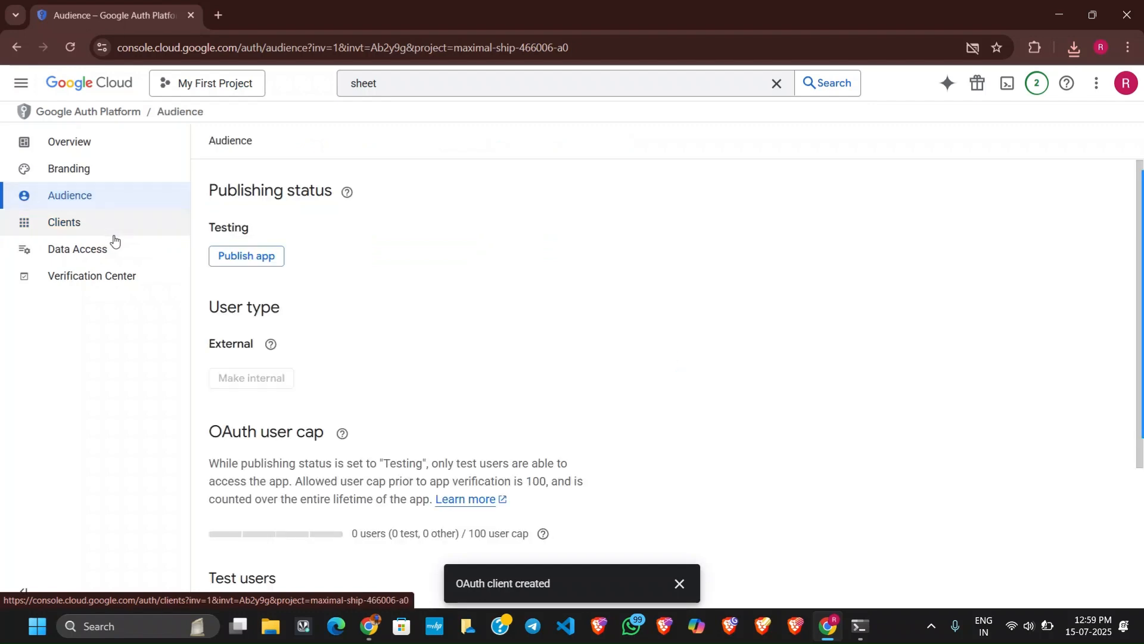
pyautogui.moveTo(270, 342)
pyautogui.scroll(-2, 270, 333)
pyautogui.scroll(-1, 269, 333)
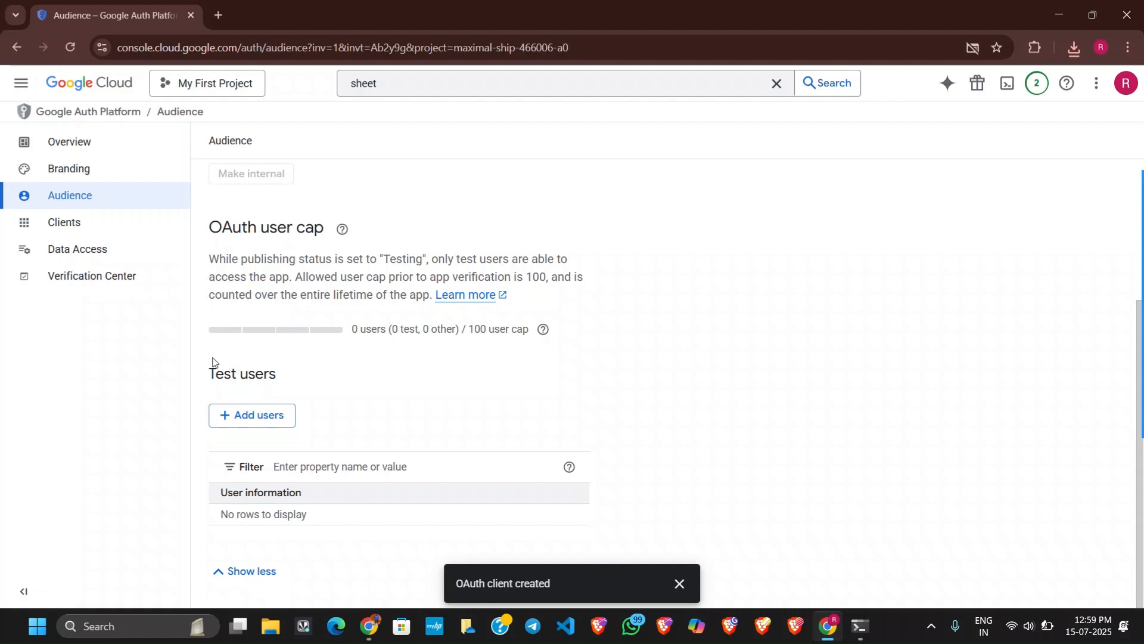
pyautogui.moveTo(213, 360); pyautogui.dragTo(283, 373)
pyautogui.click(276, 412)
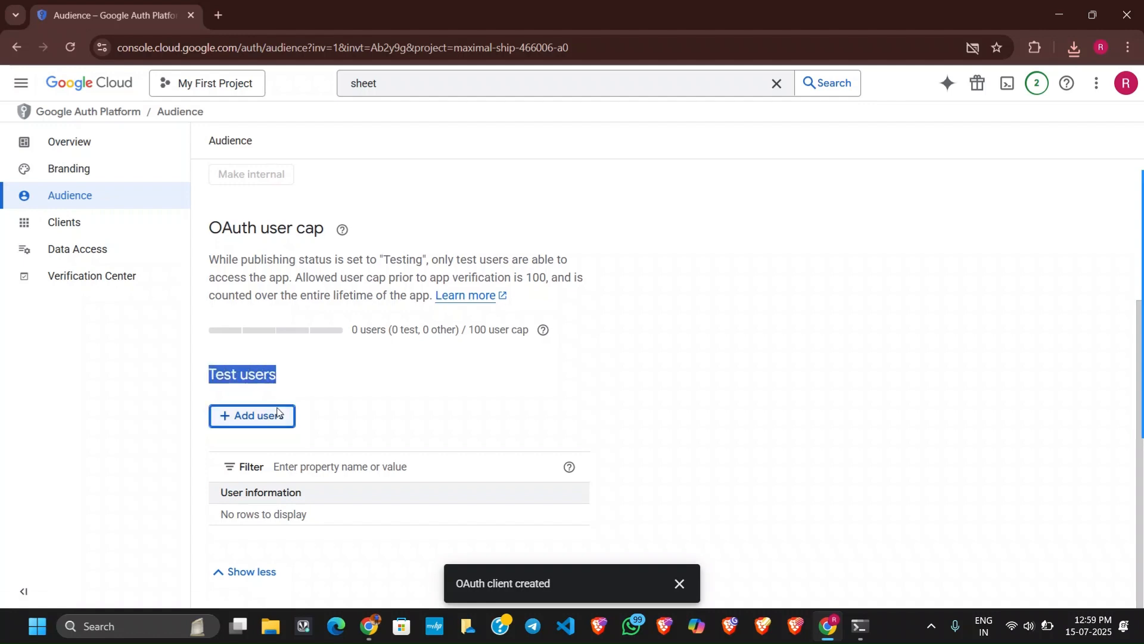
pyautogui.click(643, 219)
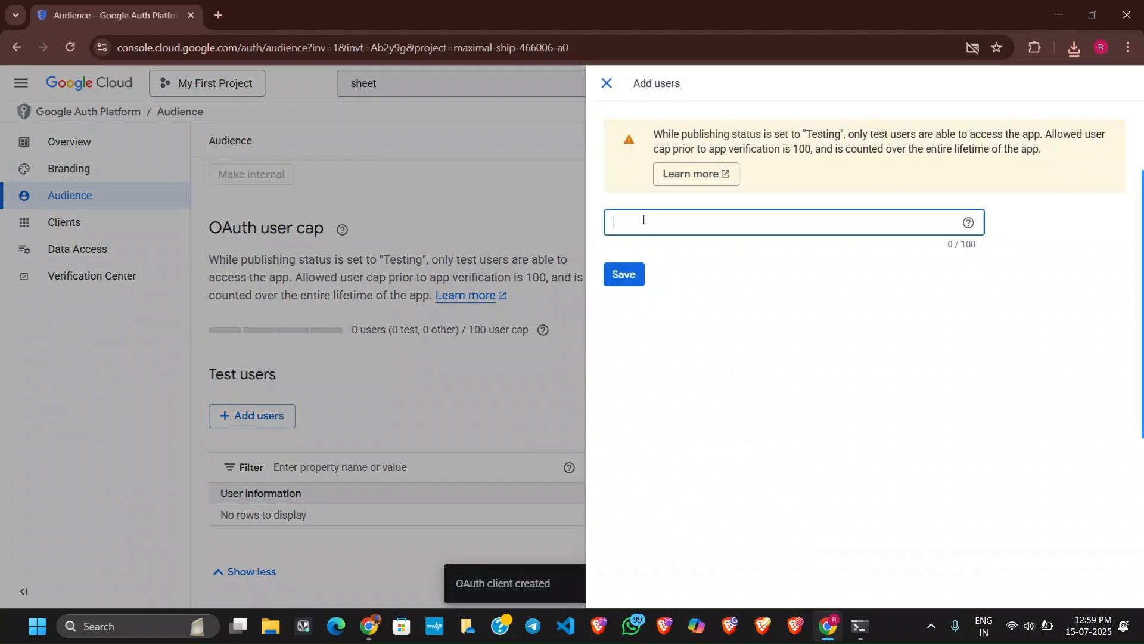
pyautogui.hotkey('ctrl', 'v')
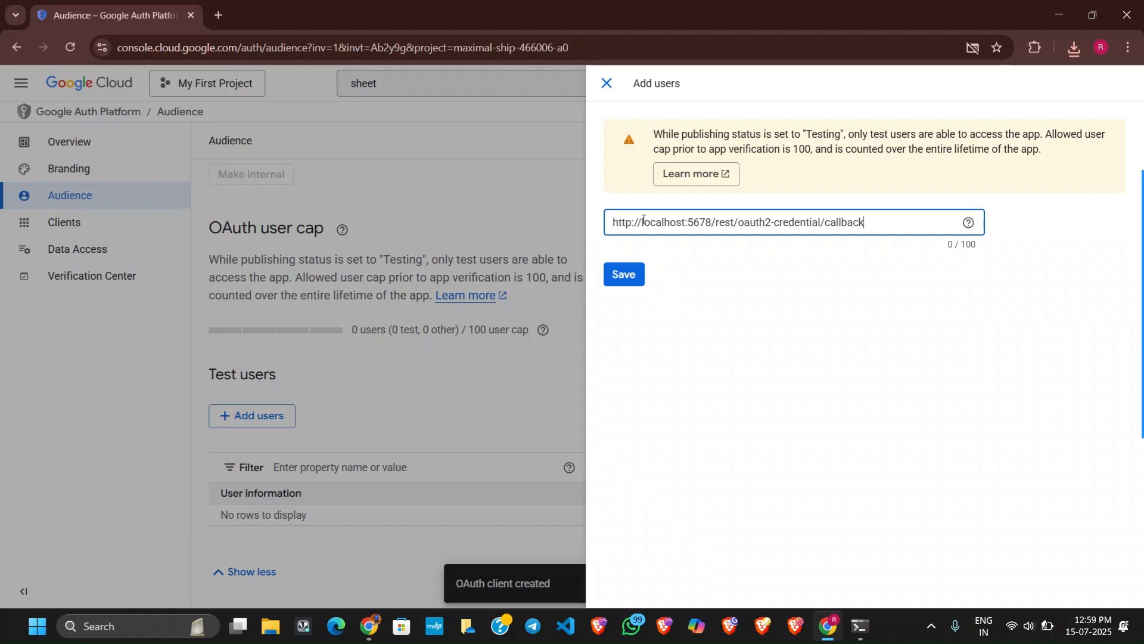
pyautogui.hotkey('ctrl', 'a')
pyautogui.press('BackSpace')
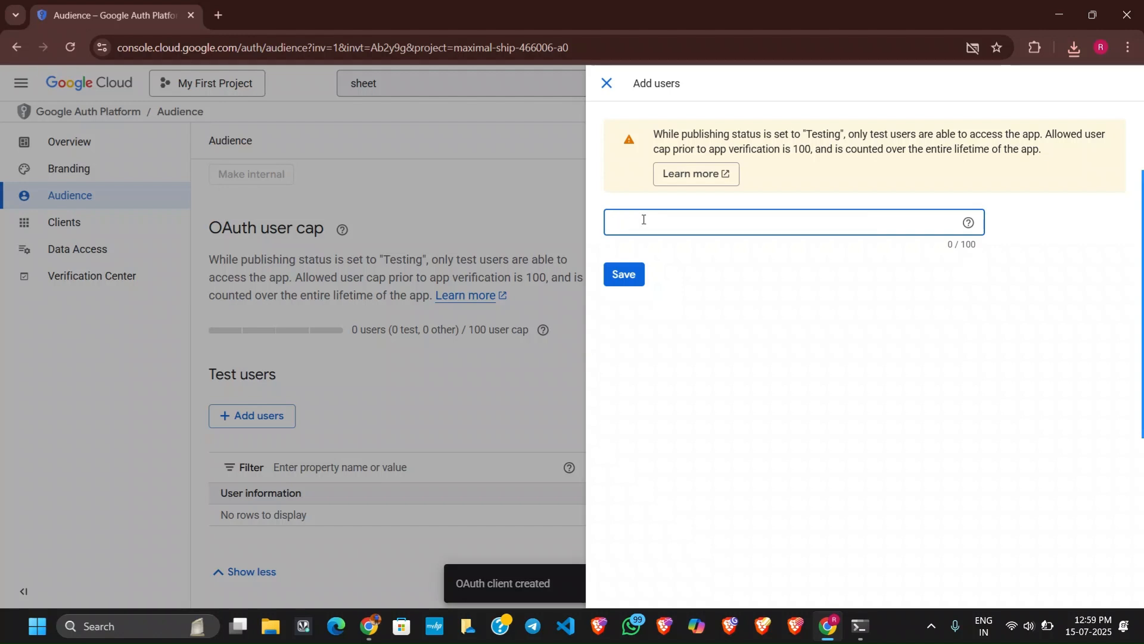
# Enter the account's Gmail address as the test user and save it.
pyautogui.hotkey('ctrl', 'v')
pyautogui.click(642, 272)
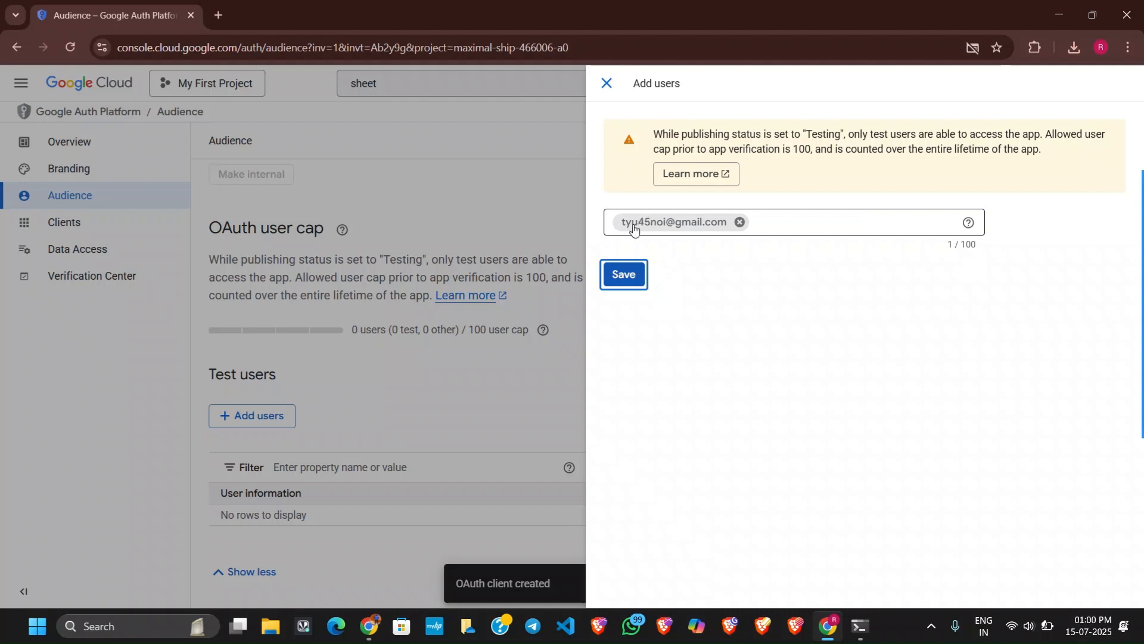
pyautogui.click(627, 276)
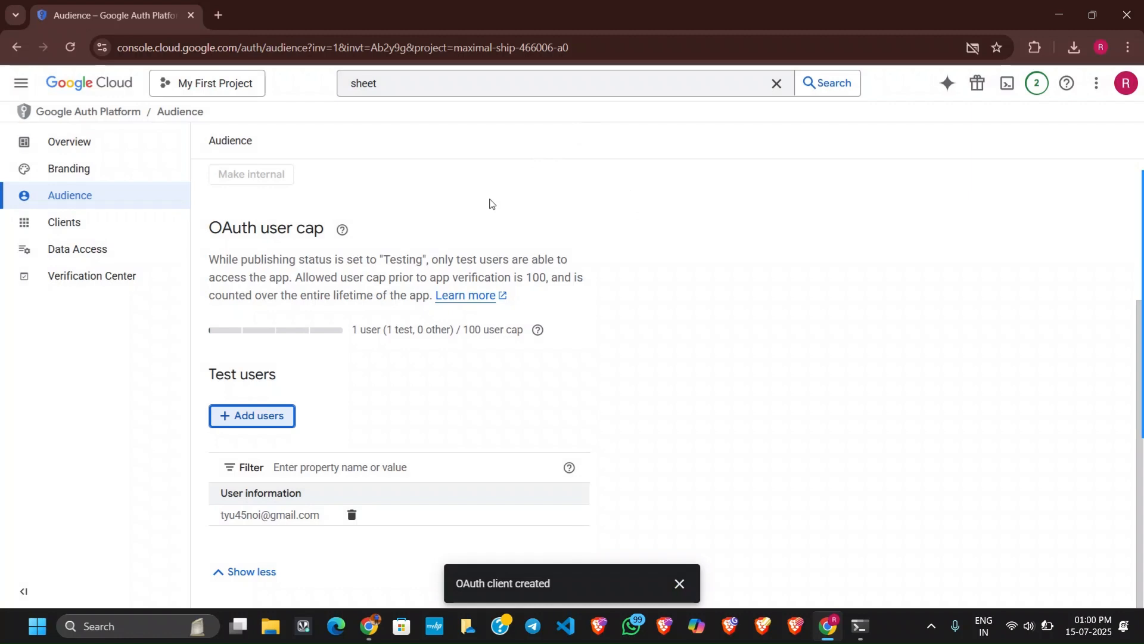
# Review the app's branding and verification status, OAuth overview metrics, audience with test users, and data access scopes.
pyautogui.scroll(3, 313, 375)
pyautogui.scroll(-3, 307, 384)
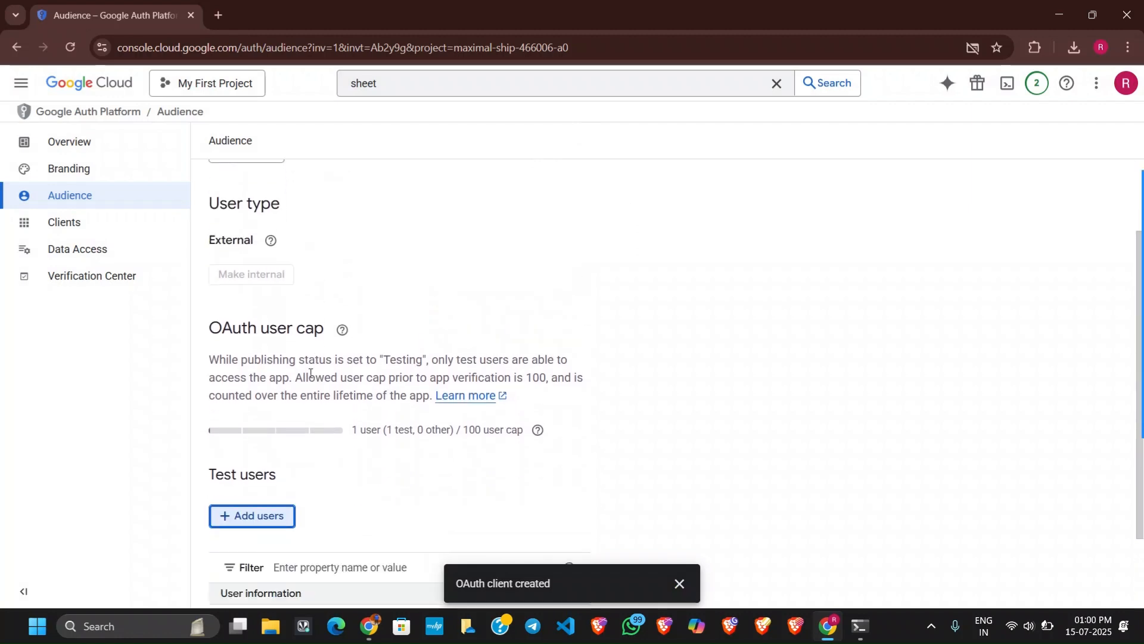
pyautogui.click(132, 167)
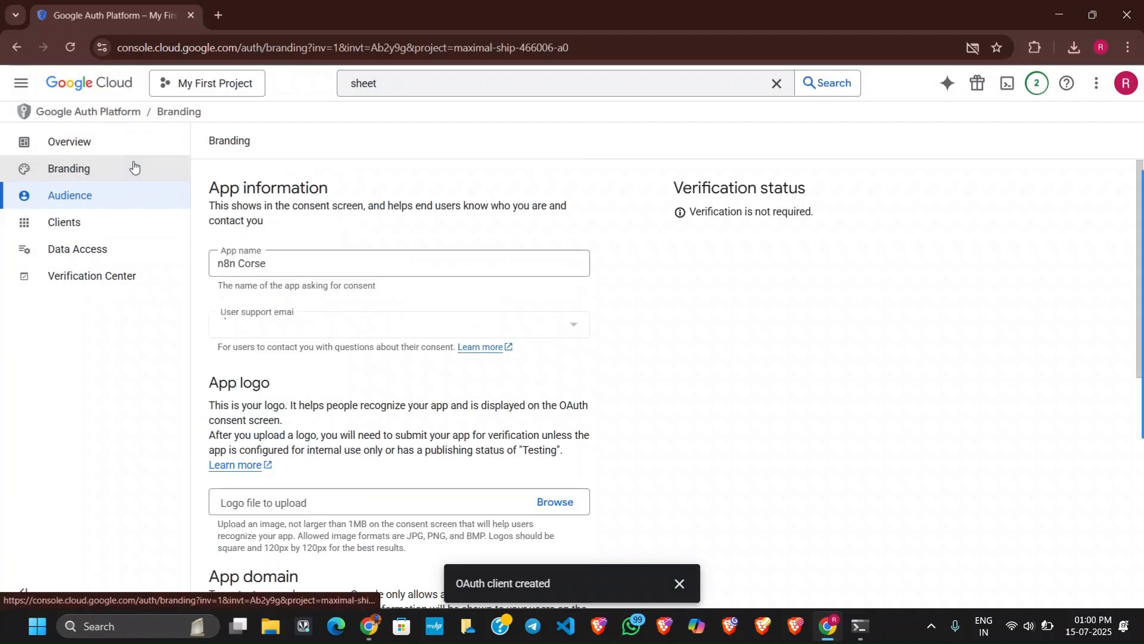
pyautogui.scroll(-8, 683, 374)
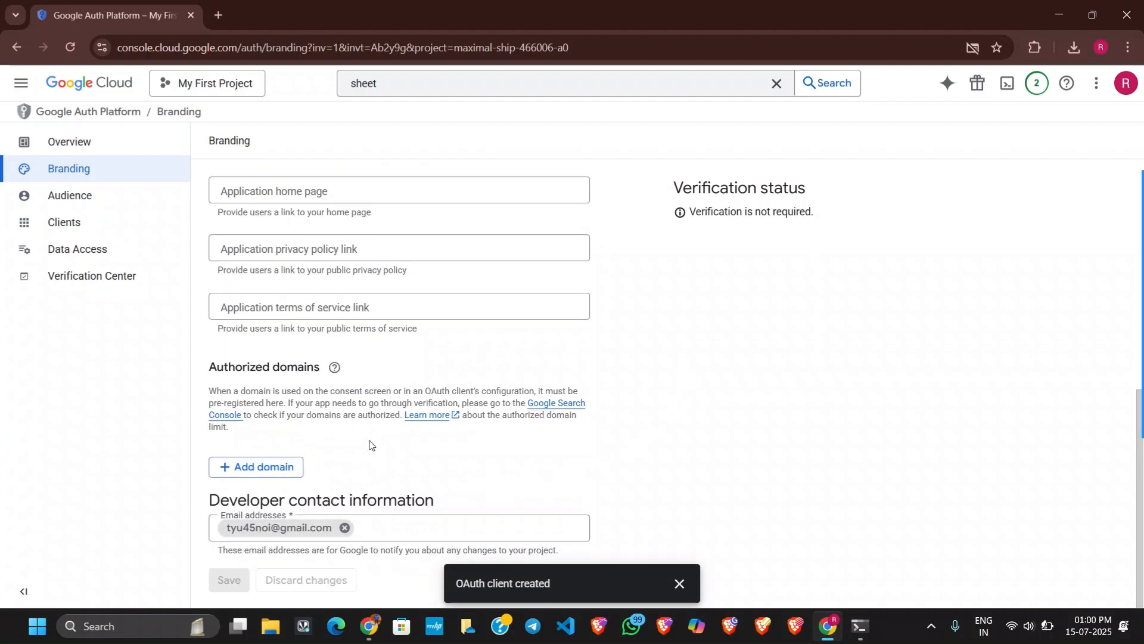
pyautogui.scroll(8, 369, 444)
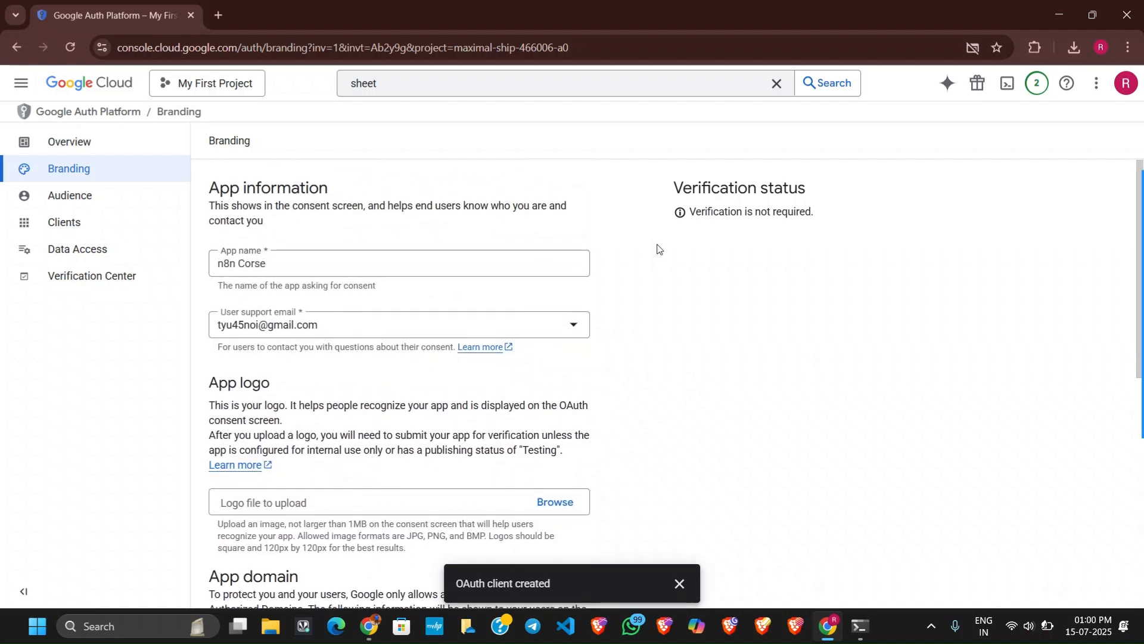
pyautogui.moveTo(737, 212); pyautogui.dragTo(832, 214)
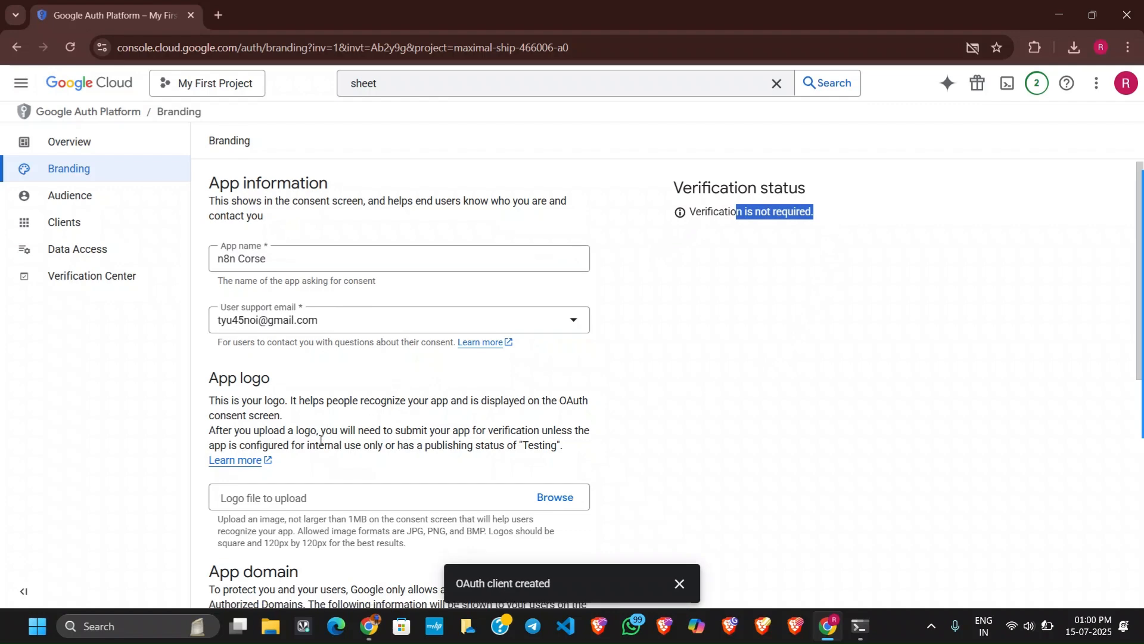
pyautogui.scroll(-8, 469, 407)
pyautogui.scroll(8, 469, 407)
pyautogui.click(92, 144)
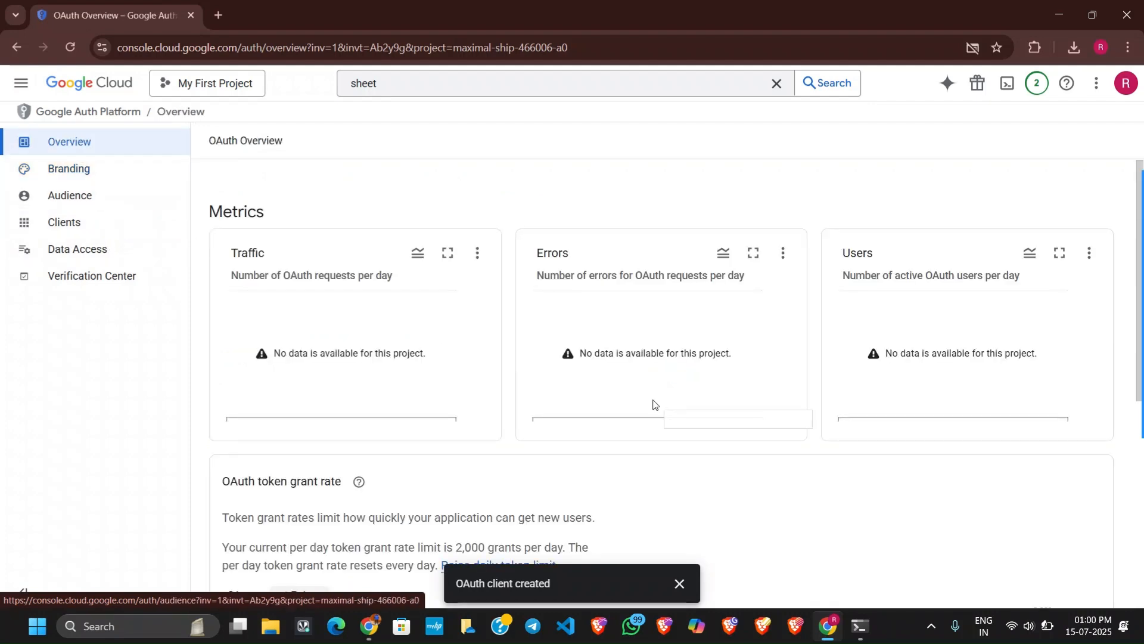
pyautogui.scroll(-6, 651, 402)
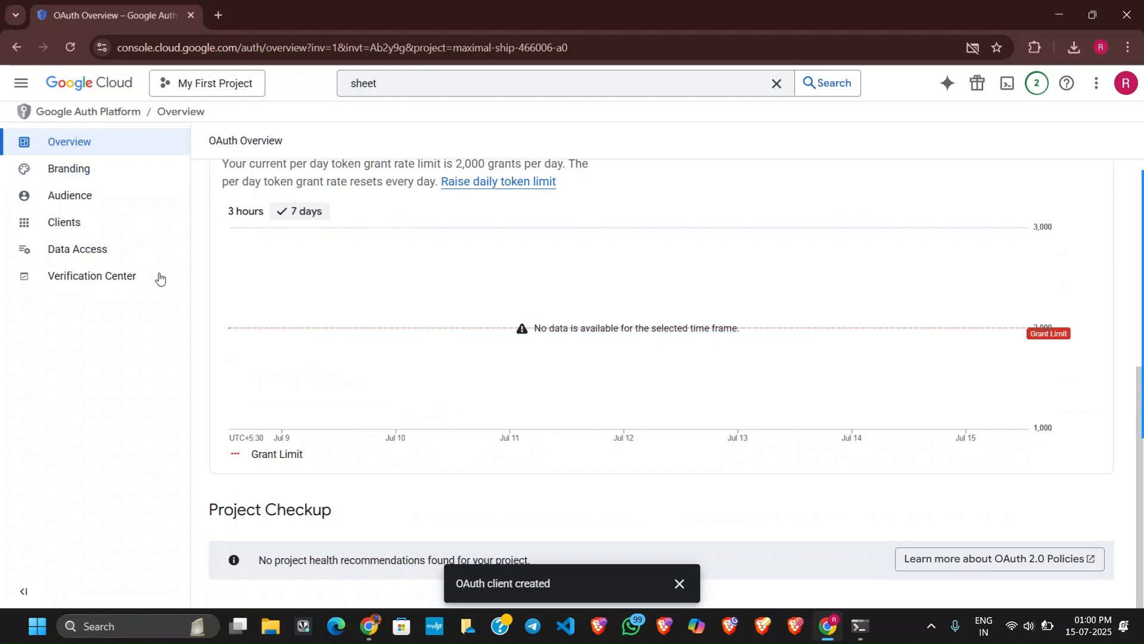
pyautogui.click(116, 207)
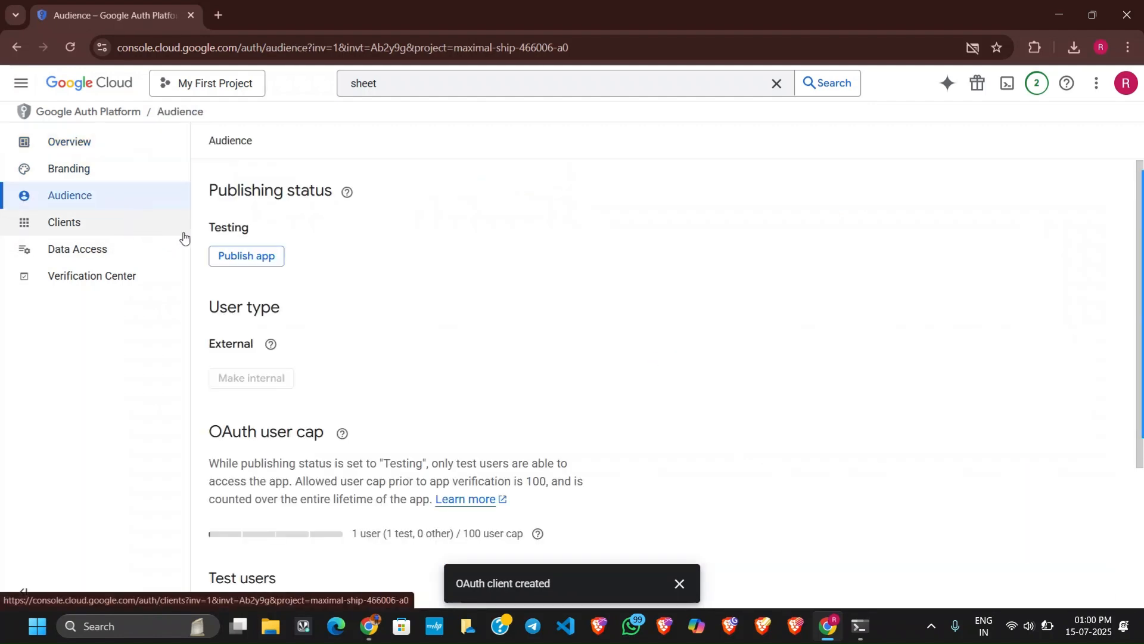
pyautogui.scroll(-3, 416, 248)
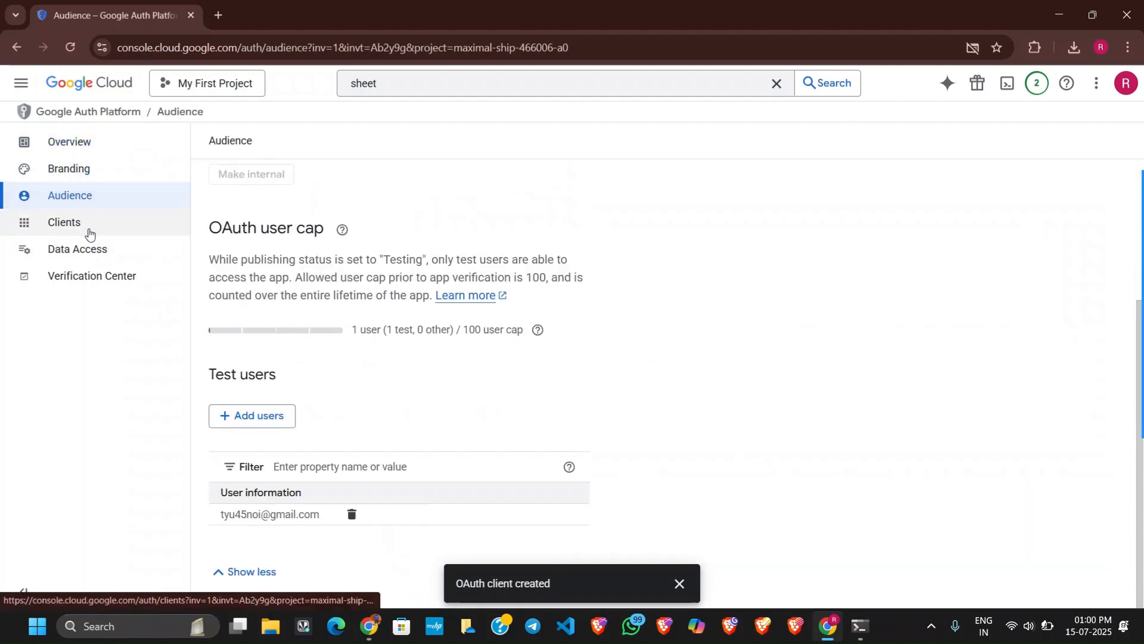
pyautogui.click(94, 250)
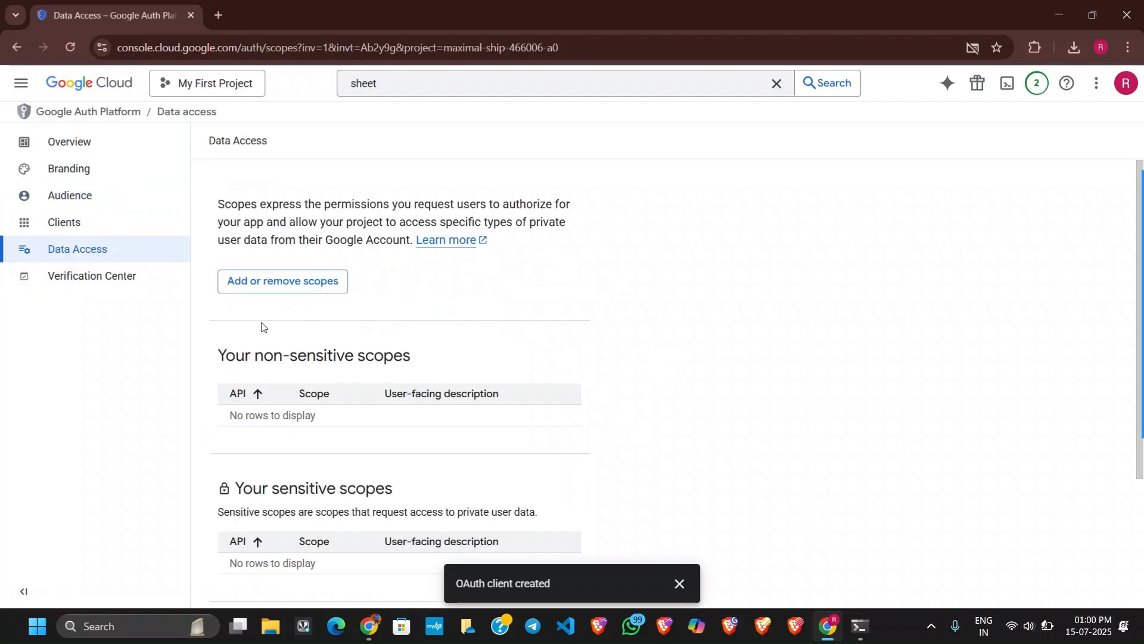
# Review the remaining data access scopes and the Verification Center, and return to the OAuth overview.
pyautogui.scroll(-3, 261, 325)
pyautogui.click(132, 280)
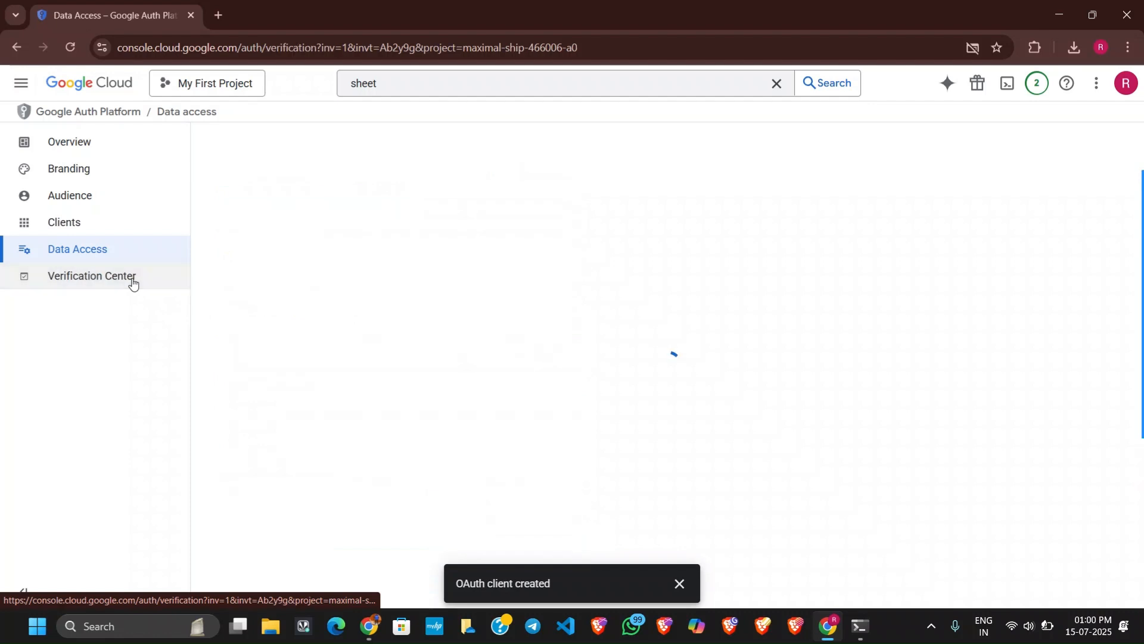
pyautogui.click(102, 115)
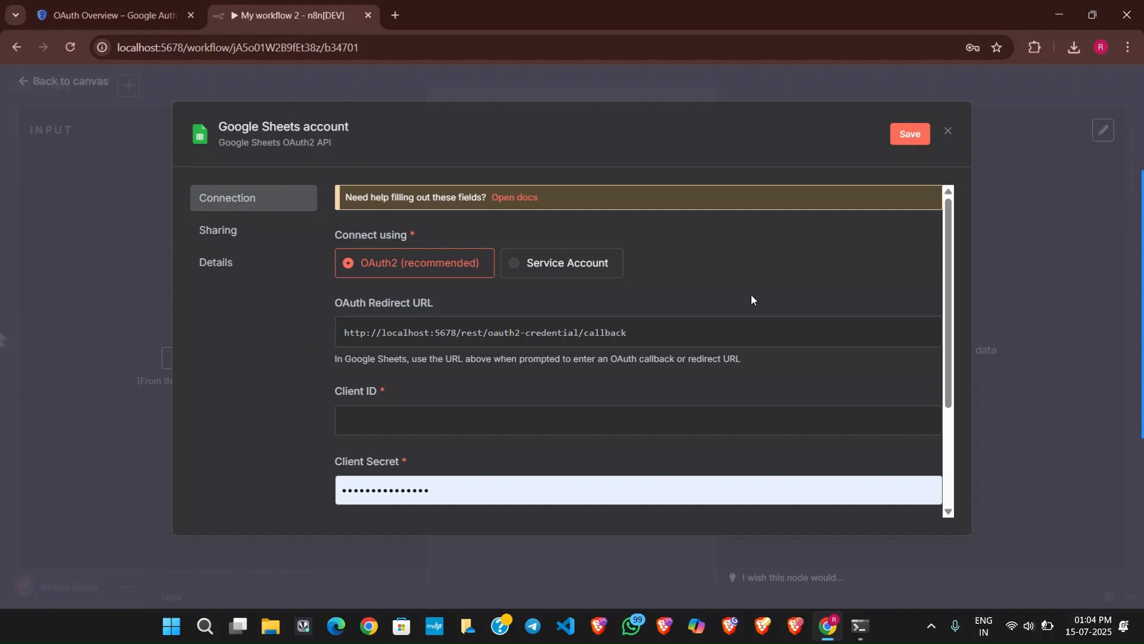
# Copy the client ID from the downloaded client credentials JSON in VS Code into the Client ID field of n8n's Google Sheets credential.
pyautogui.scroll(-3, 615, 417)
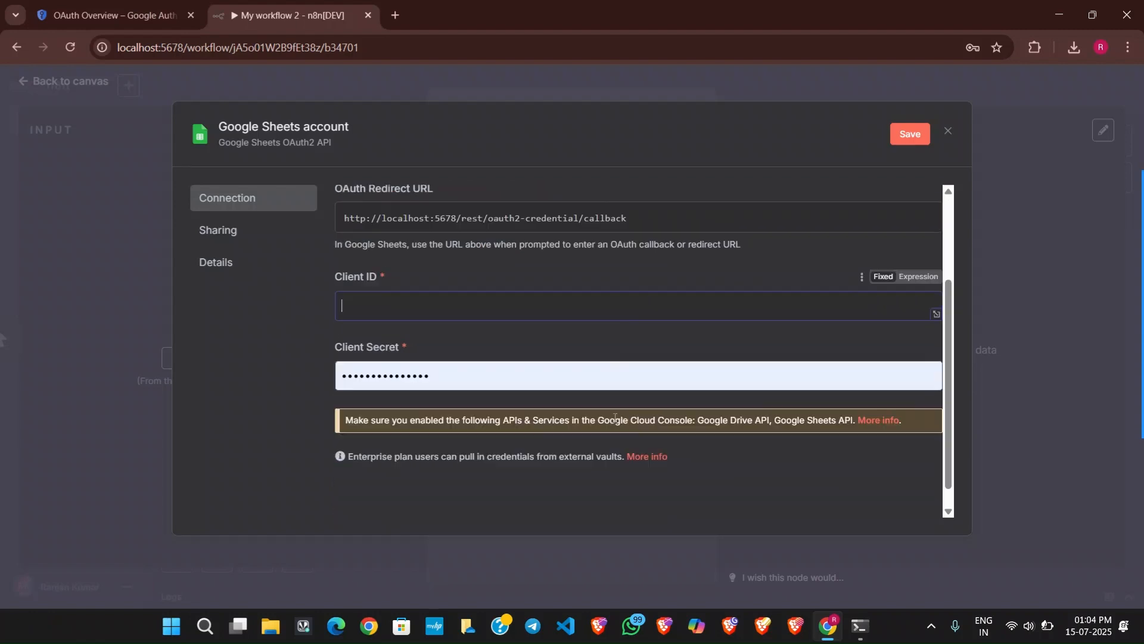
pyautogui.click(1078, 50)
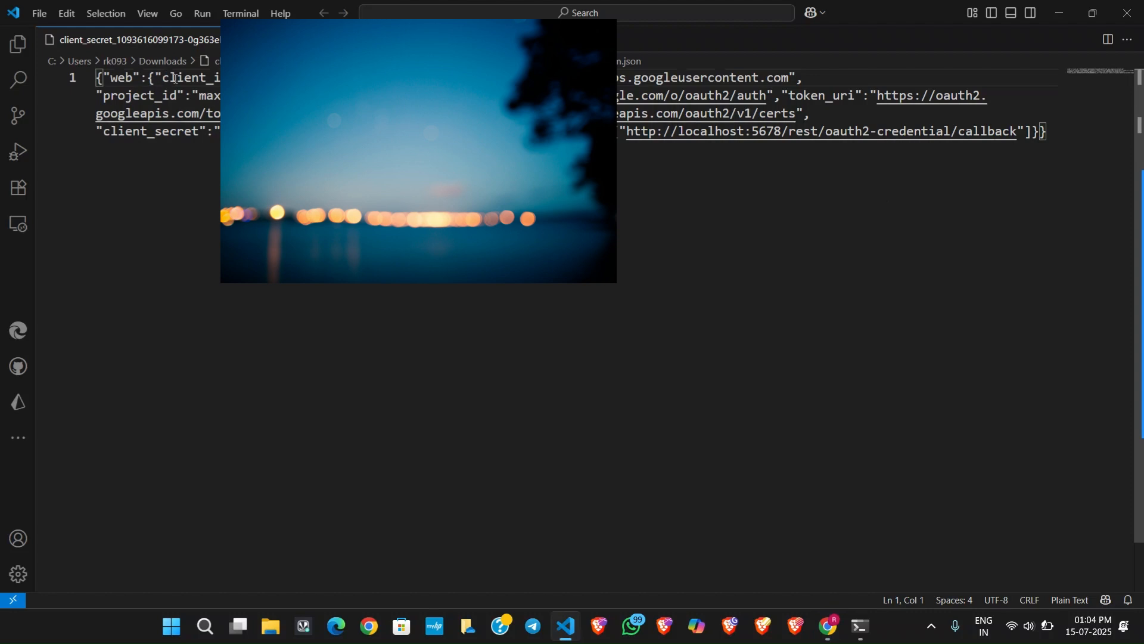
pyautogui.moveTo(250, 98); pyautogui.dragTo(789, 97)
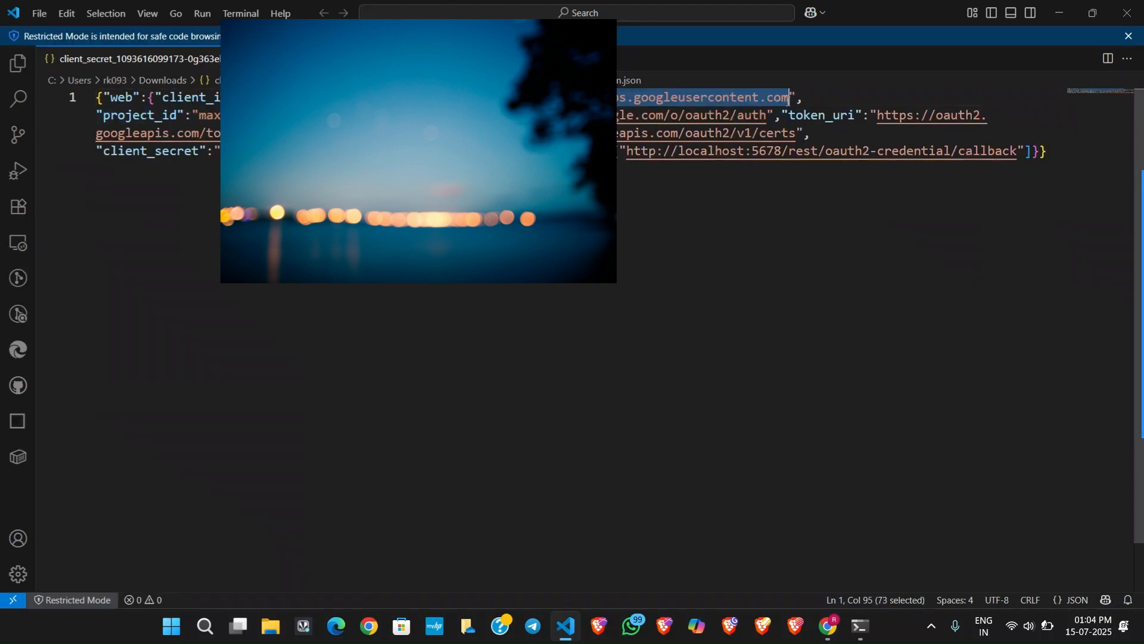
pyautogui.hotkey('alt', 'Tab')
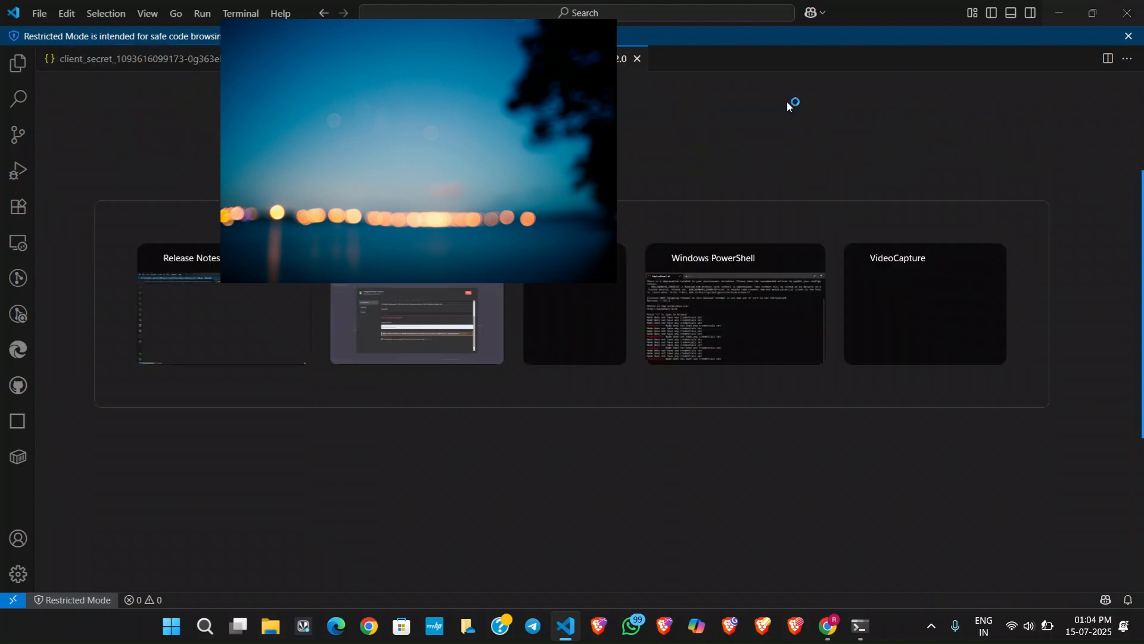
pyautogui.hotkey('ctrl', 'v')
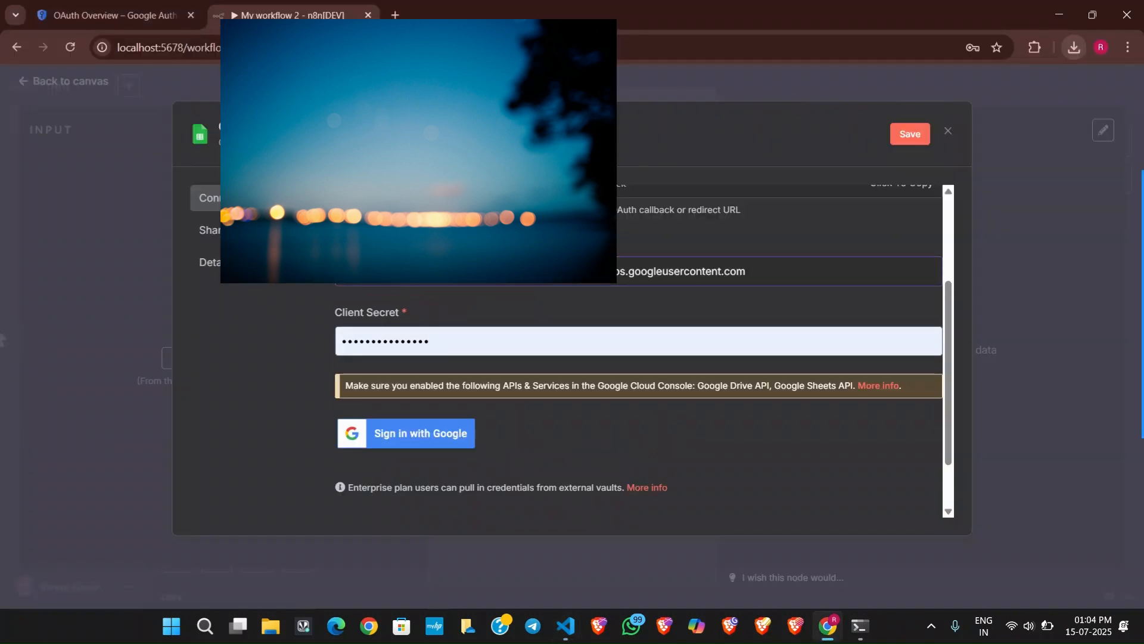
# Copy the client secret from the JSON file in VS Code over n8n's prefilled Client Secret value and save the Google Sheets credential.
pyautogui.hotkey('alt', 'Tab')
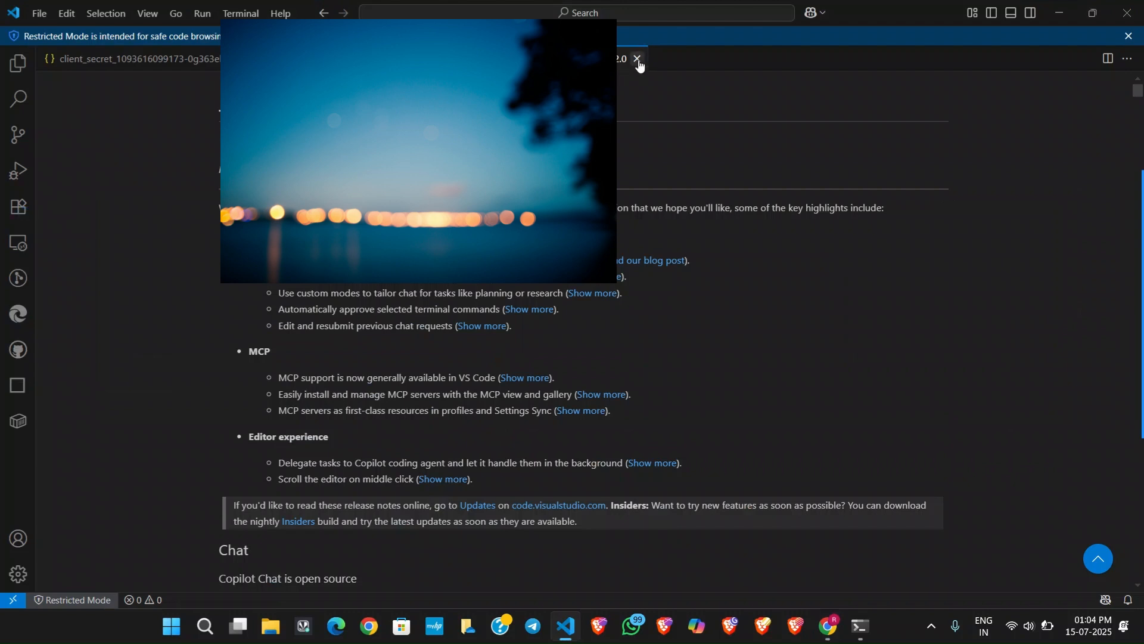
pyautogui.click(637, 59)
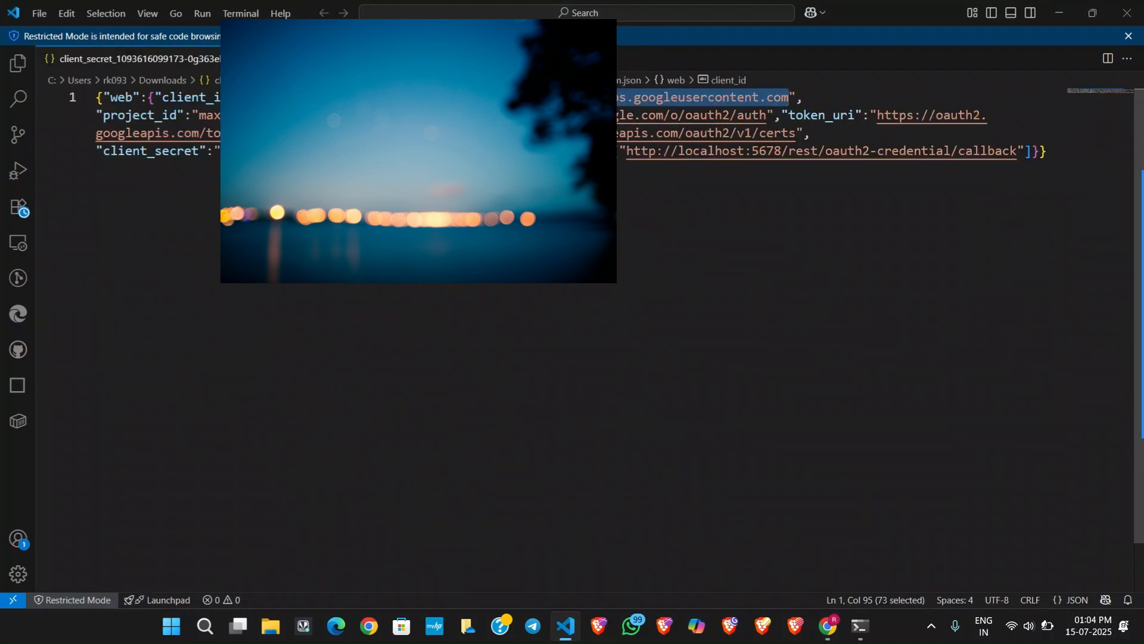
pyautogui.moveTo(221, 152); pyautogui.dragTo(442, 151)
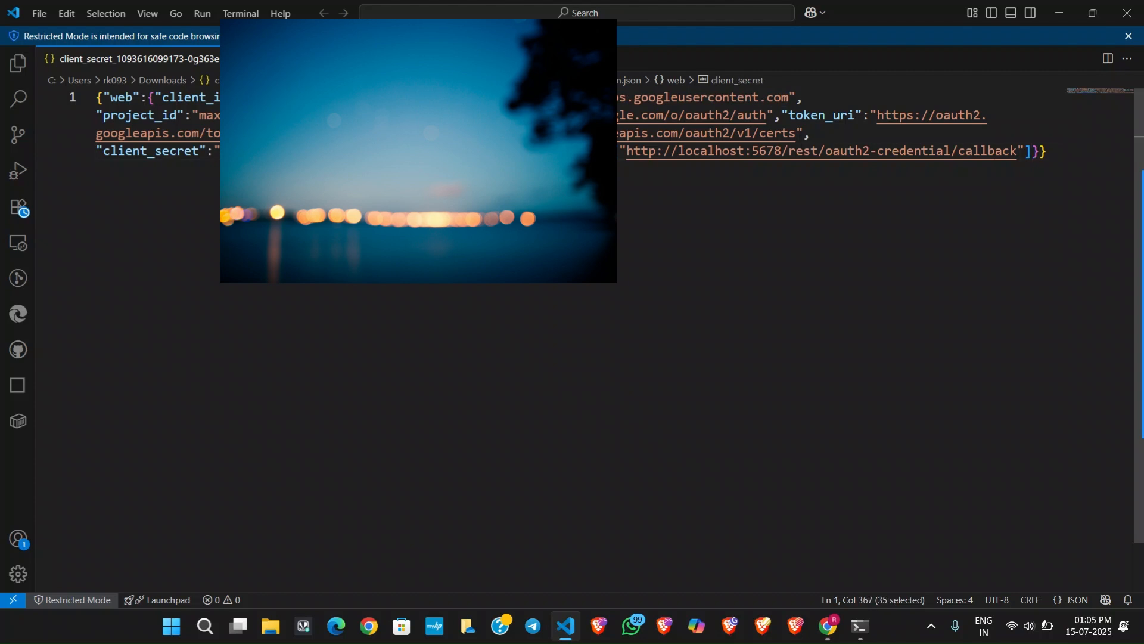
pyautogui.hotkey('alt', 'Tab')
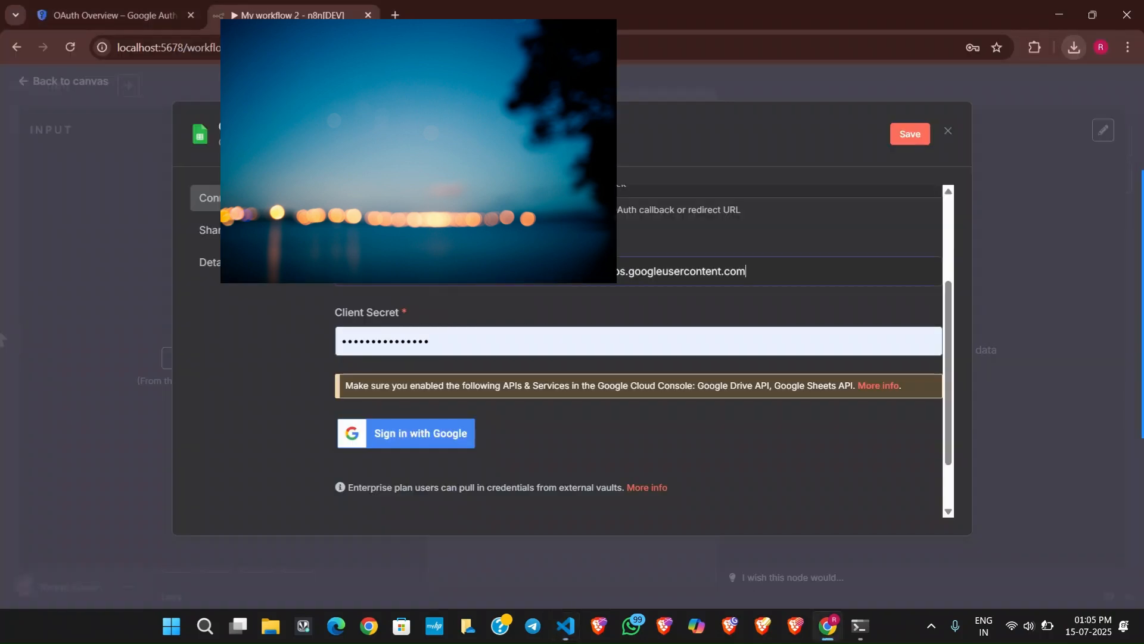
pyautogui.click(447, 336)
pyautogui.moveTo(447, 336); pyautogui.dragTo(324, 328)
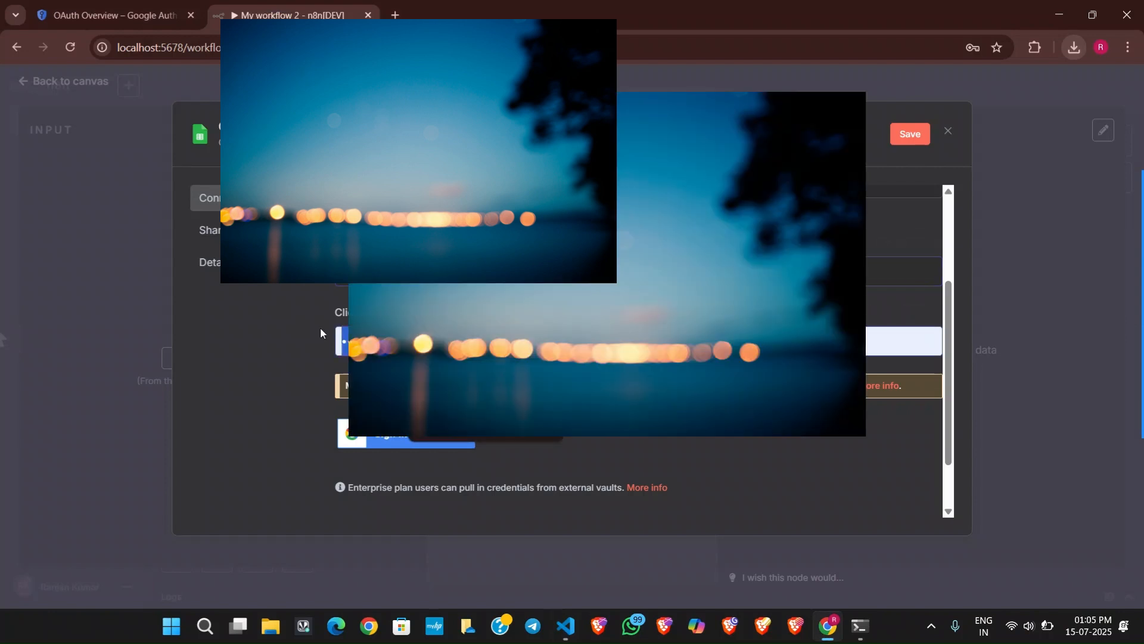
pyautogui.hotkey('ctrl', 'v')
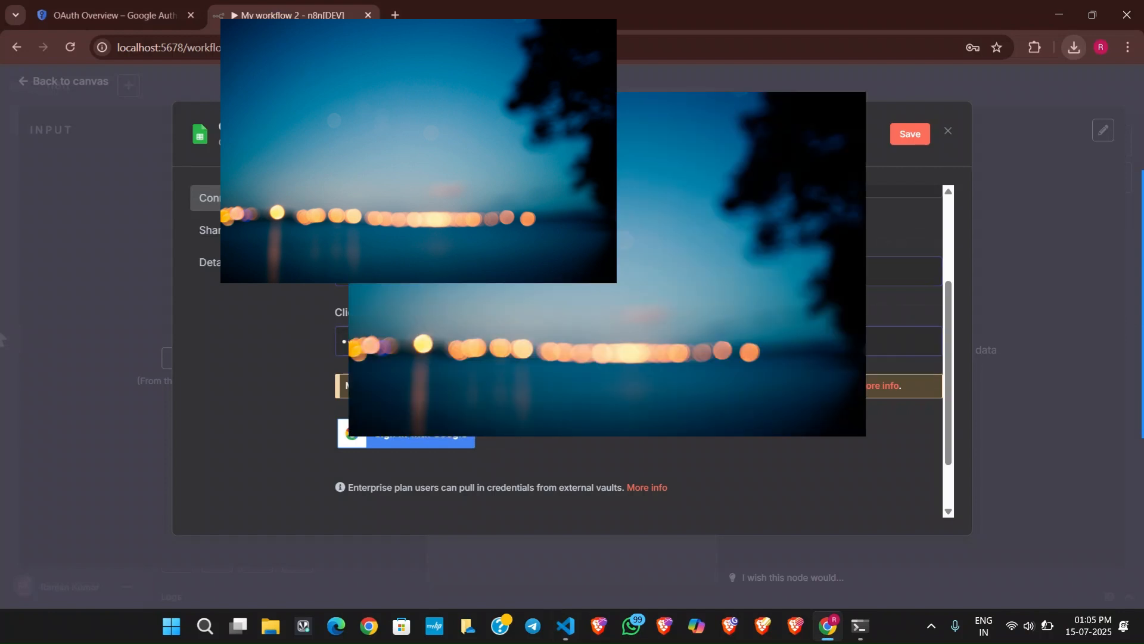
pyautogui.scroll(3, 638, 352)
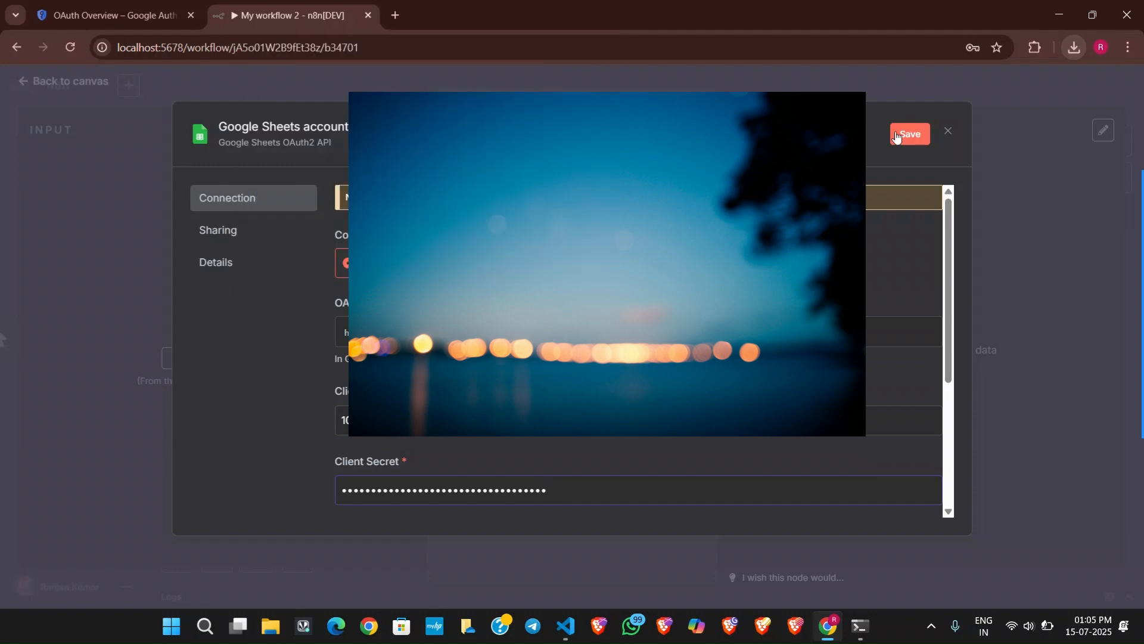
pyautogui.click(897, 138)
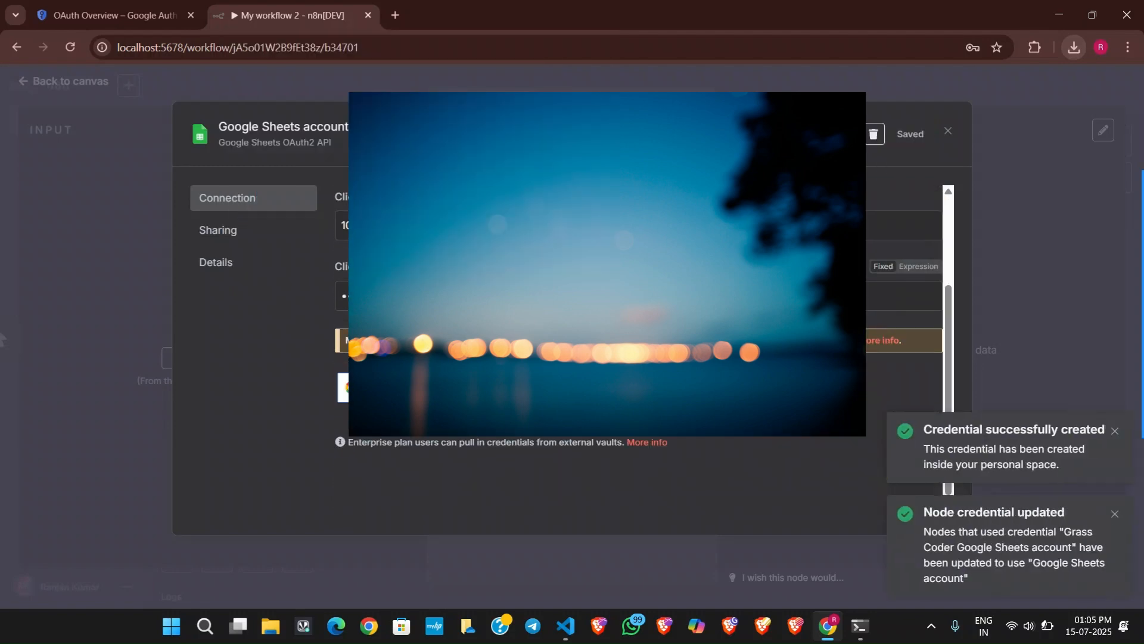
# Start the Google sign-in from the saved Google Sheets credential and choose the test user's Google account.
pyautogui.scroll(-1, 637, 352)
pyautogui.click(406, 364)
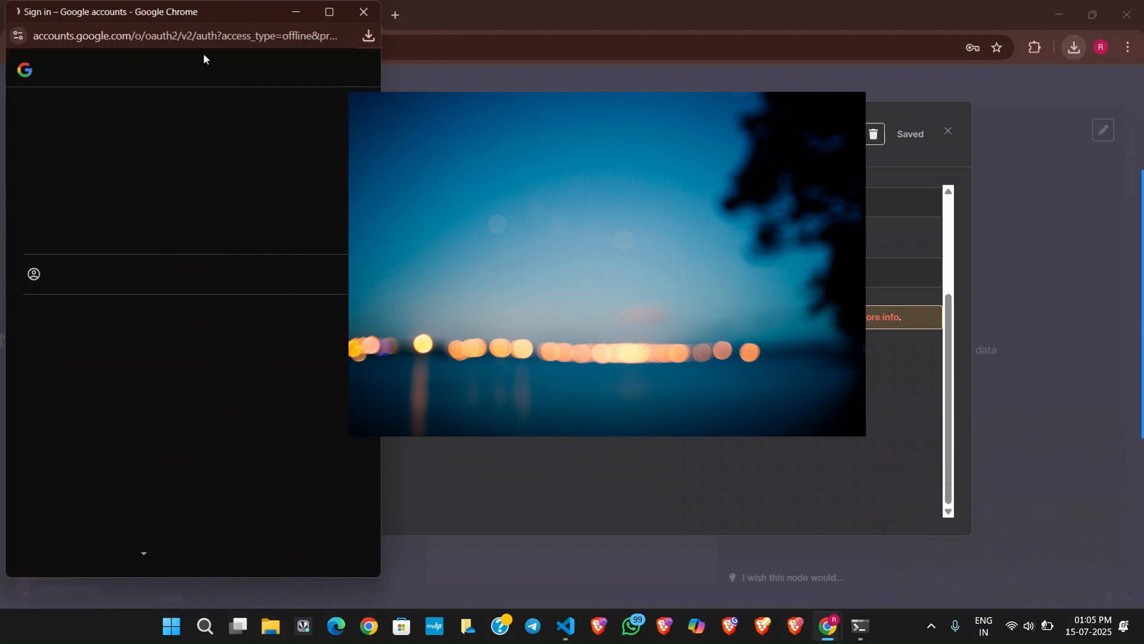
pyautogui.click(88, 214)
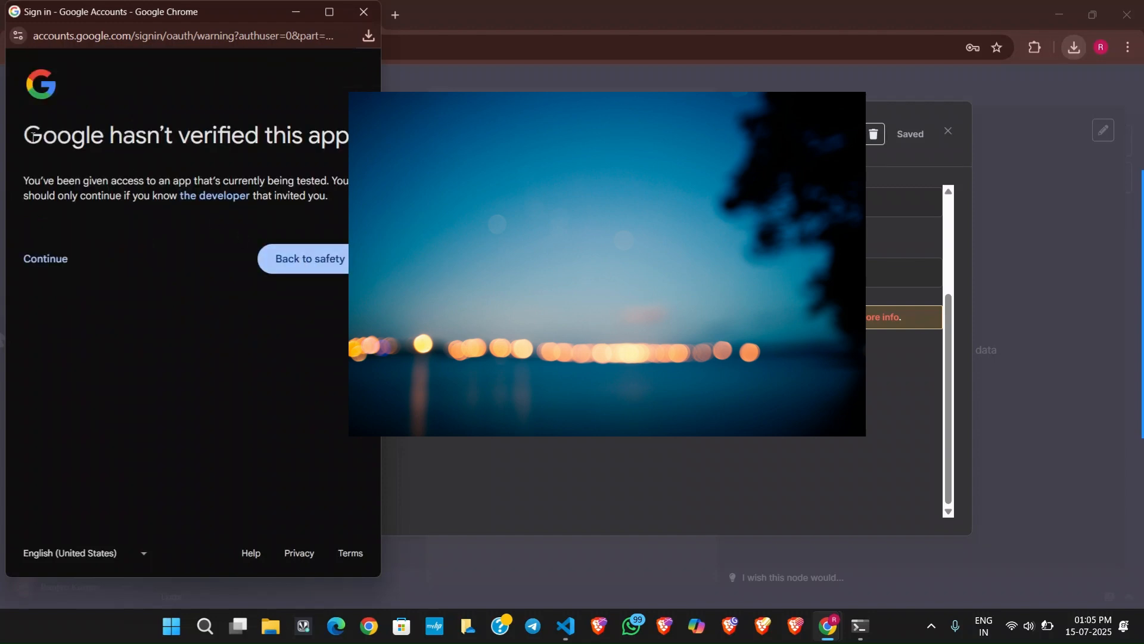
# Read the unverified-app notice and continue to the access request for n8n Corse.
pyautogui.moveTo(33, 135); pyautogui.dragTo(81, 136)
pyautogui.moveTo(61, 178); pyautogui.dragTo(332, 181)
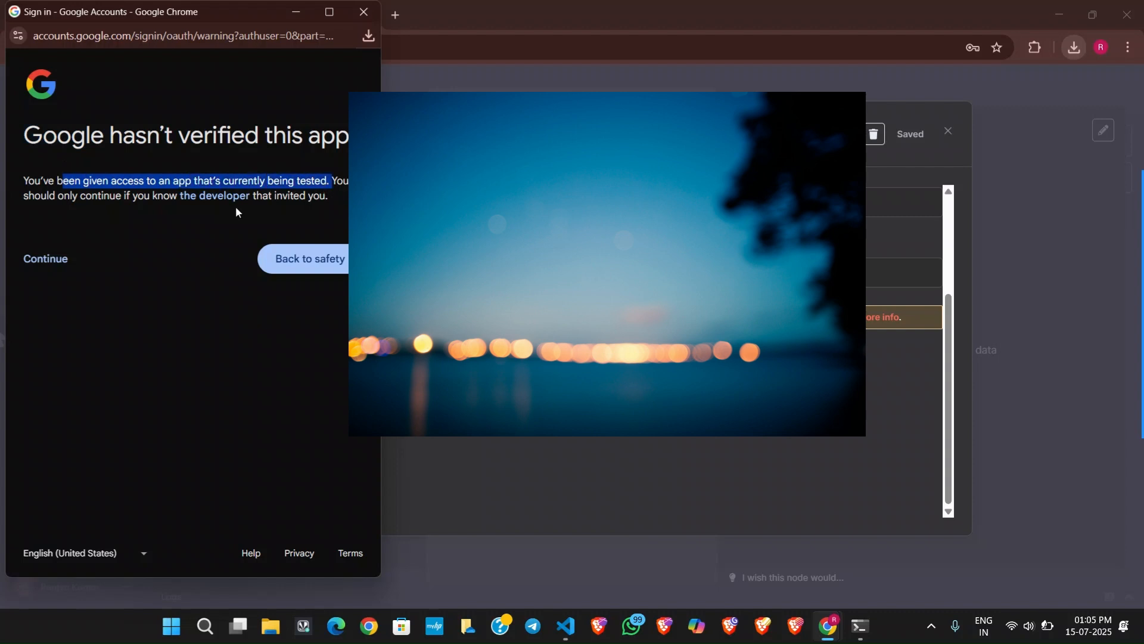
pyautogui.click(57, 207)
pyautogui.moveTo(135, 208); pyautogui.dragTo(313, 201)
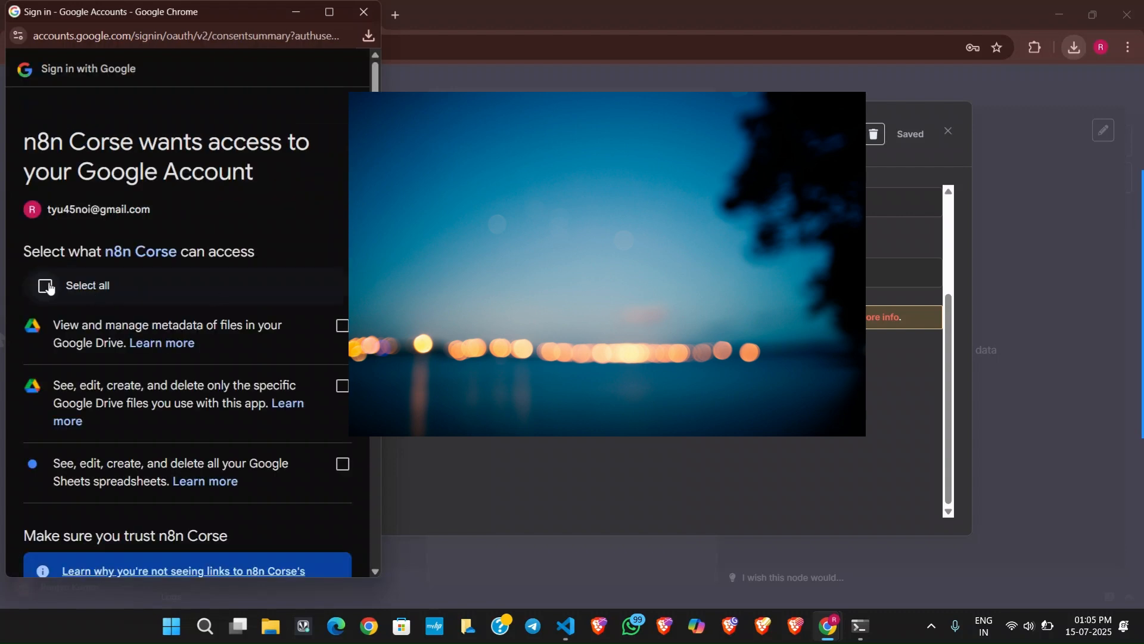
# Grant n8n Corse all requested Google Drive and Sheets permissions, and close the Google Sheets credential dialog.
pyautogui.click(47, 286)
pyautogui.scroll(-5, 277, 339)
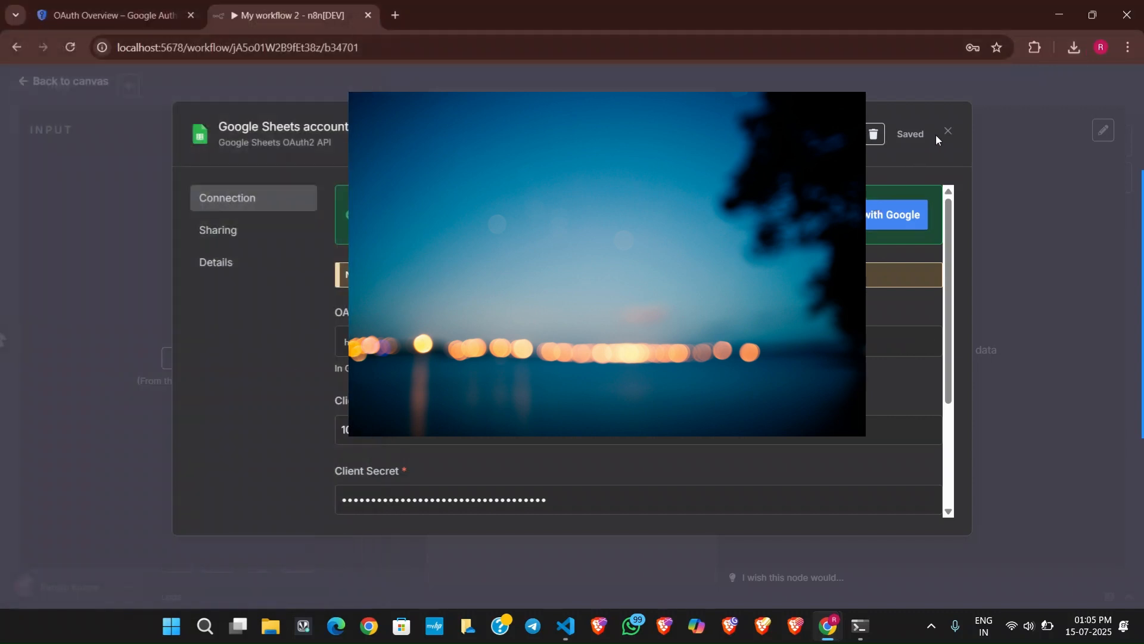
pyautogui.click(947, 132)
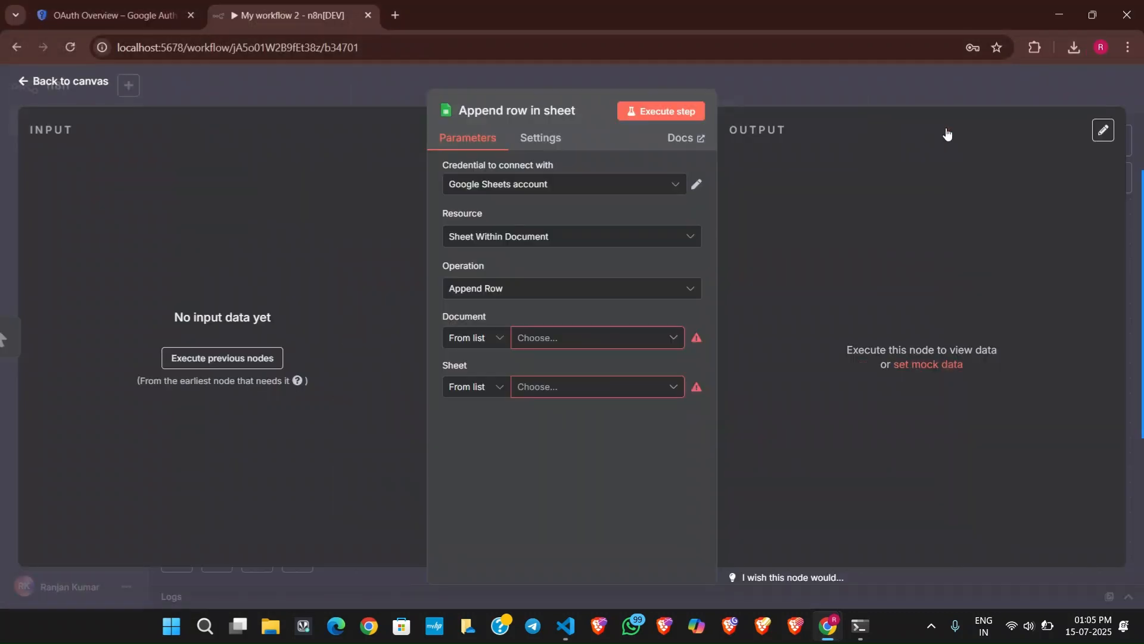
# Check the Resource and Operation options of the Append row in sheet node and open its Document list.
pyautogui.click(538, 241)
pyautogui.click(533, 235)
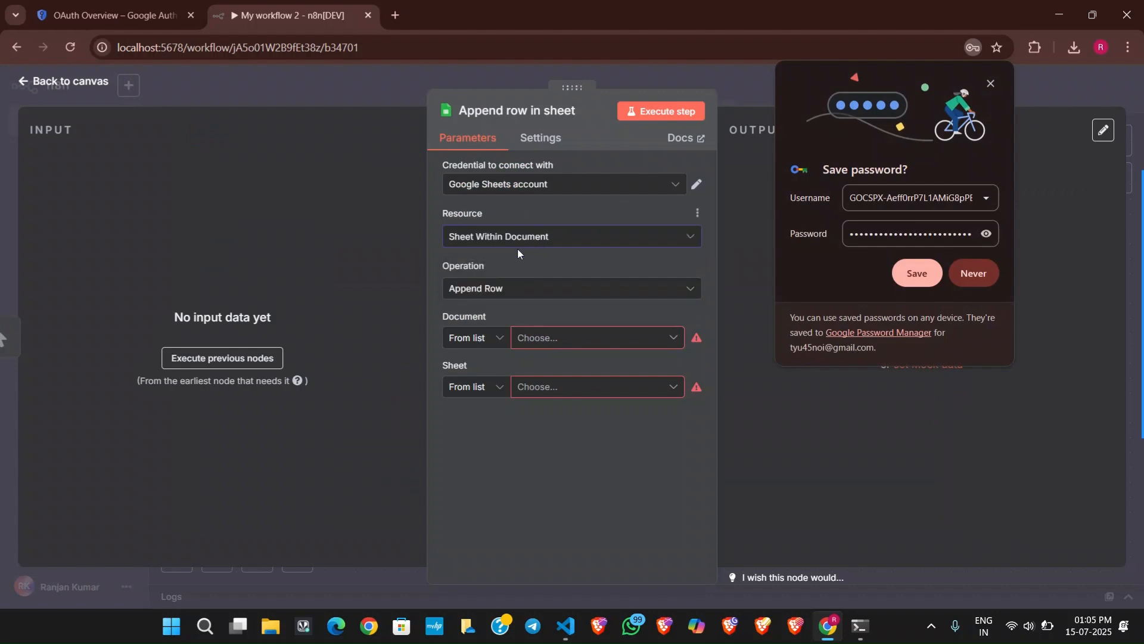
pyautogui.click(524, 291)
pyautogui.click(529, 293)
pyautogui.click(530, 339)
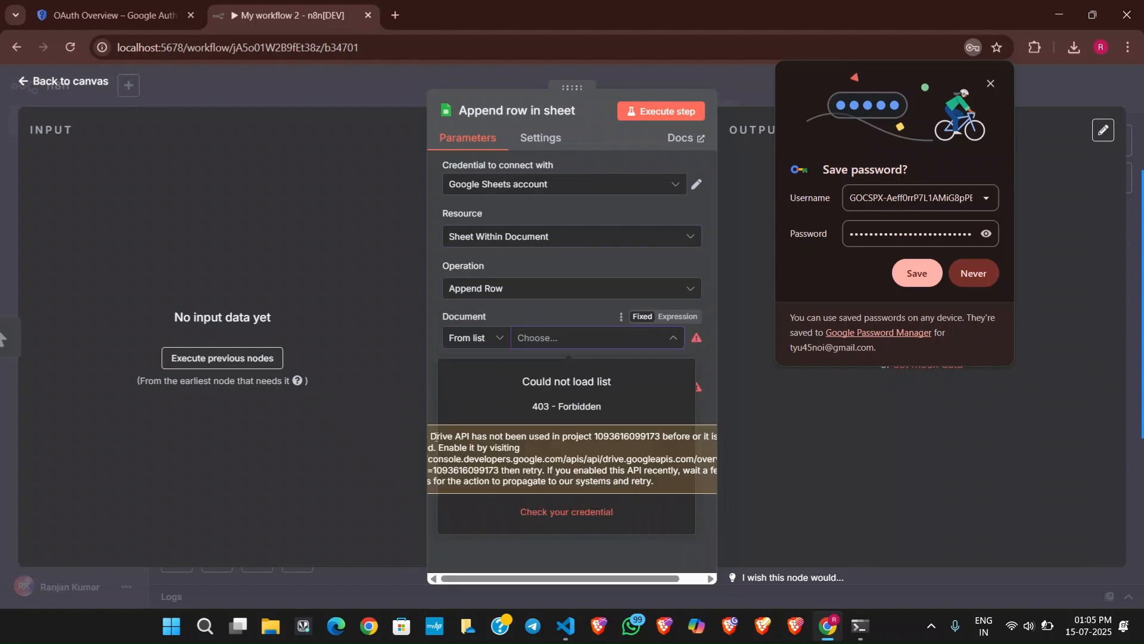
# Read the explanation under the Document list for why the documents cannot be loaded.
pyautogui.moveTo(428, 435); pyautogui.dragTo(433, 436)
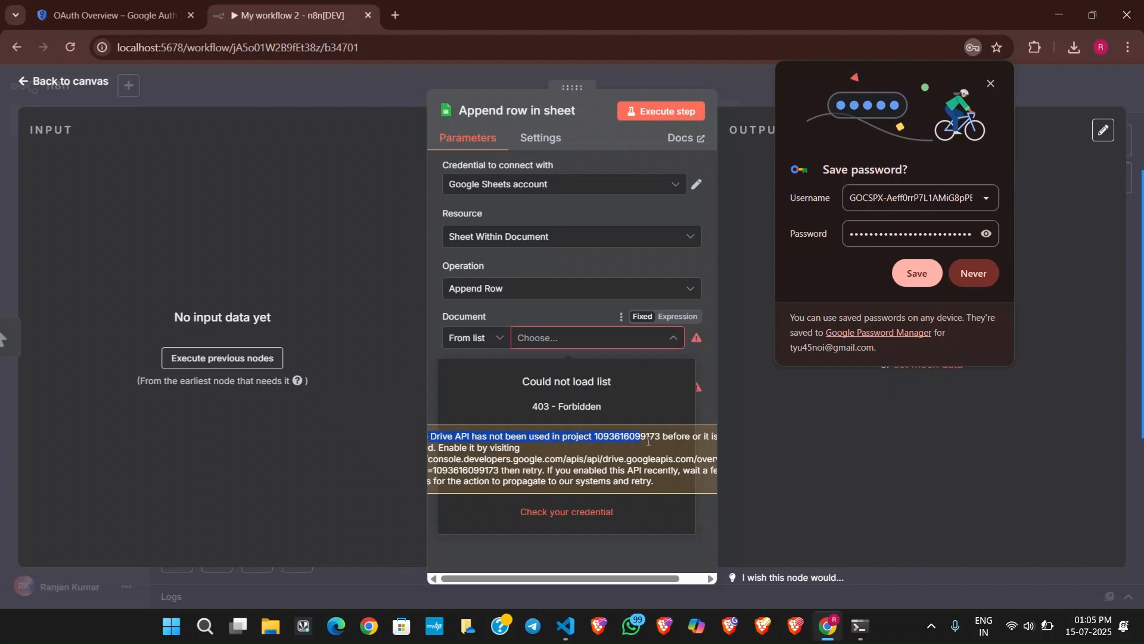
pyautogui.moveTo(648, 441); pyautogui.dragTo(655, 488)
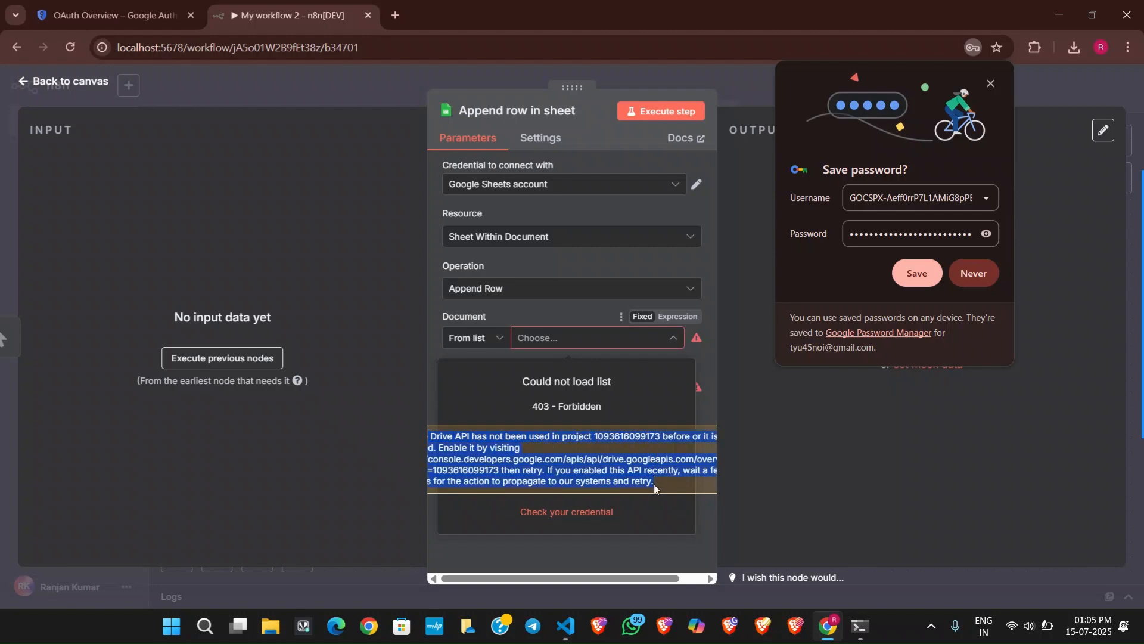
pyautogui.click(507, 459)
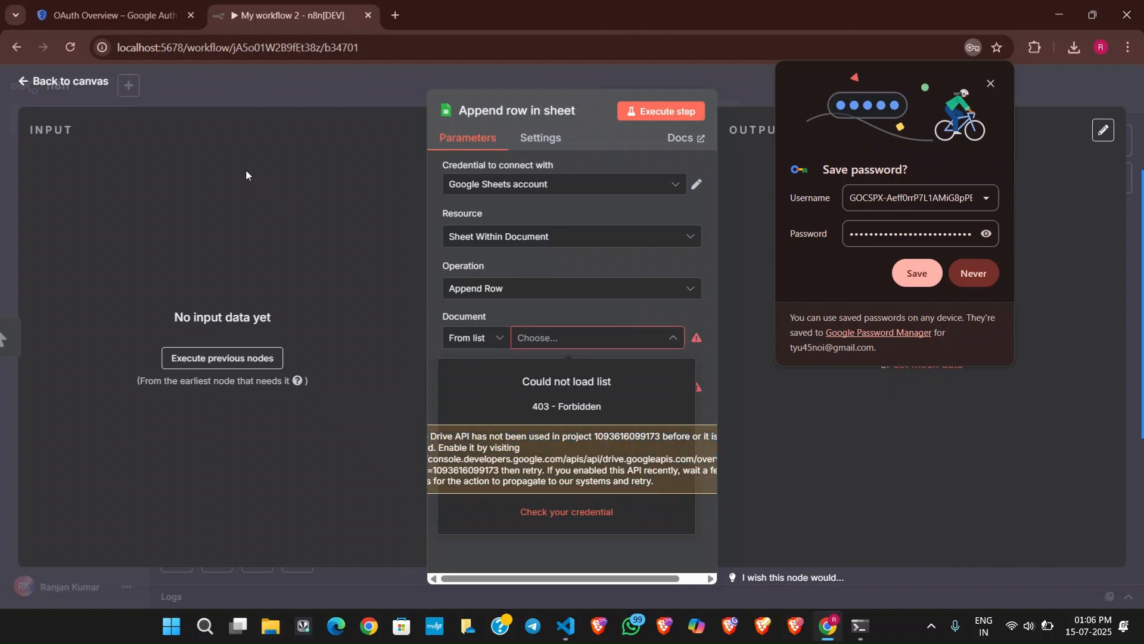
# Search the Google Cloud console for "drive" and enable the Google Drive API for My First Project.
pyautogui.click(140, 14)
pyautogui.moveTo(397, 84); pyautogui.dragTo(332, 91)
pyautogui.write('dr')
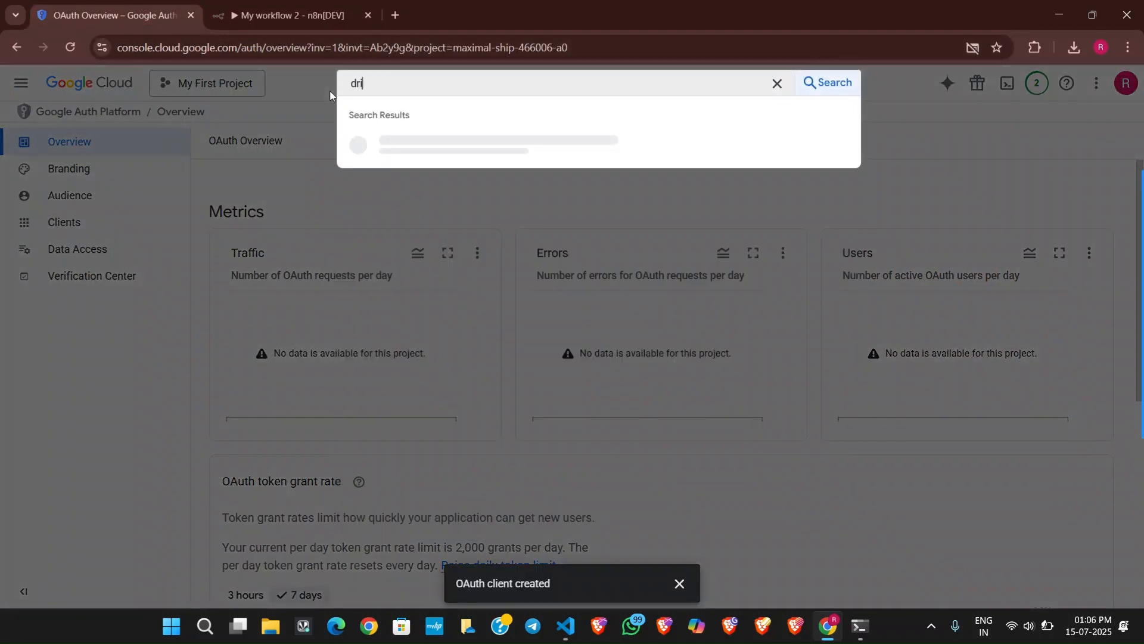
pyautogui.write('ive')
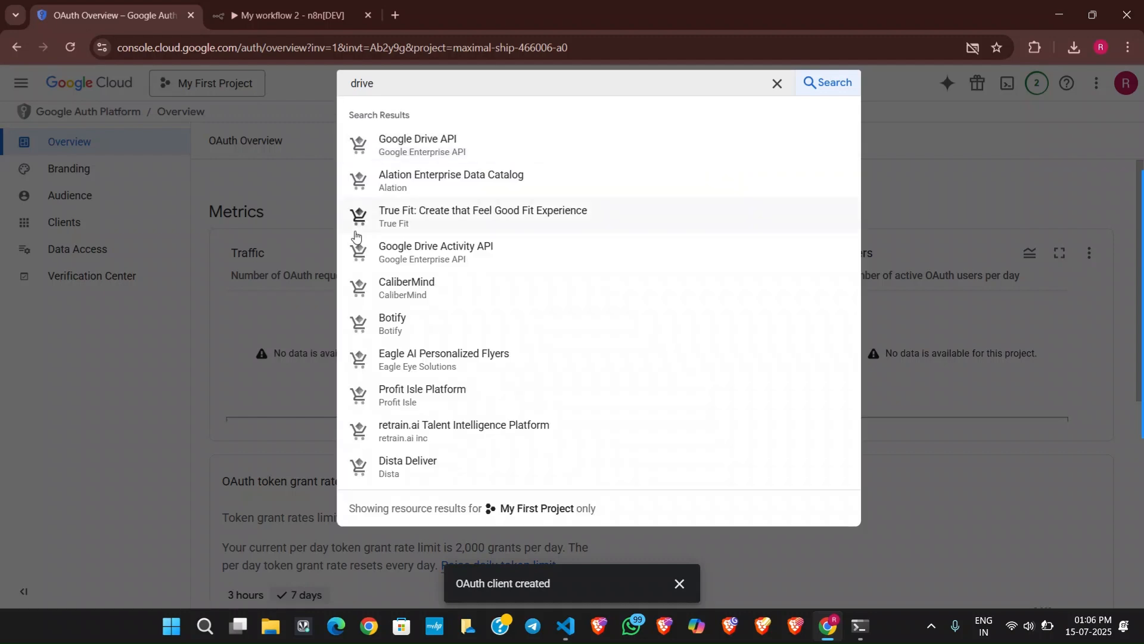
pyautogui.click(425, 137)
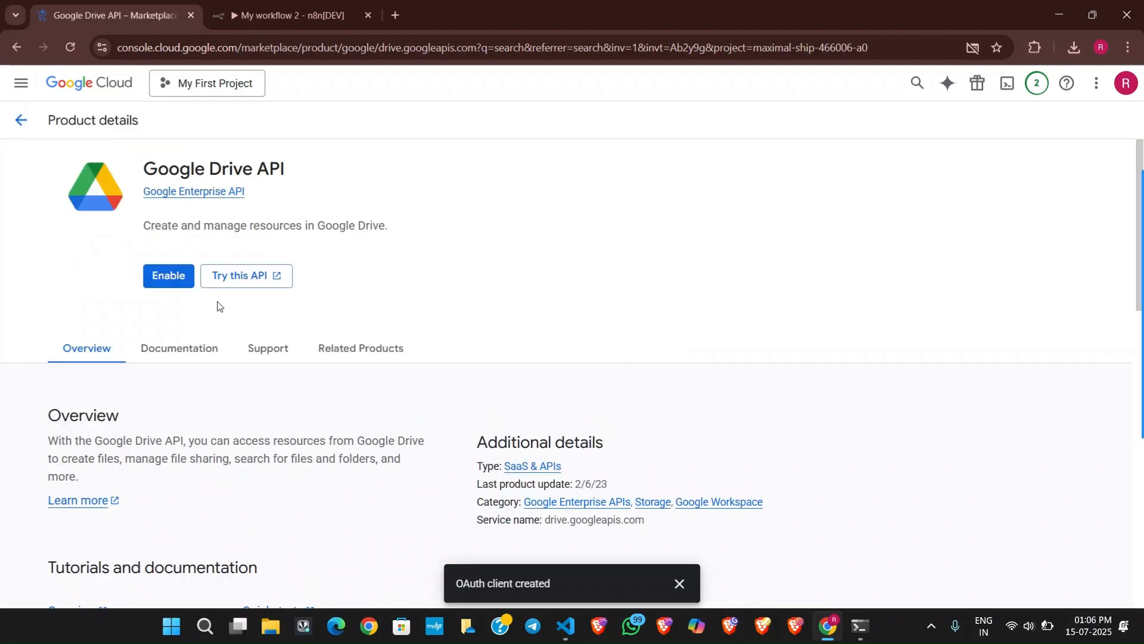
pyautogui.click(160, 284)
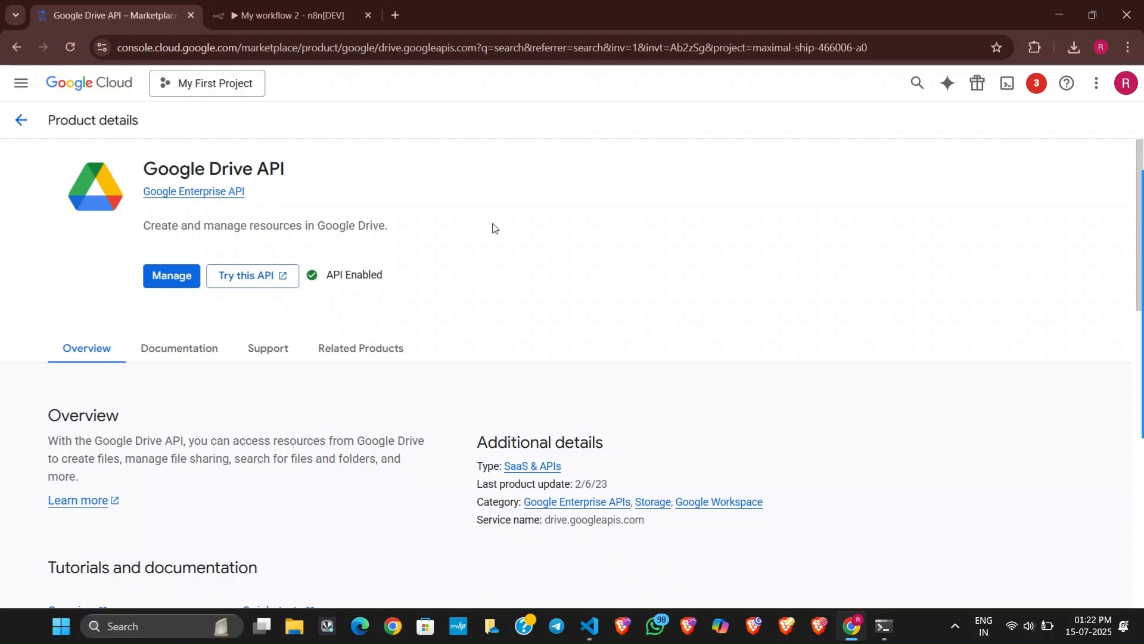
# Return to the n8n workflow and reload the Document list of the Append row in sheet node.
pyautogui.click(318, 5)
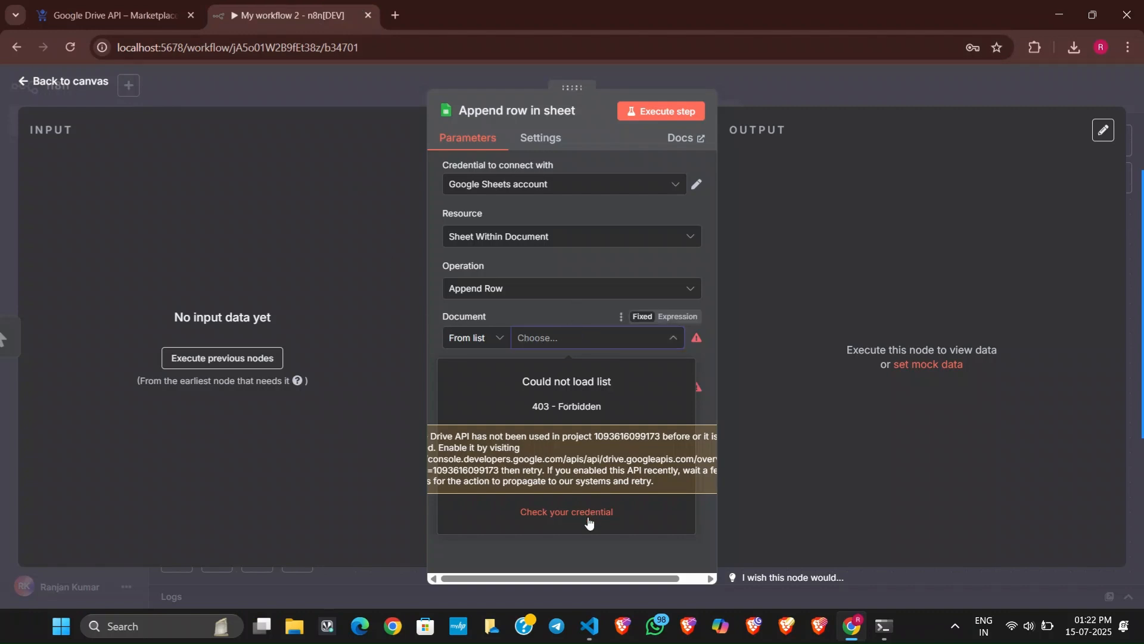
pyautogui.click(658, 544)
pyautogui.click(621, 343)
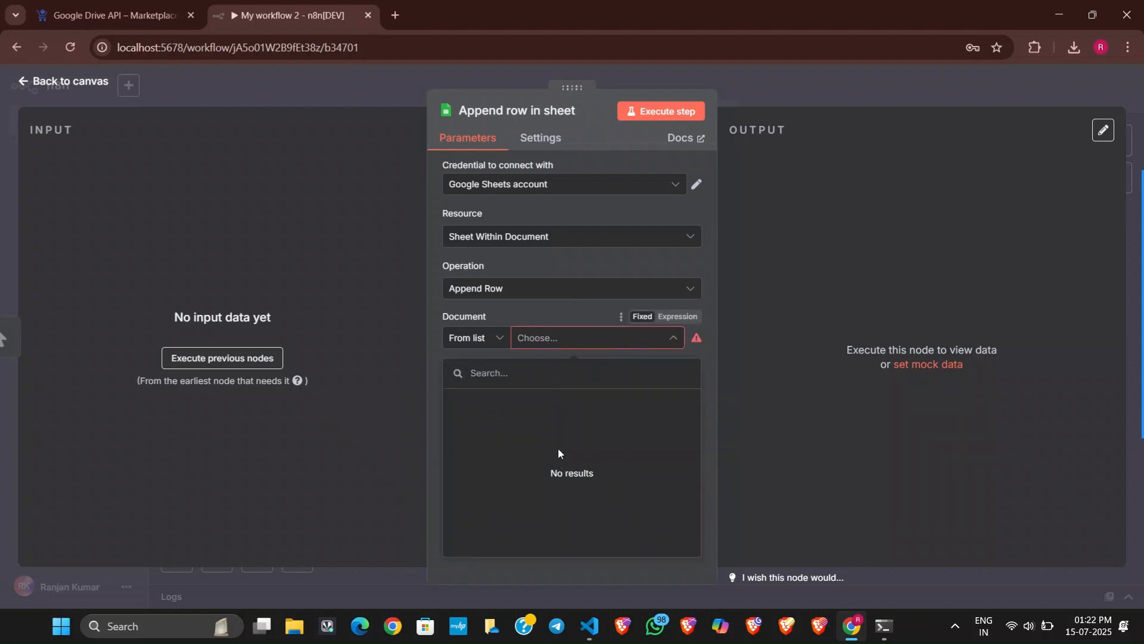
# Open Google Sheets in a new browser tab and create a blank spreadsheet.
pyautogui.click(395, 15)
pyautogui.click(1083, 89)
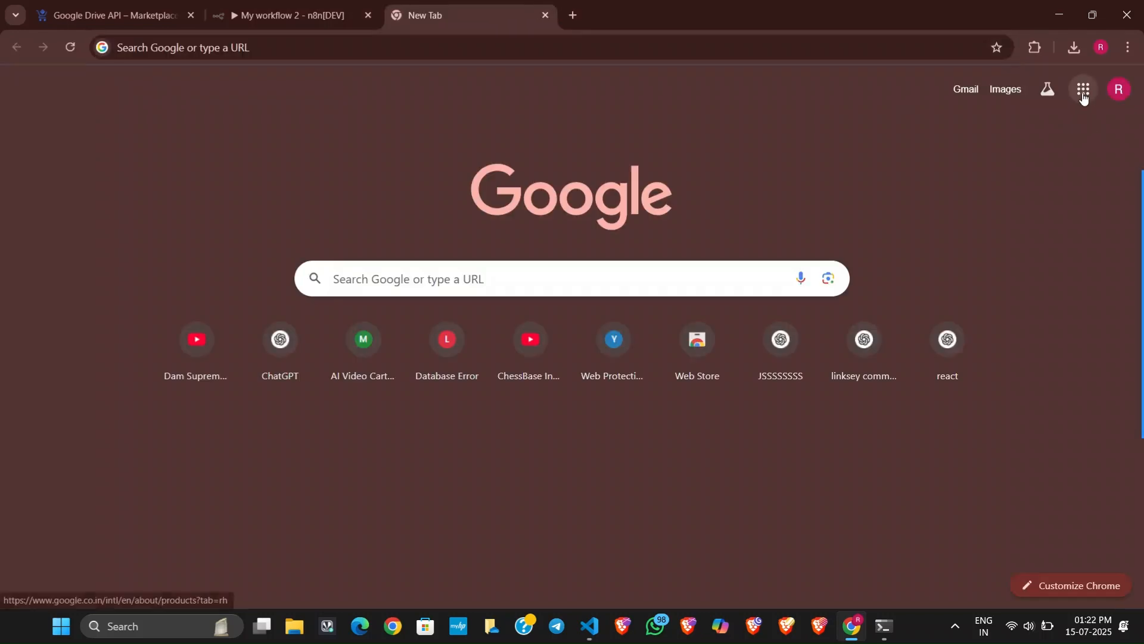
pyautogui.scroll(-1, 937, 352)
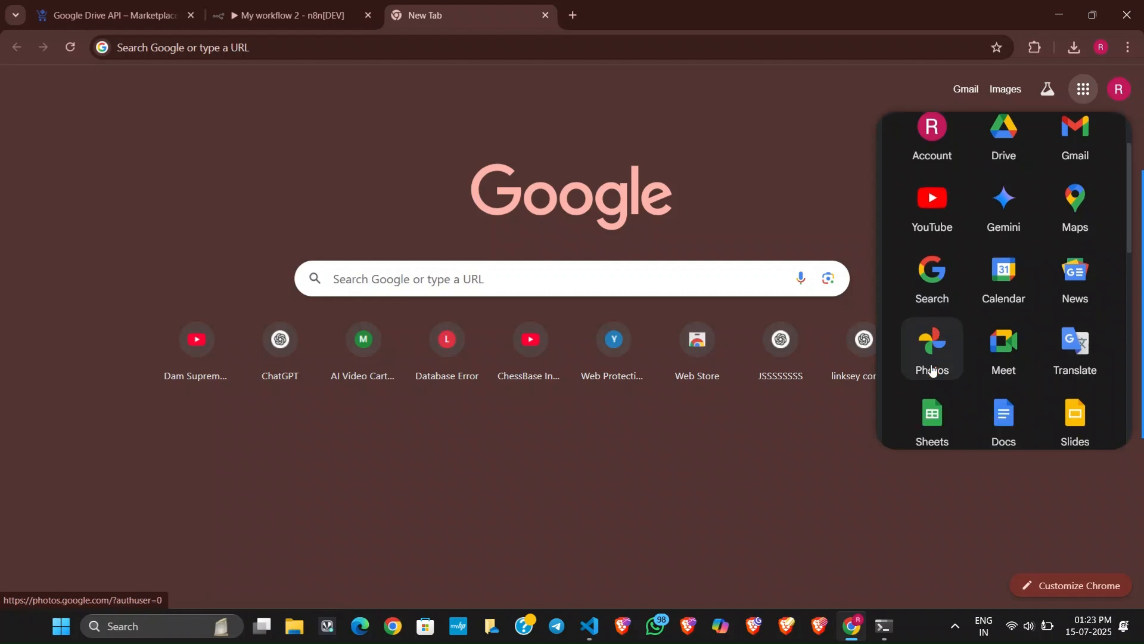
pyautogui.click(933, 370)
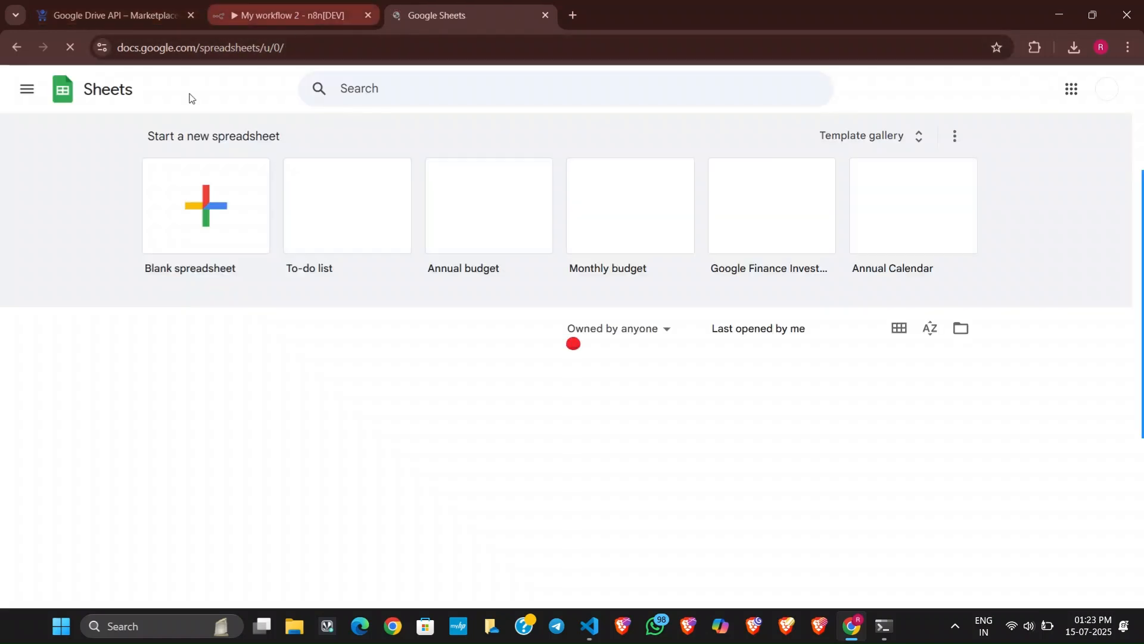
pyautogui.click(182, 203)
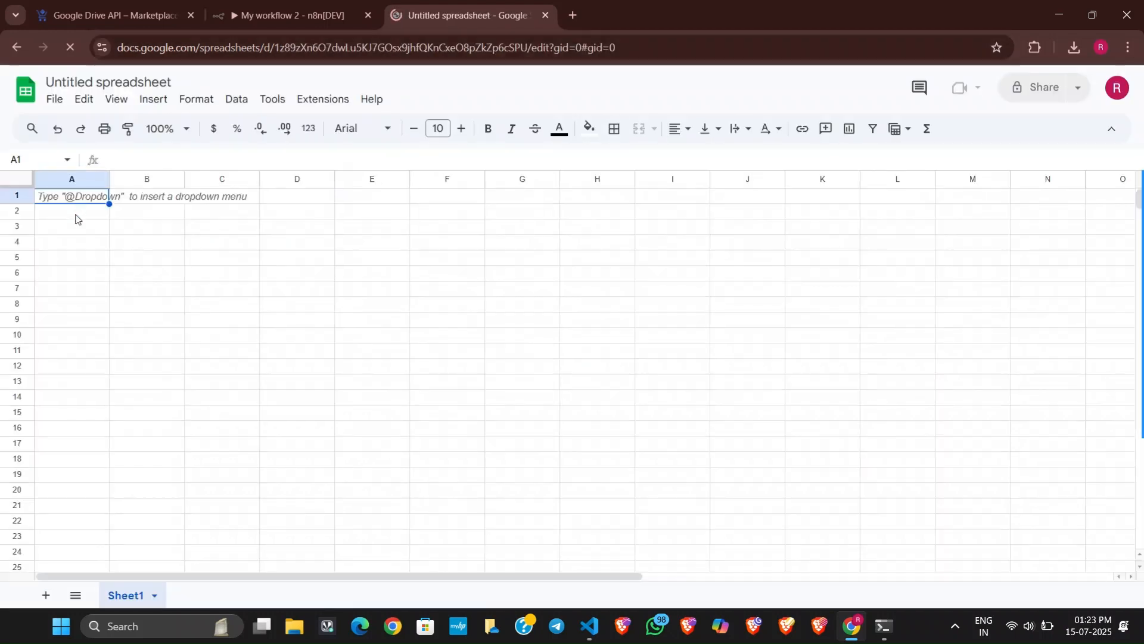
# Rename the untitled spreadsheet as n8n and select cell A1.
pyautogui.click(89, 82)
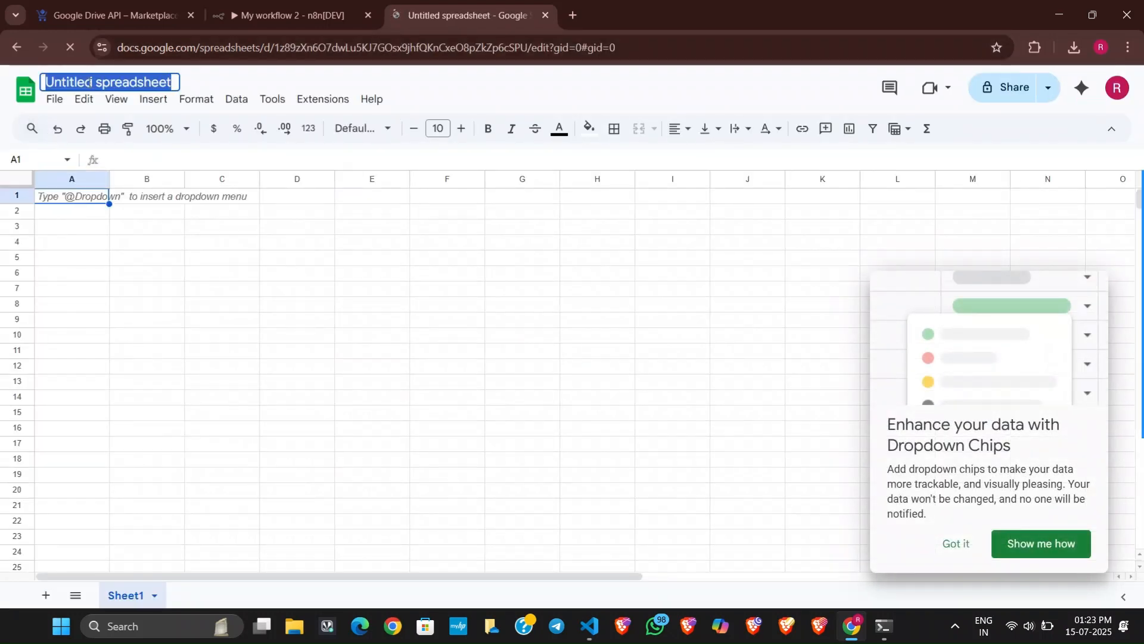
pyautogui.write('n8n')
pyautogui.press('Return')
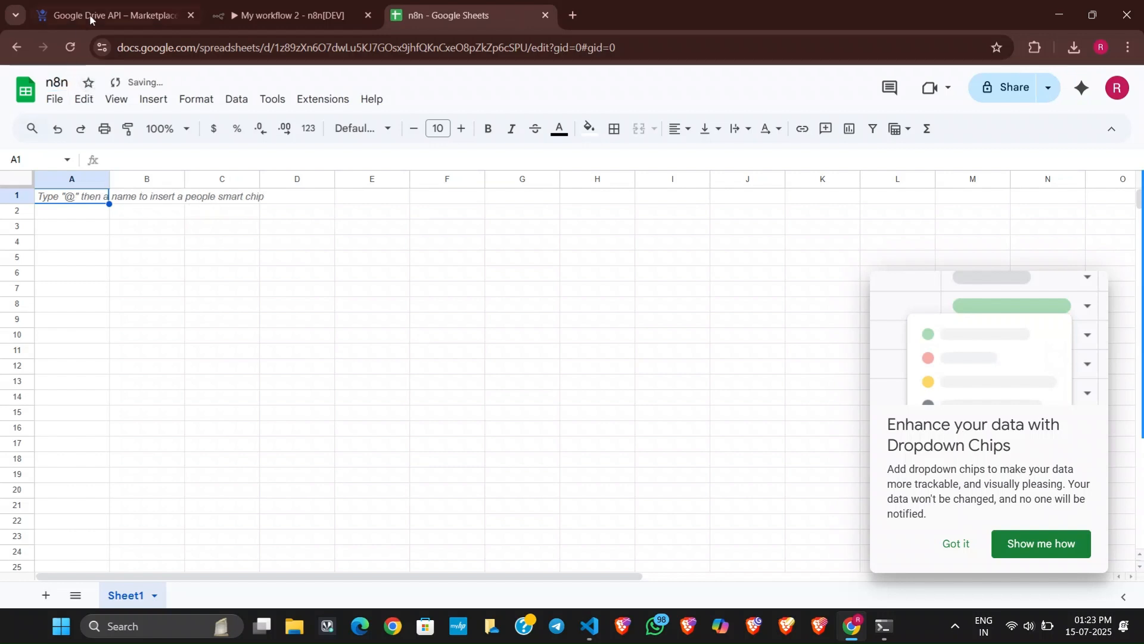
pyautogui.click(69, 202)
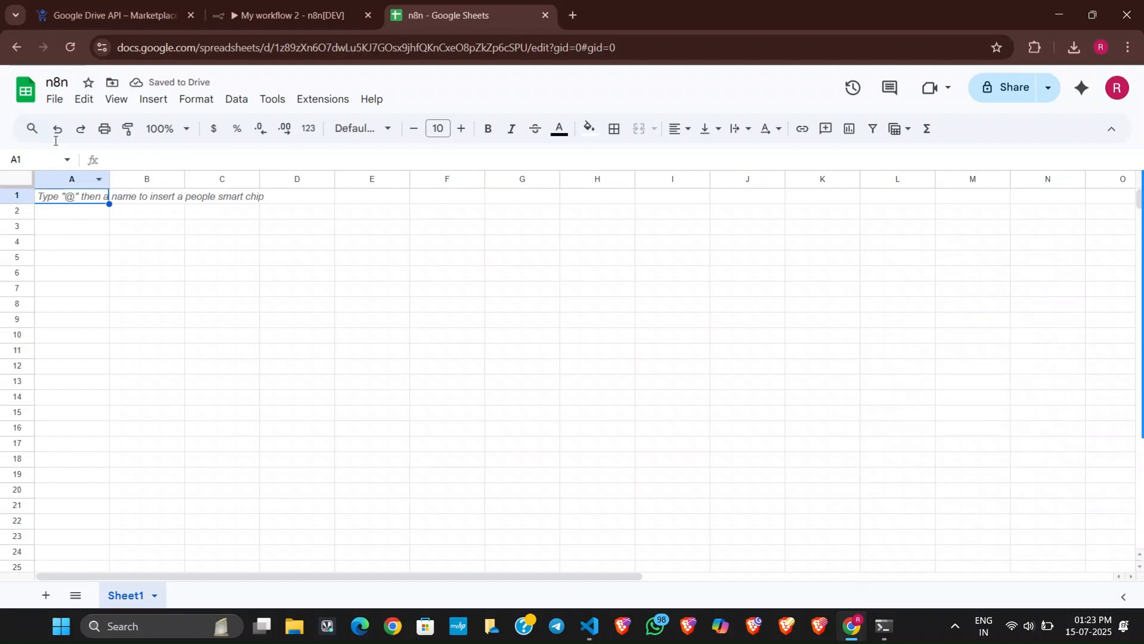
# Return to the n8n workflow and set the Append row in sheet node's document to n8n and its sheet to Sheet1.
pyautogui.click(251, 6)
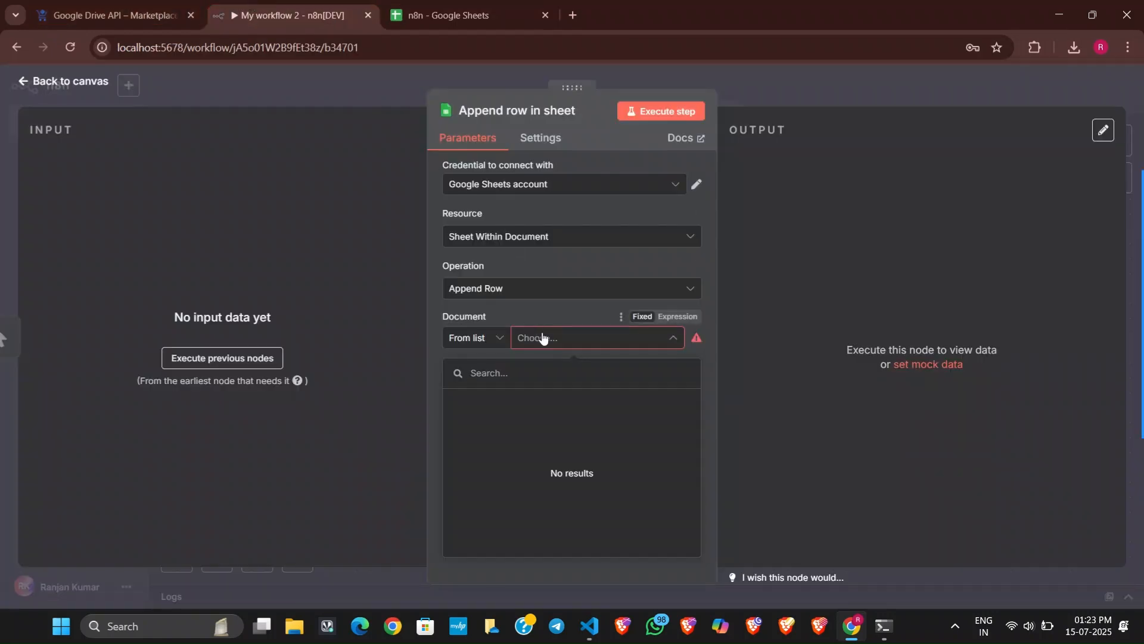
pyautogui.click(570, 311)
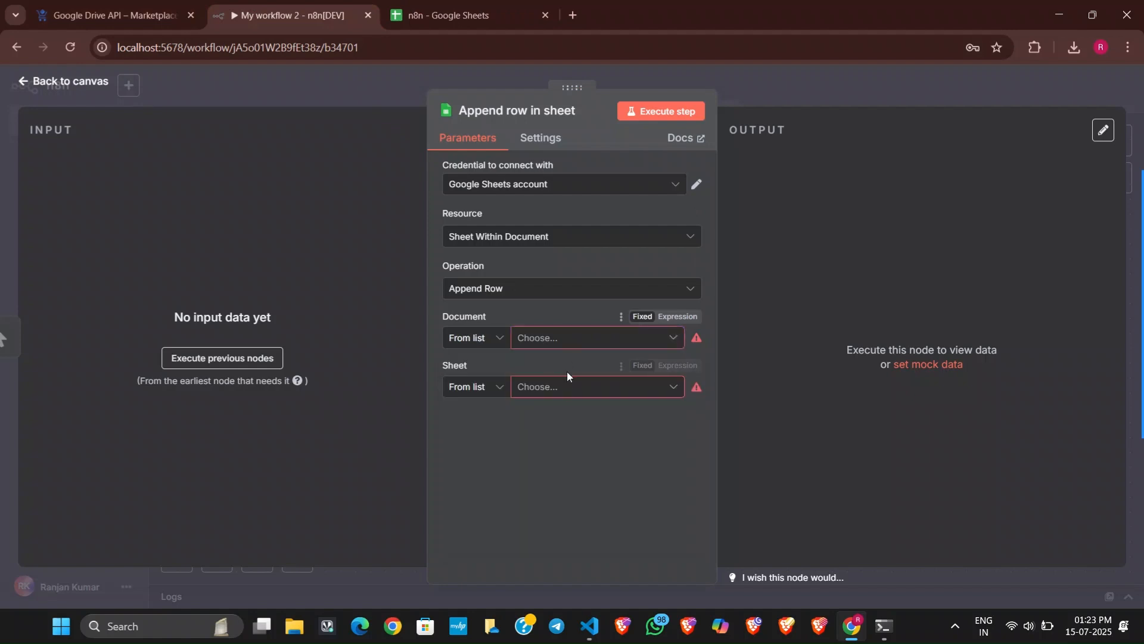
pyautogui.click(564, 337)
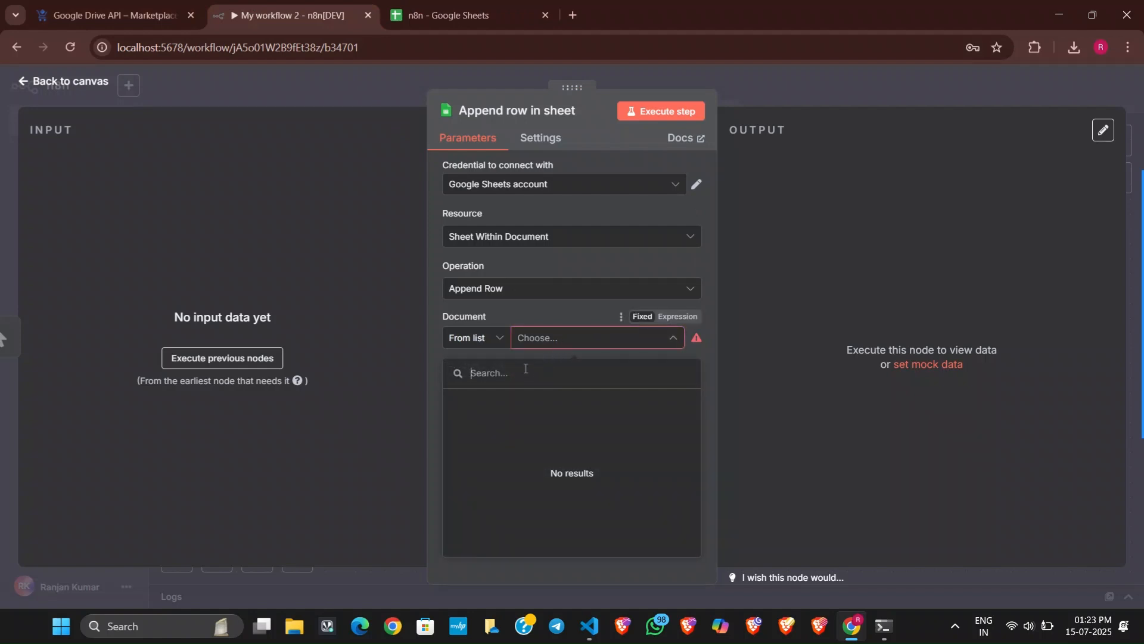
pyautogui.write('n8n')
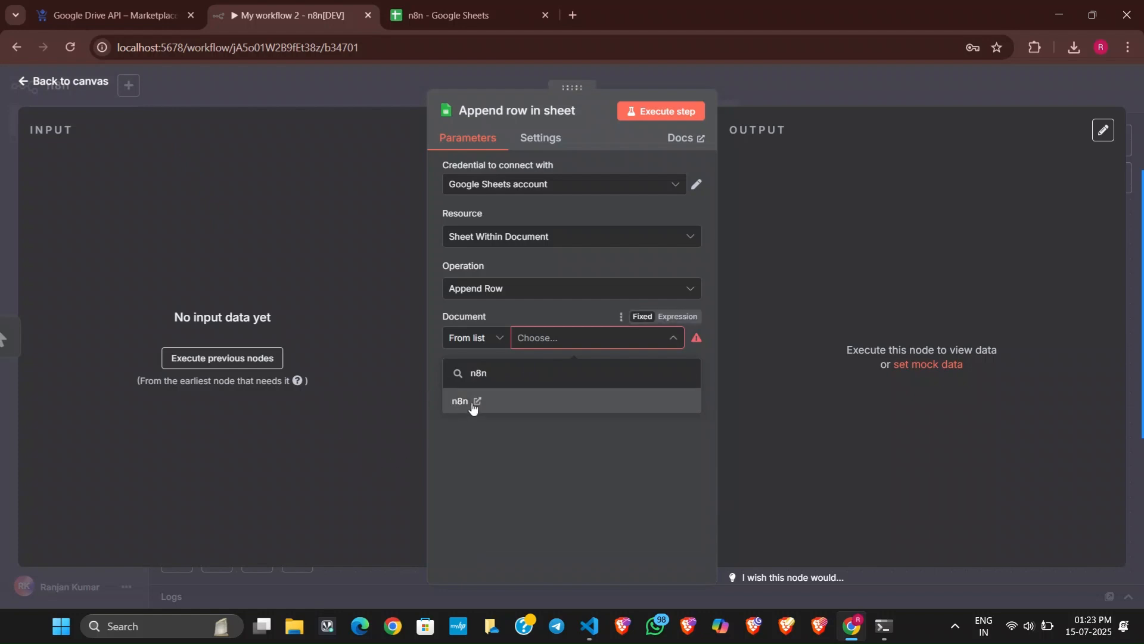
pyautogui.click(473, 407)
pyautogui.click(541, 388)
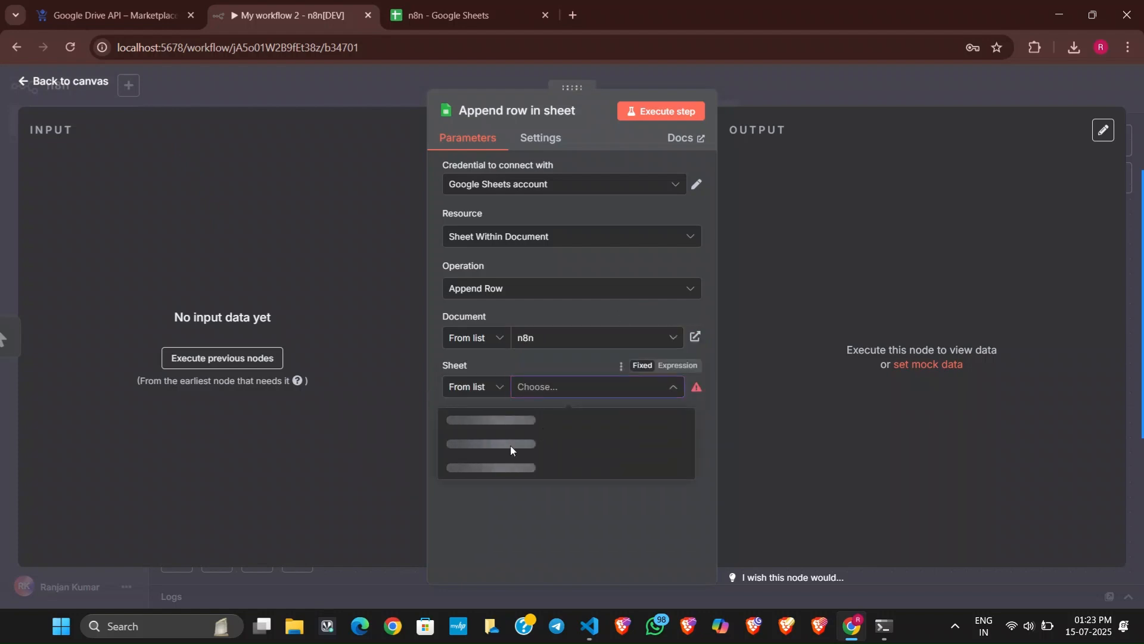
pyautogui.click(522, 422)
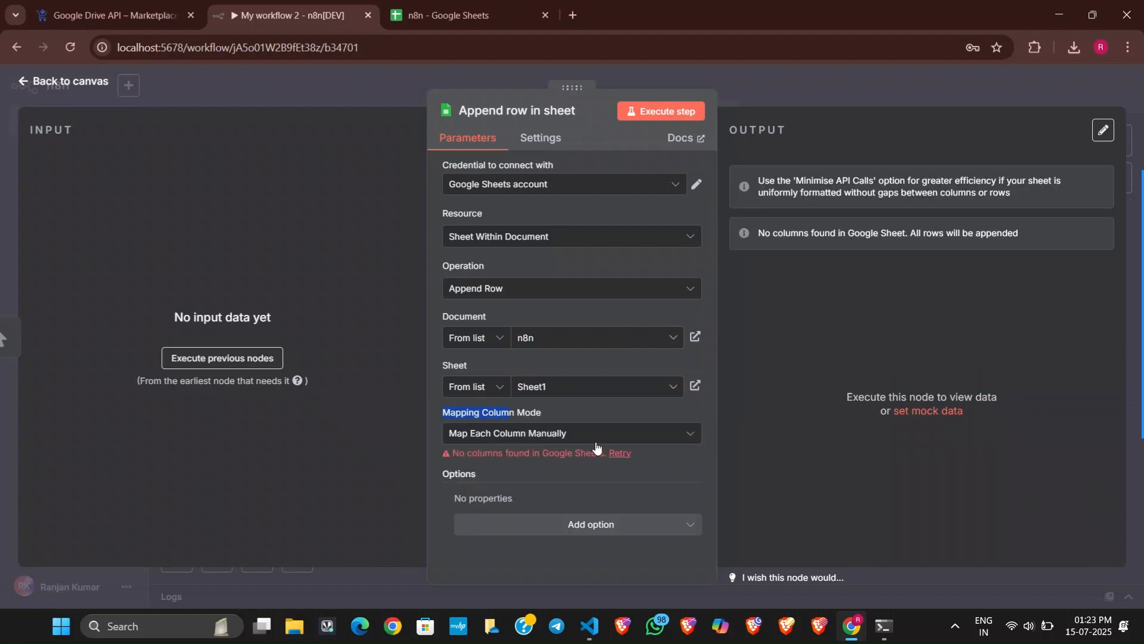
# In the n8n spreadsheet, enter the column headers a in cell A1 and b in cell B1.
pyautogui.click(452, 15)
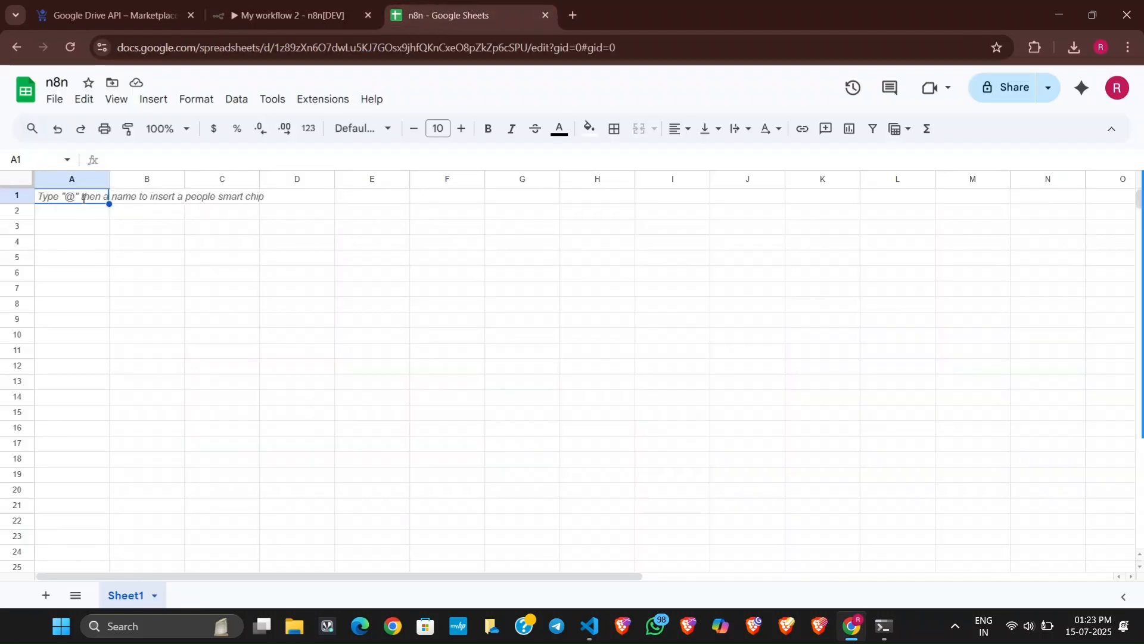
pyautogui.write('a')
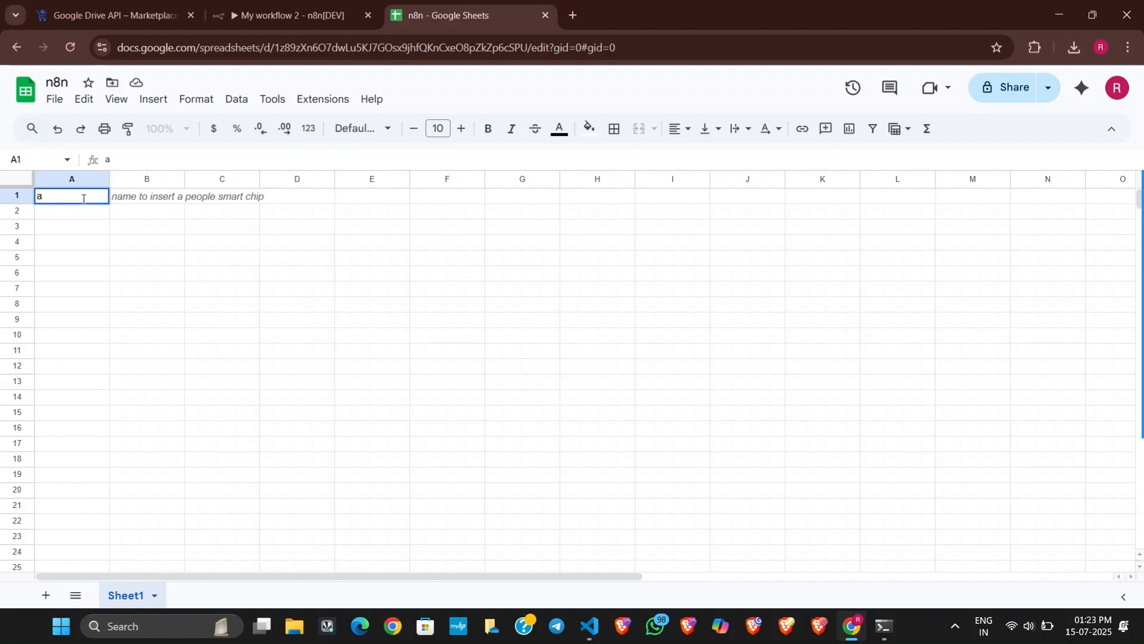
pyautogui.press('Tab')
pyautogui.write('b')
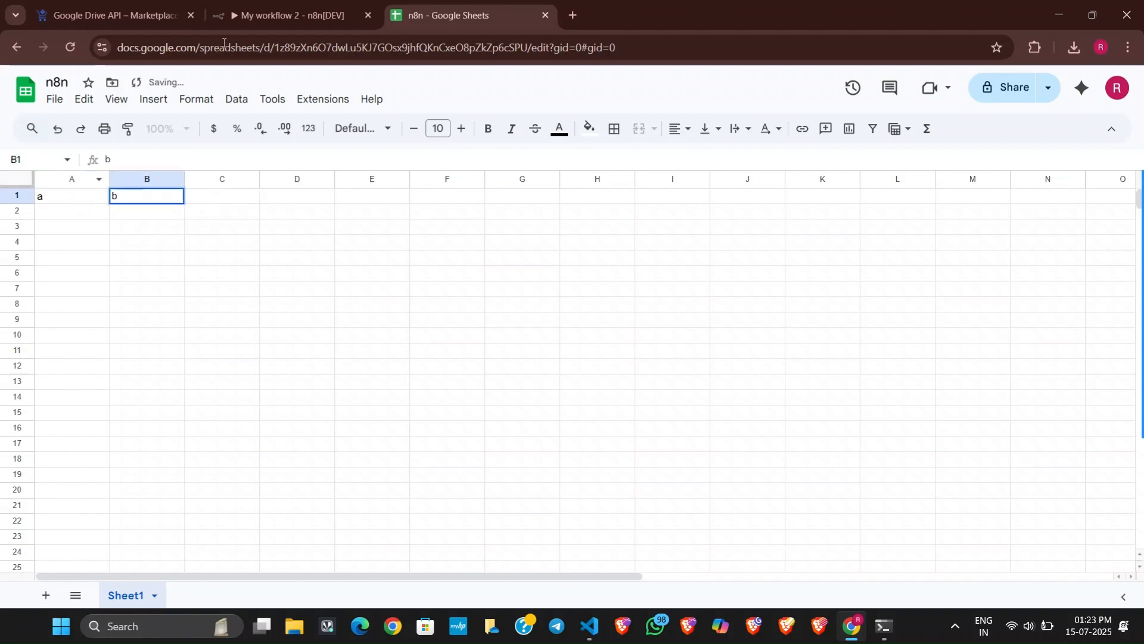
# Back in the n8n workflow, load the sheet's columns in the Append row in sheet node and close the node.
pyautogui.click(280, 15)
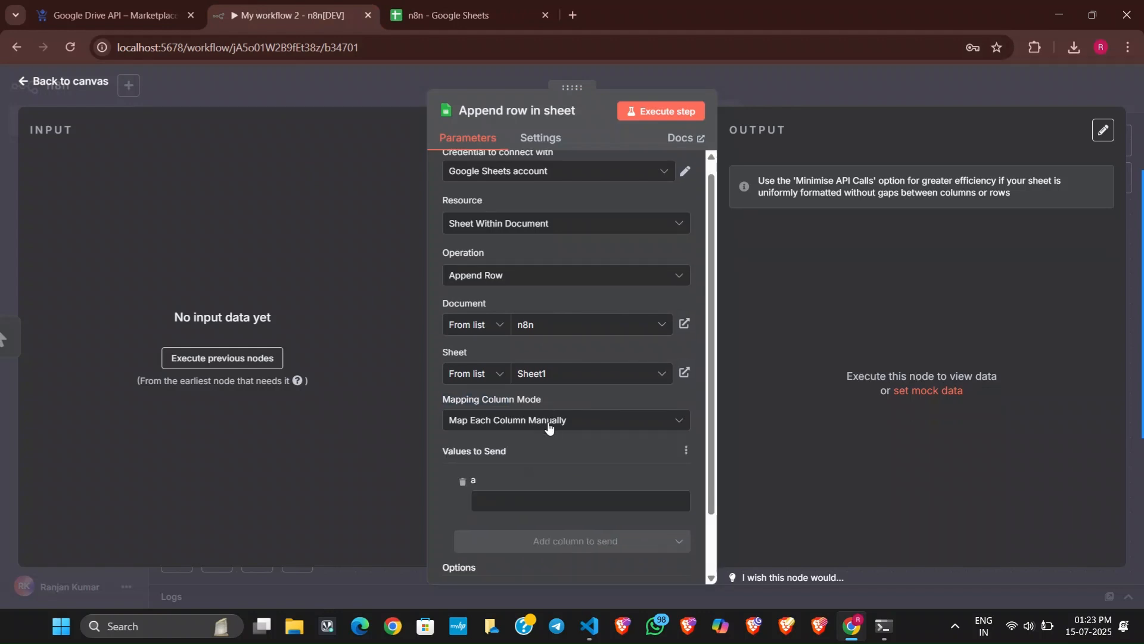
pyautogui.scroll(-2, 548, 426)
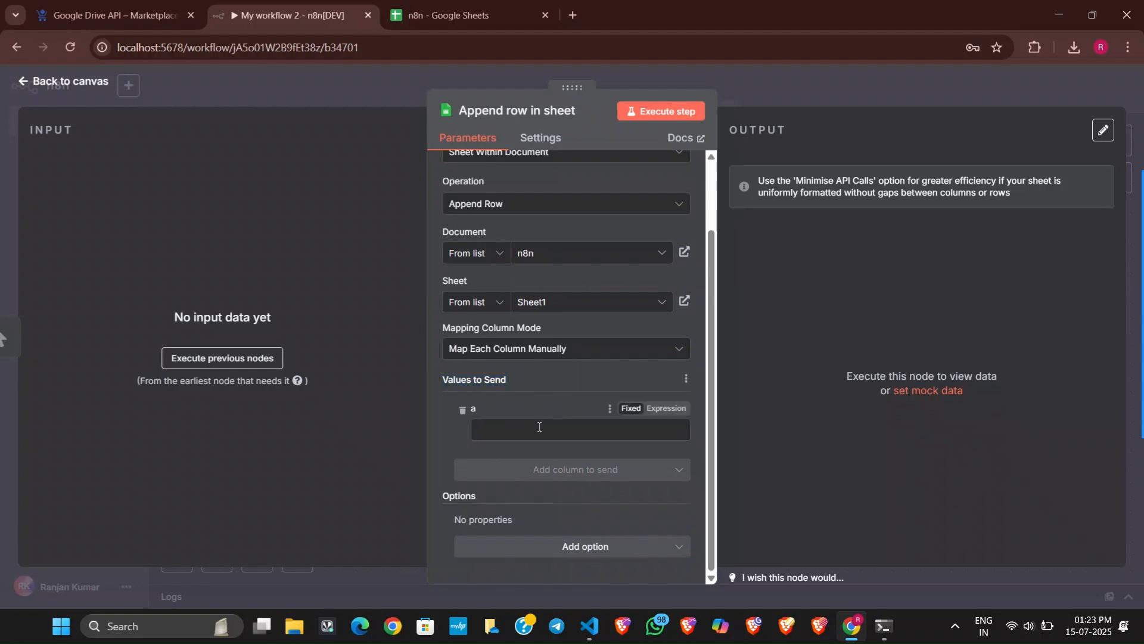
pyautogui.click(609, 429)
pyautogui.click(561, 398)
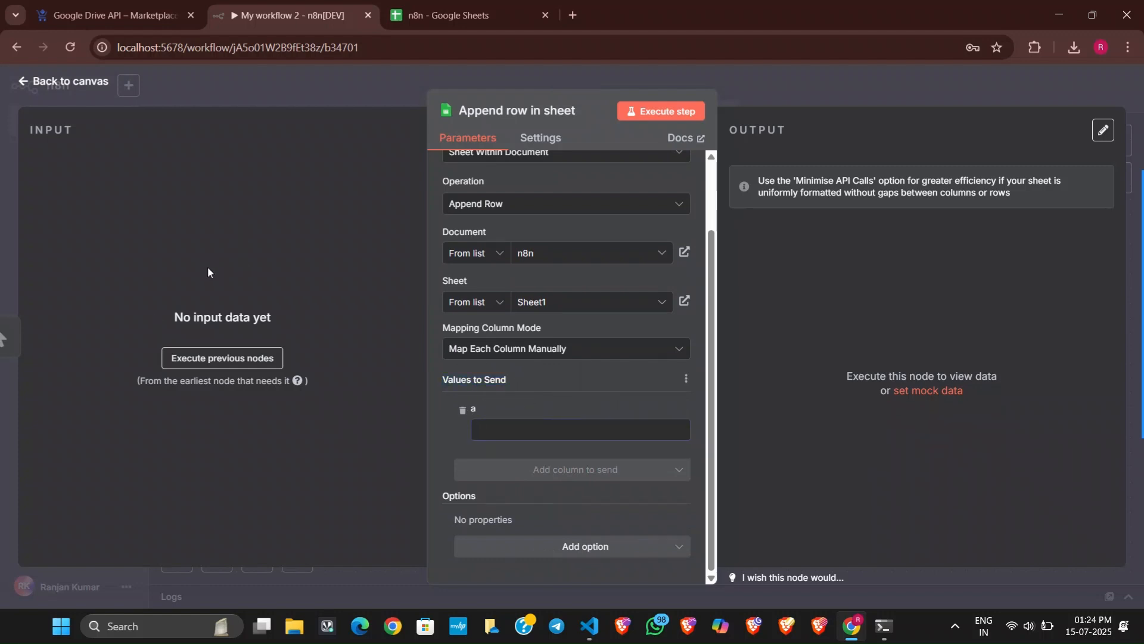
pyautogui.click(814, 102)
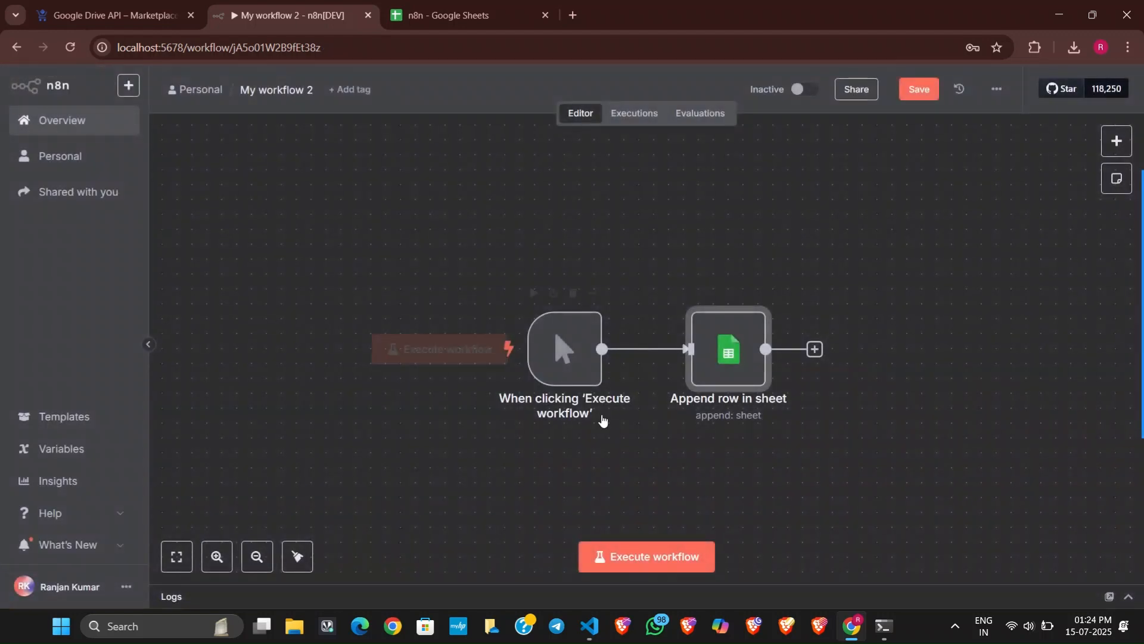
# Replace the manual 'Execute workflow' trigger with an On form submission trigger.
pyautogui.click(573, 294)
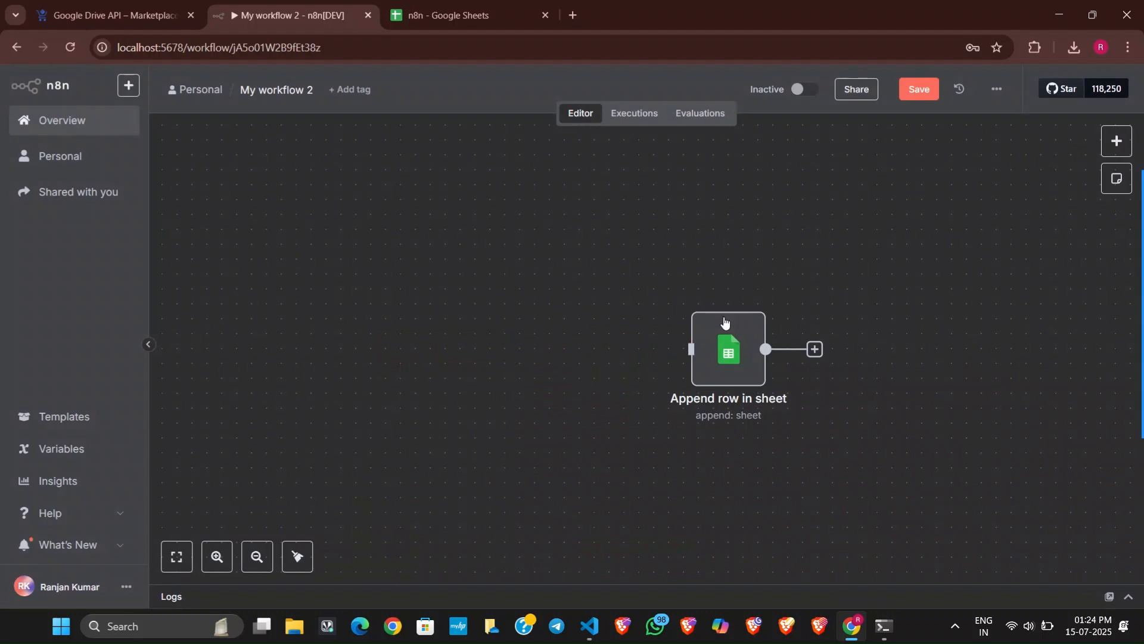
pyautogui.click(1102, 146)
pyautogui.scroll(-1, 982, 238)
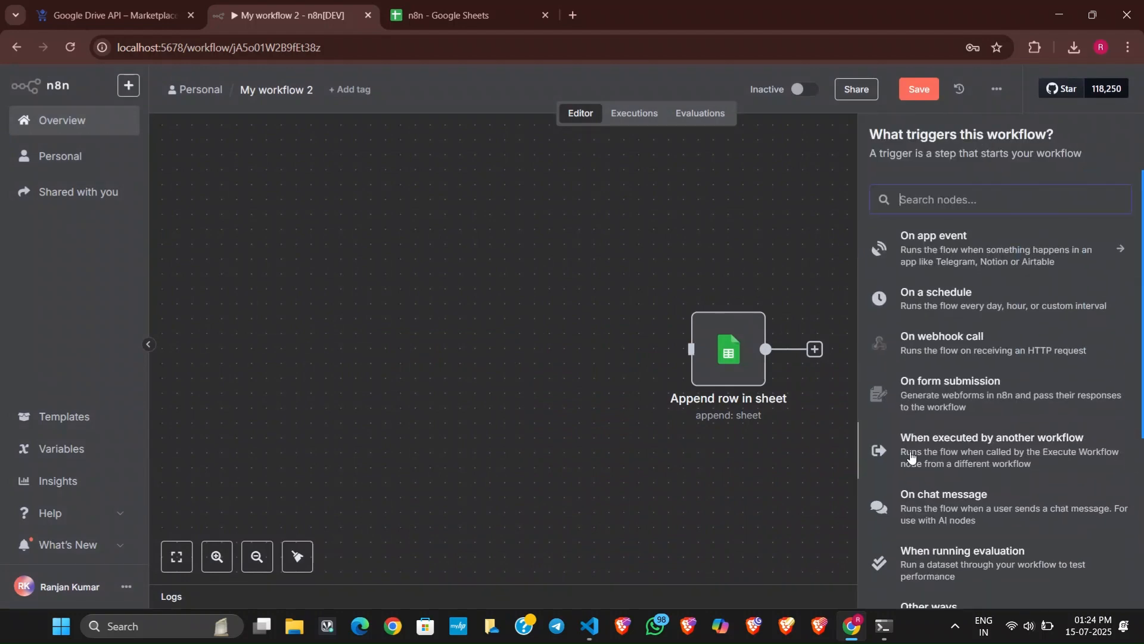
pyautogui.click(945, 384)
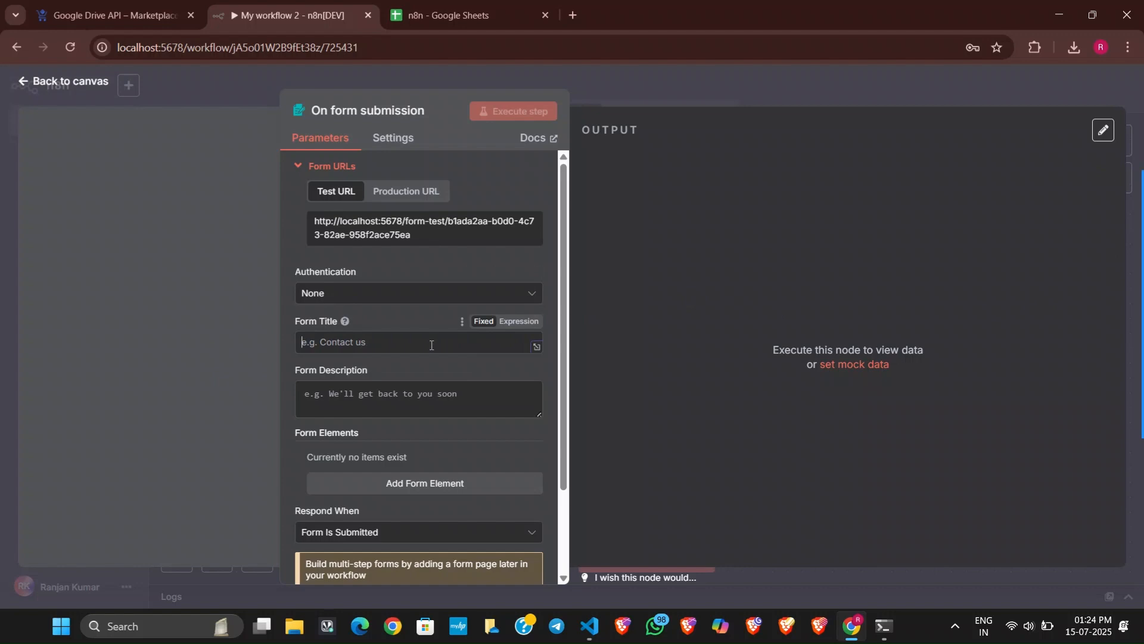
# Set both the form title and the form description of the On form submission trigger to "any".
pyautogui.write('any')
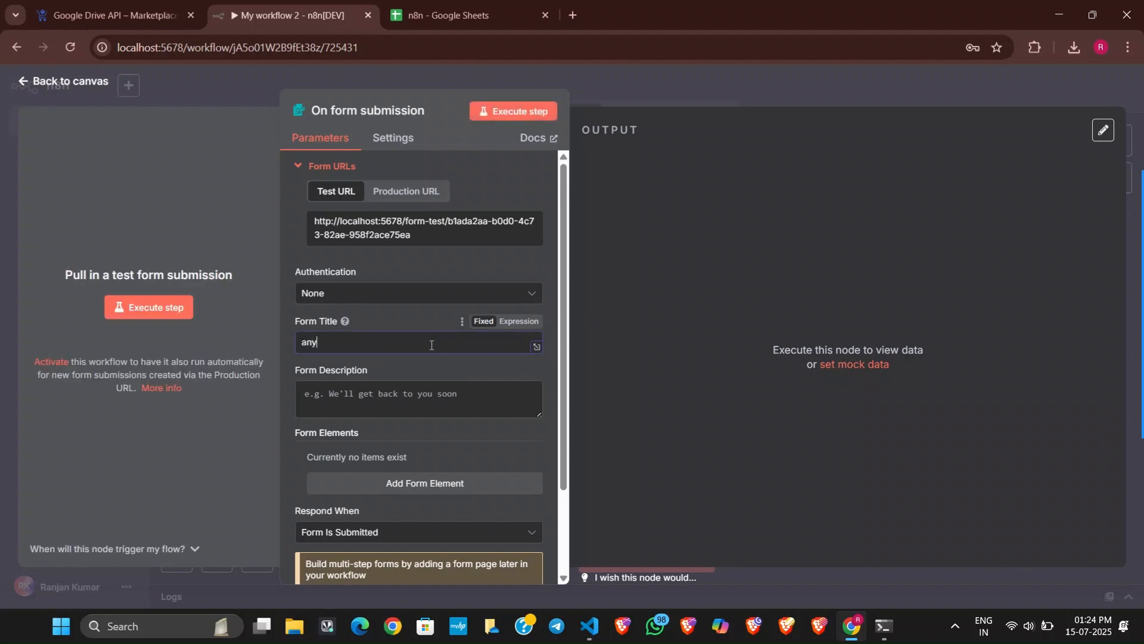
pyautogui.click(373, 401)
pyautogui.write('any')
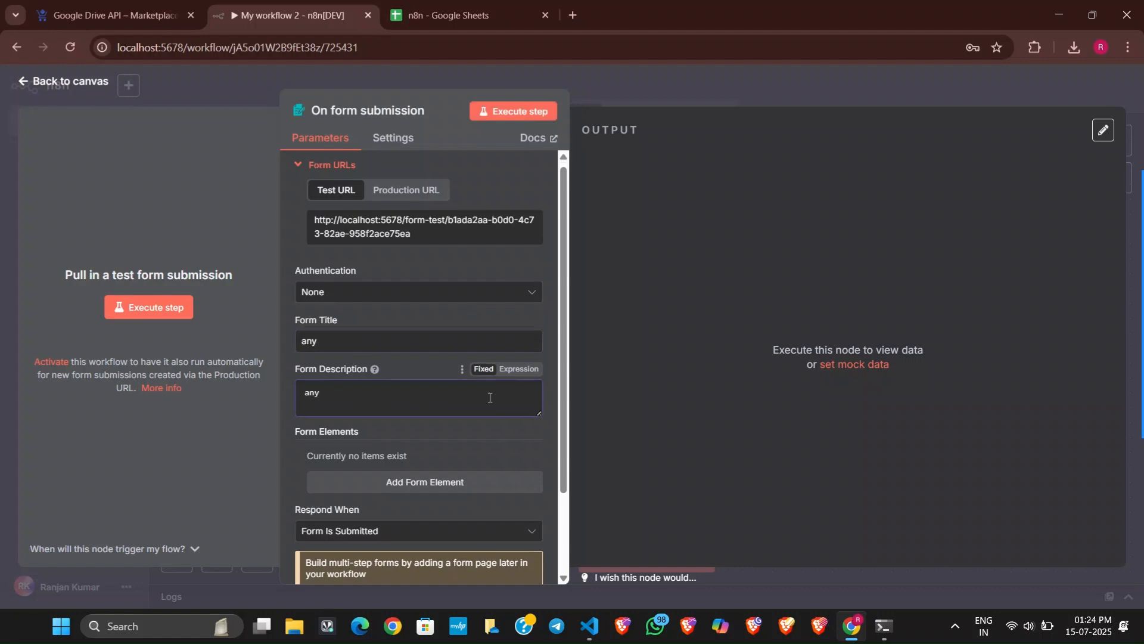
# Add a Text form element with field name "a" and placeholder "p", then return to the canvas.
pyautogui.scroll(-2, 466, 391)
pyautogui.click(453, 387)
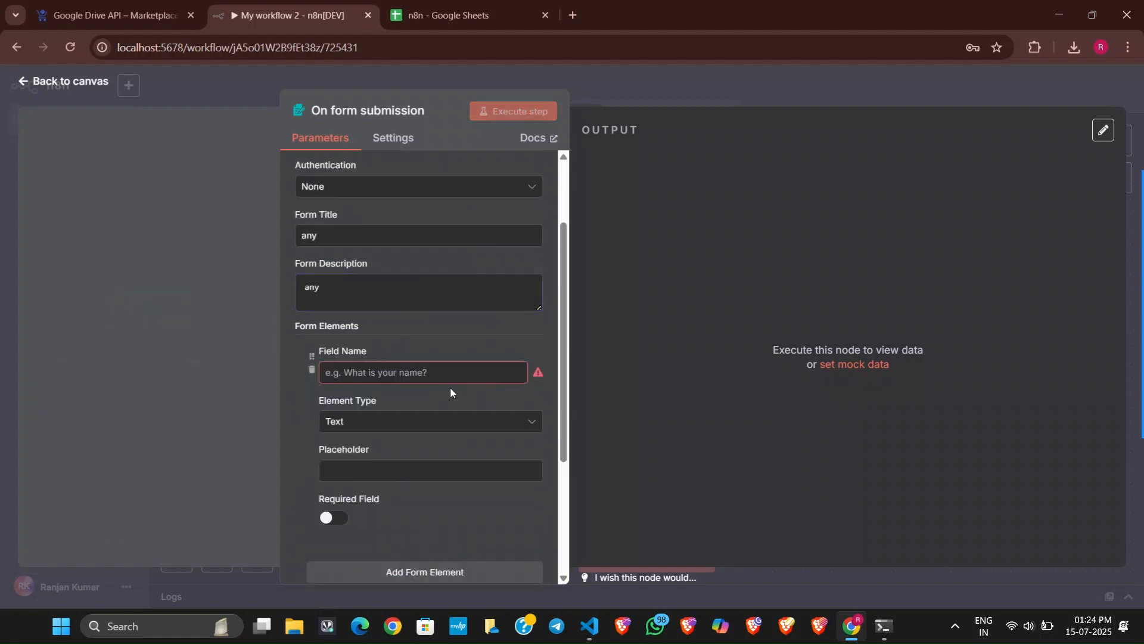
pyautogui.click(394, 373)
pyautogui.write('a')
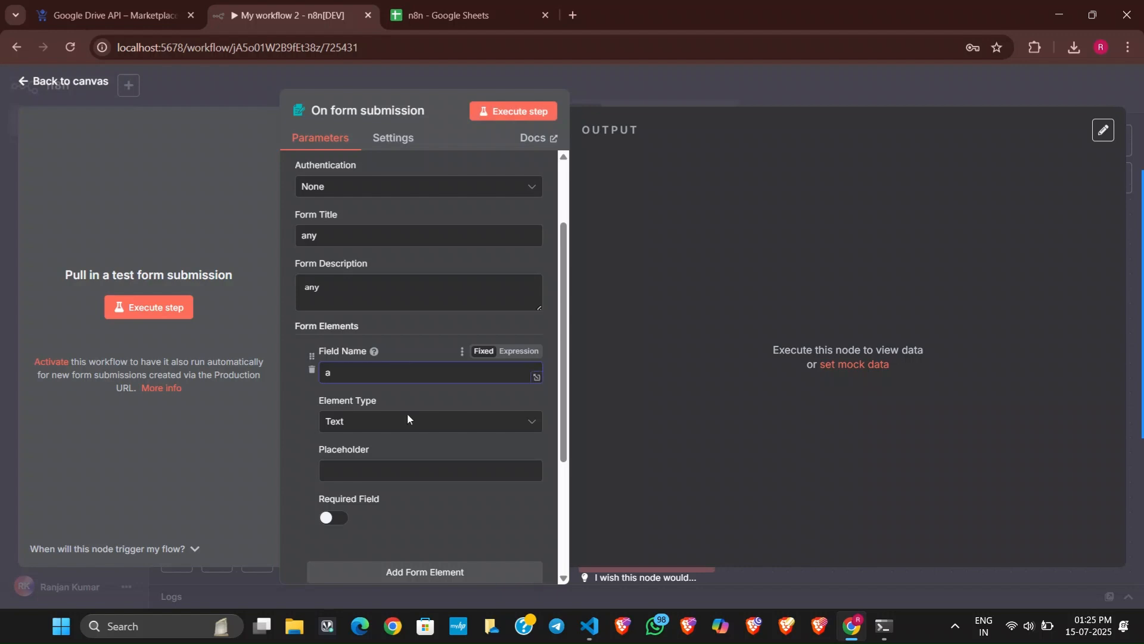
pyautogui.click(412, 426)
pyautogui.click(412, 426)
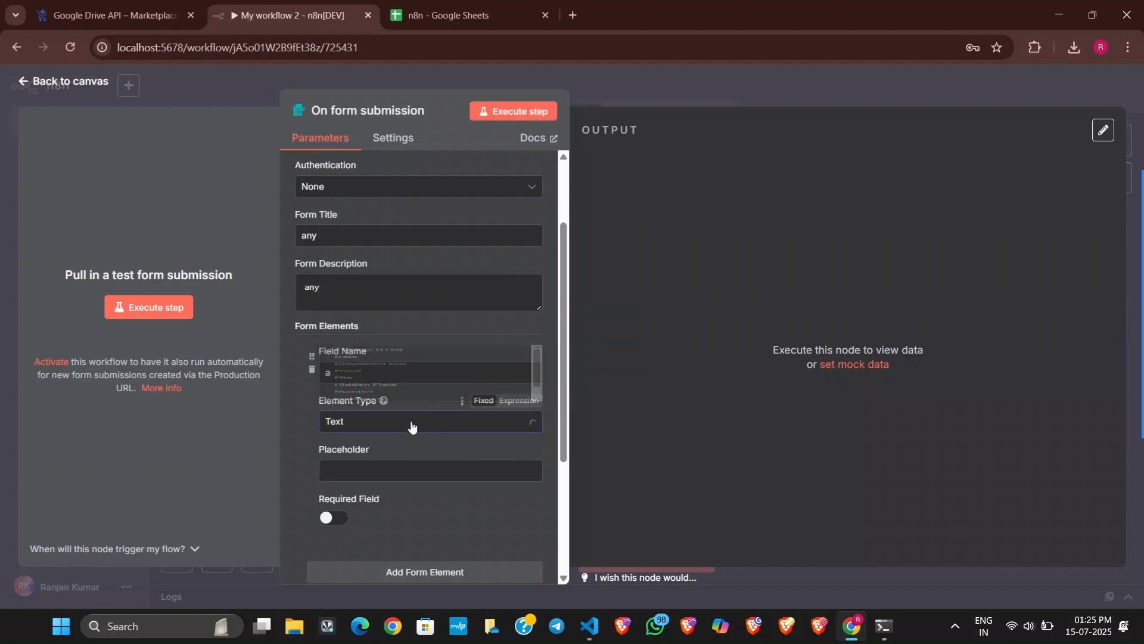
pyautogui.click(419, 472)
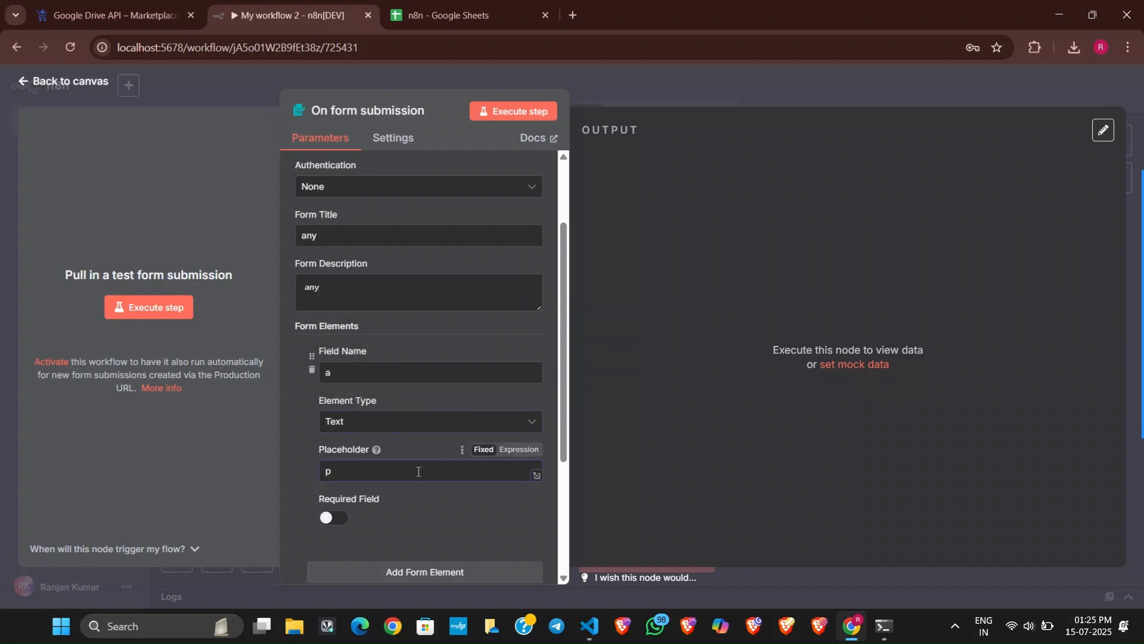
pyautogui.write('p')
pyautogui.scroll(-3, 405, 417)
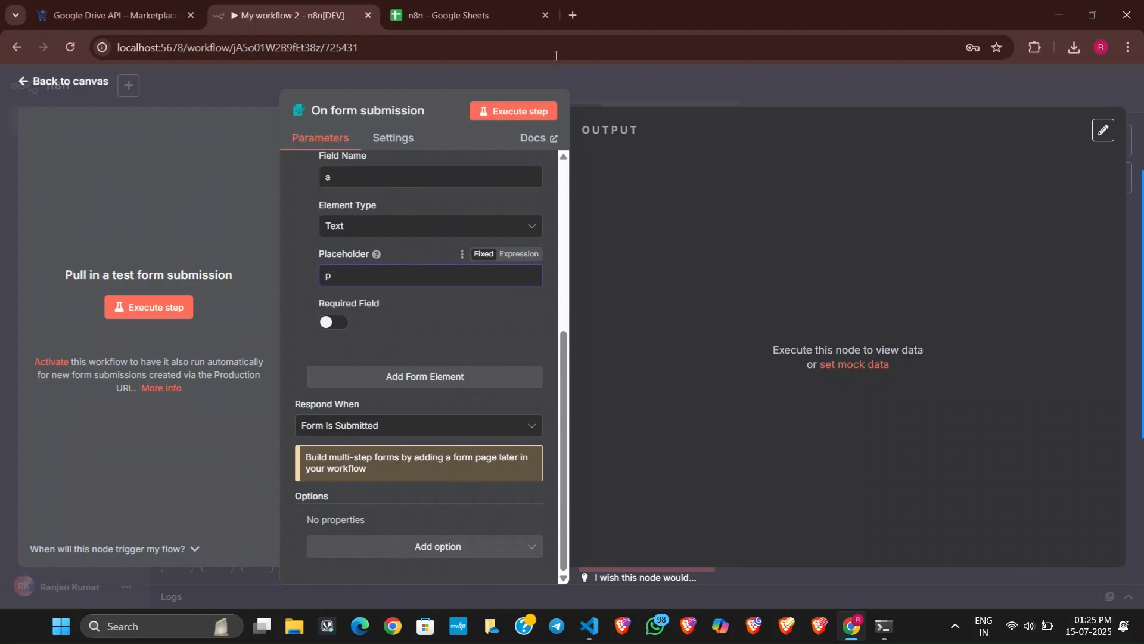
pyautogui.click(569, 87)
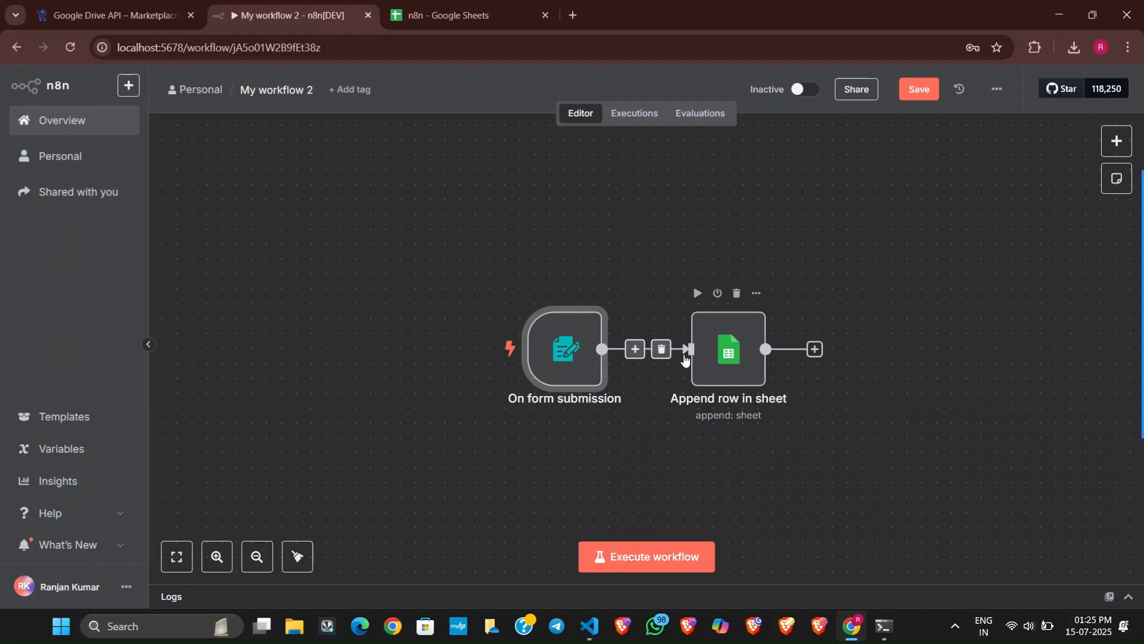
# Execute the previous nodes from the Append row in sheet node and submit the test form with "kk" in field a.
pyautogui.click(730, 364)
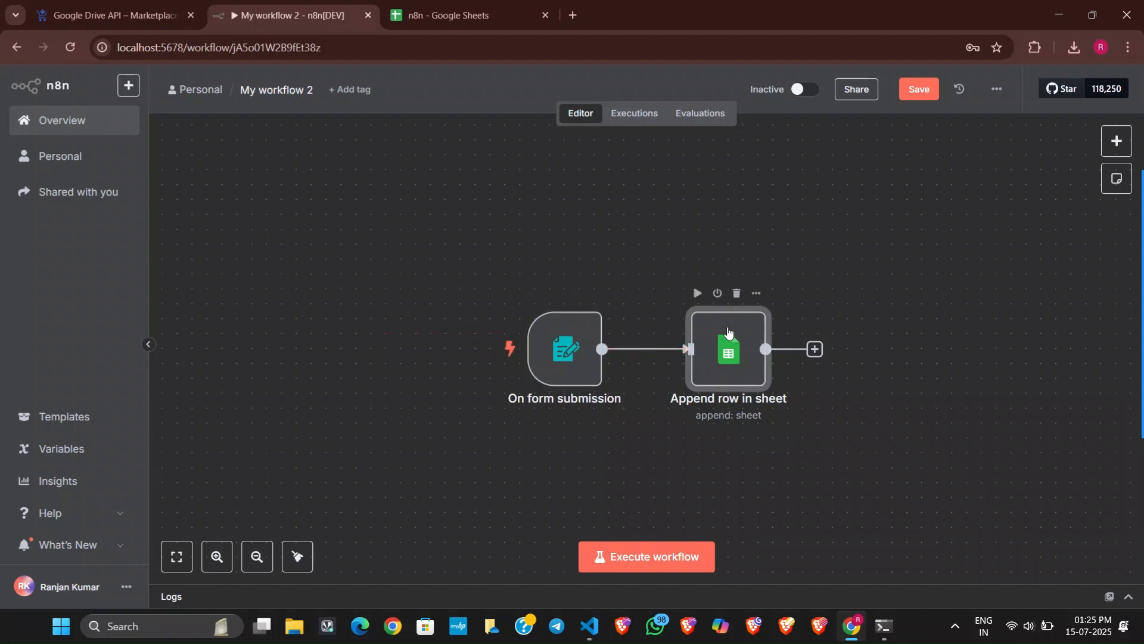
pyautogui.doubleClick(728, 333)
pyautogui.click(209, 359)
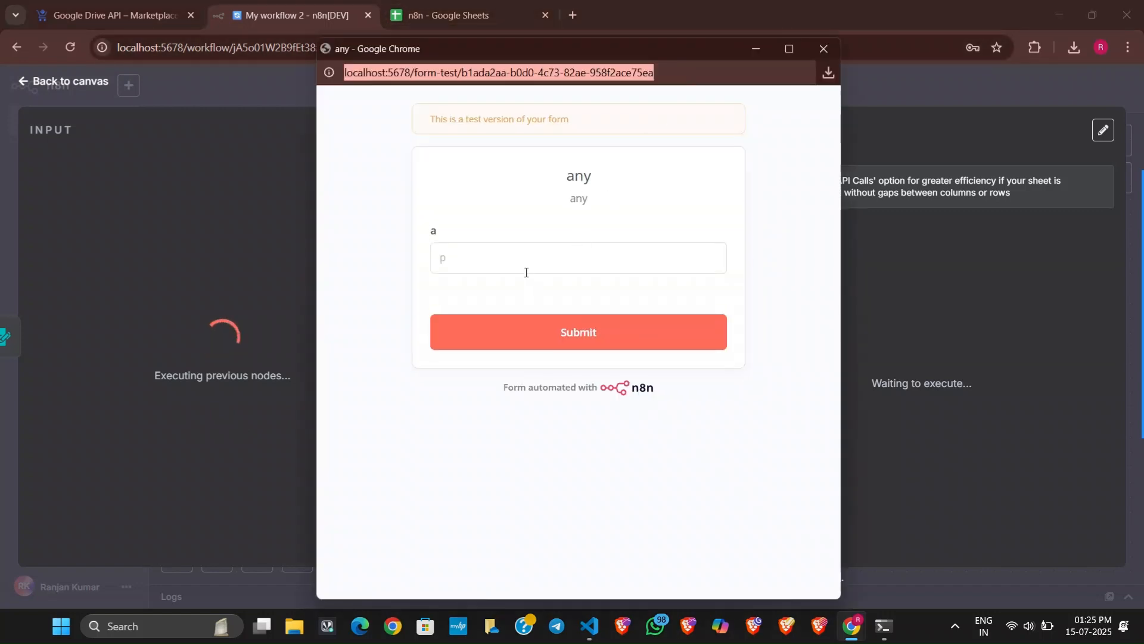
pyautogui.click(525, 258)
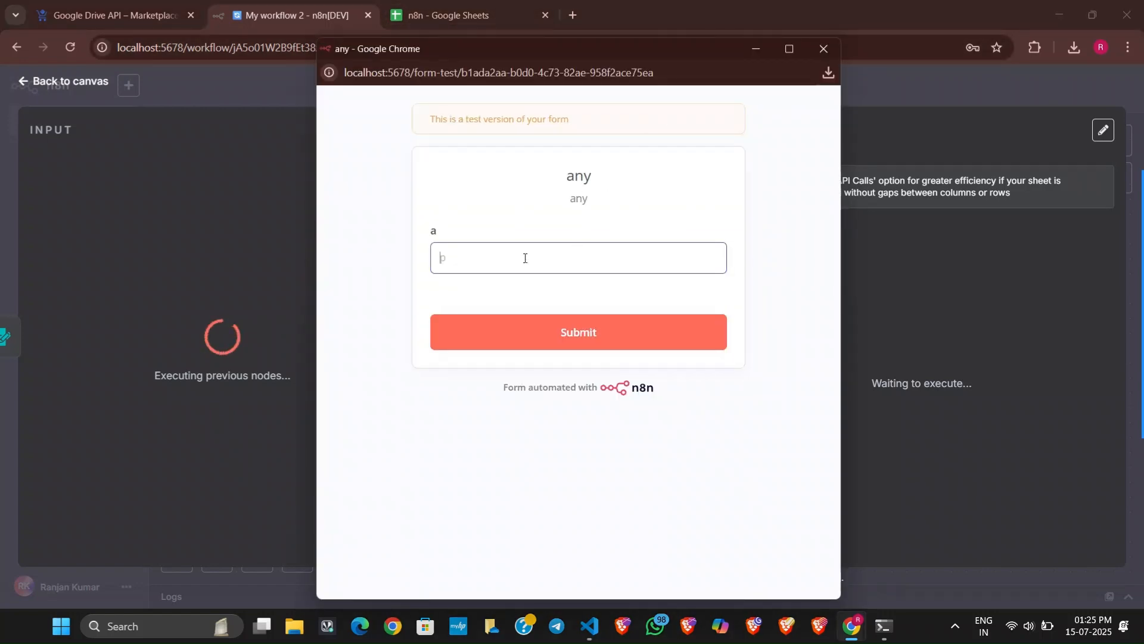
pyautogui.write('kk')
pyautogui.click(511, 326)
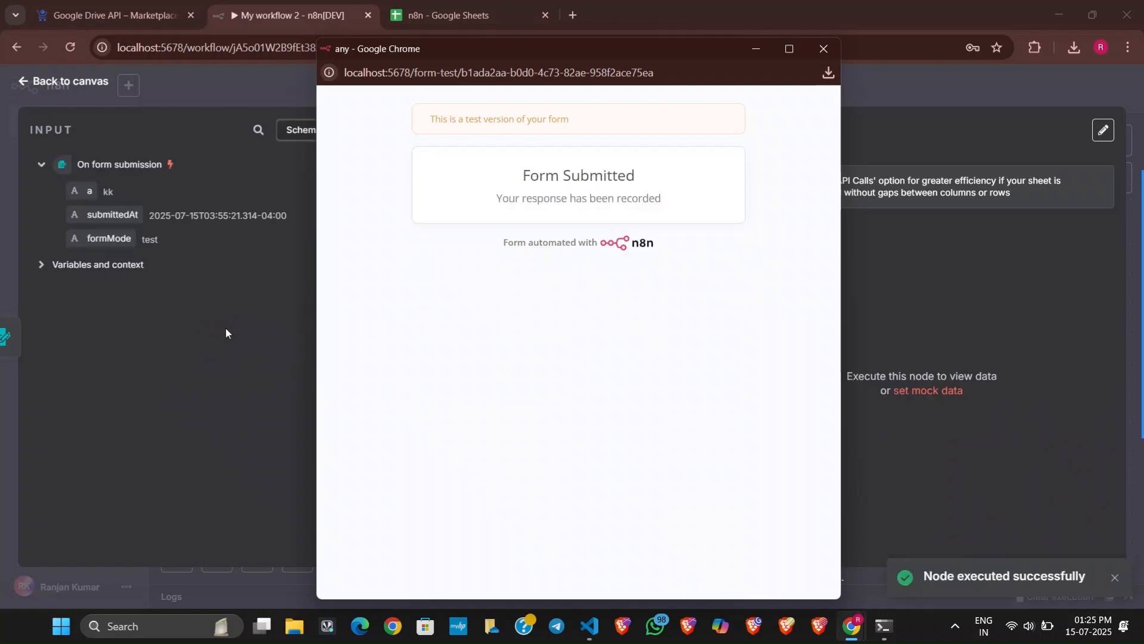
pyautogui.click(823, 50)
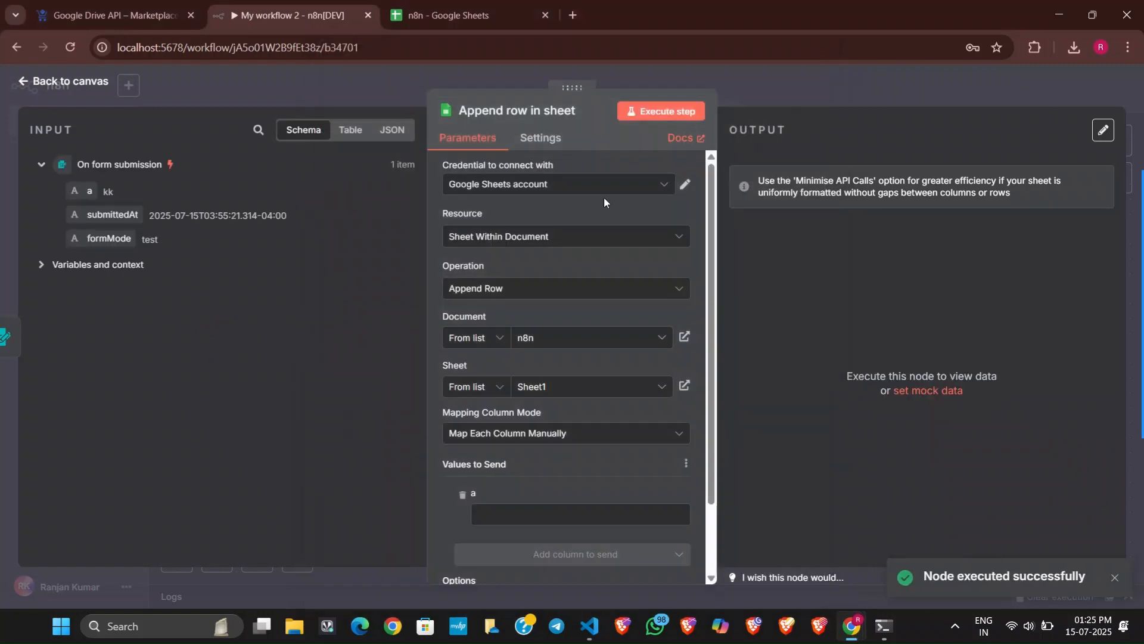
# Map the form submission's field a to column a under Values to Send as {{ $json.a }}.
pyautogui.scroll(-2, 488, 444)
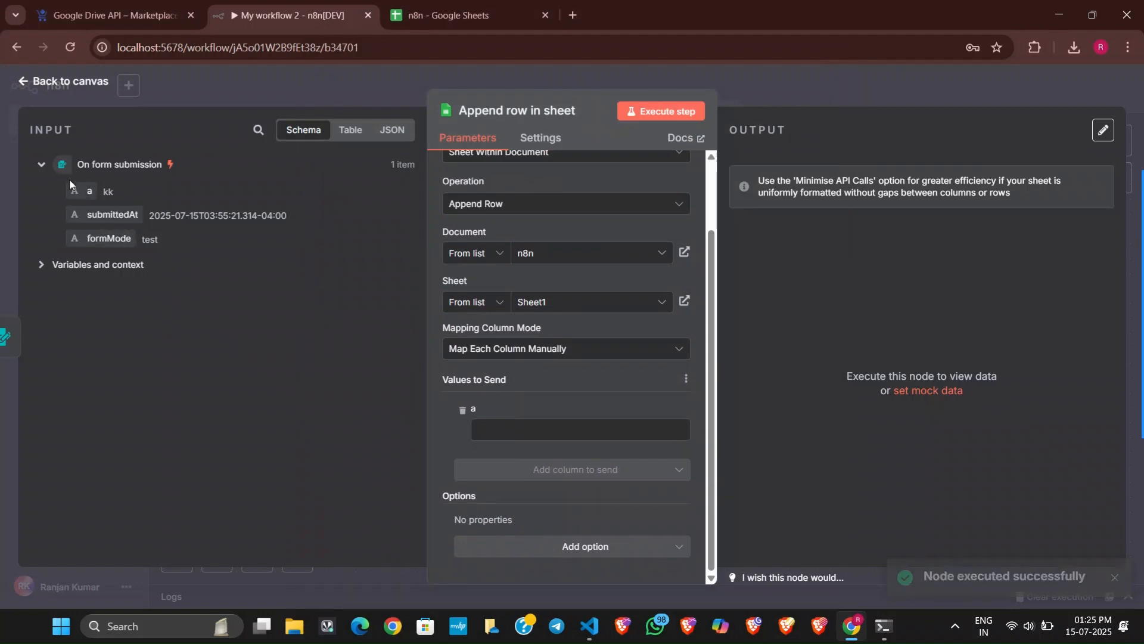
pyautogui.moveTo(102, 187); pyautogui.dragTo(500, 431)
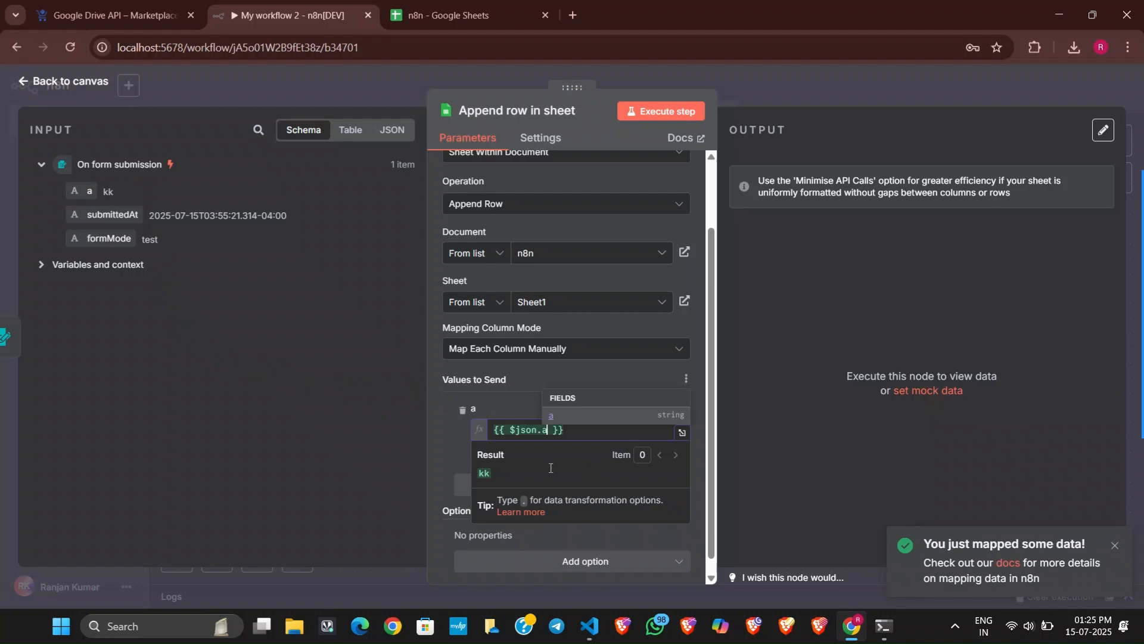
pyautogui.click(454, 549)
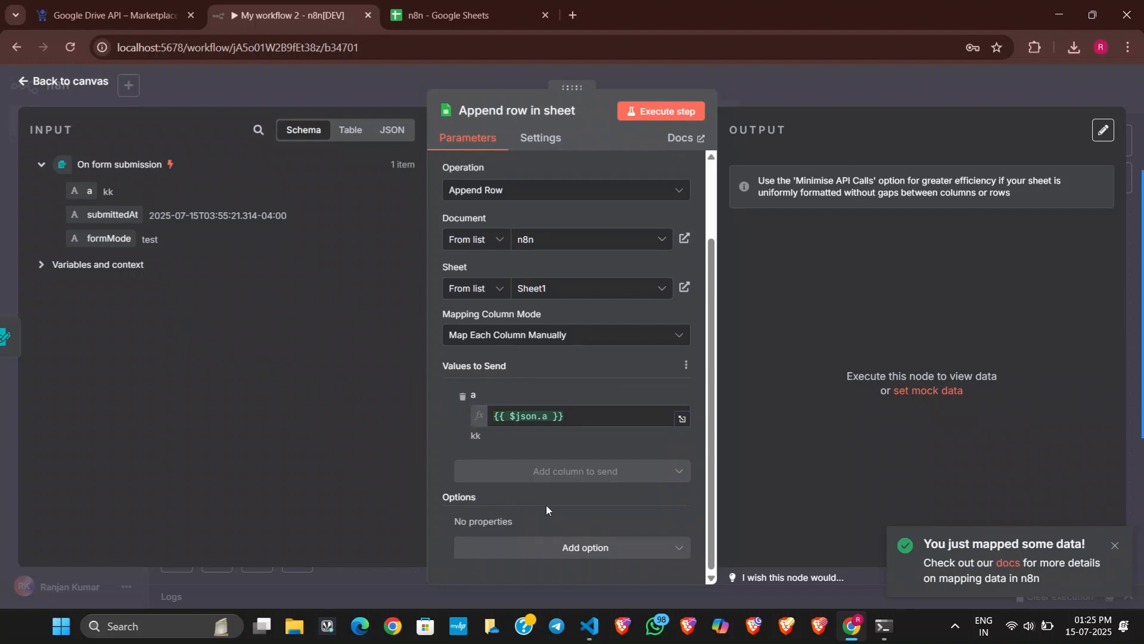
# Return to the canvas, execute the workflow and submit the test form with "llll" in field a.
pyautogui.scroll(2, 546, 504)
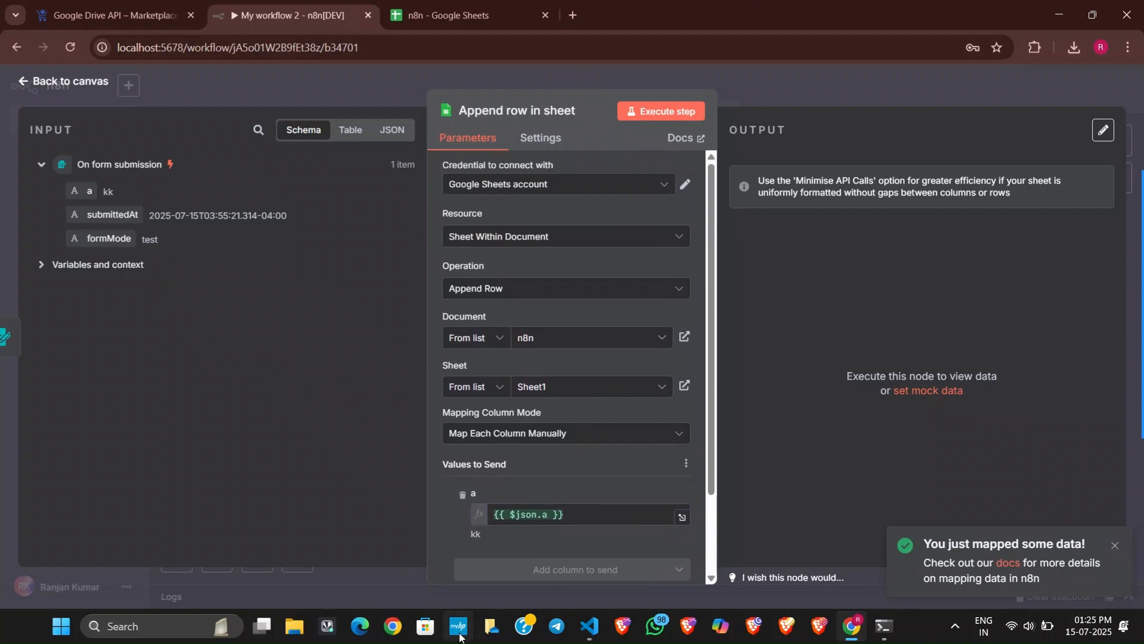
pyautogui.click(727, 95)
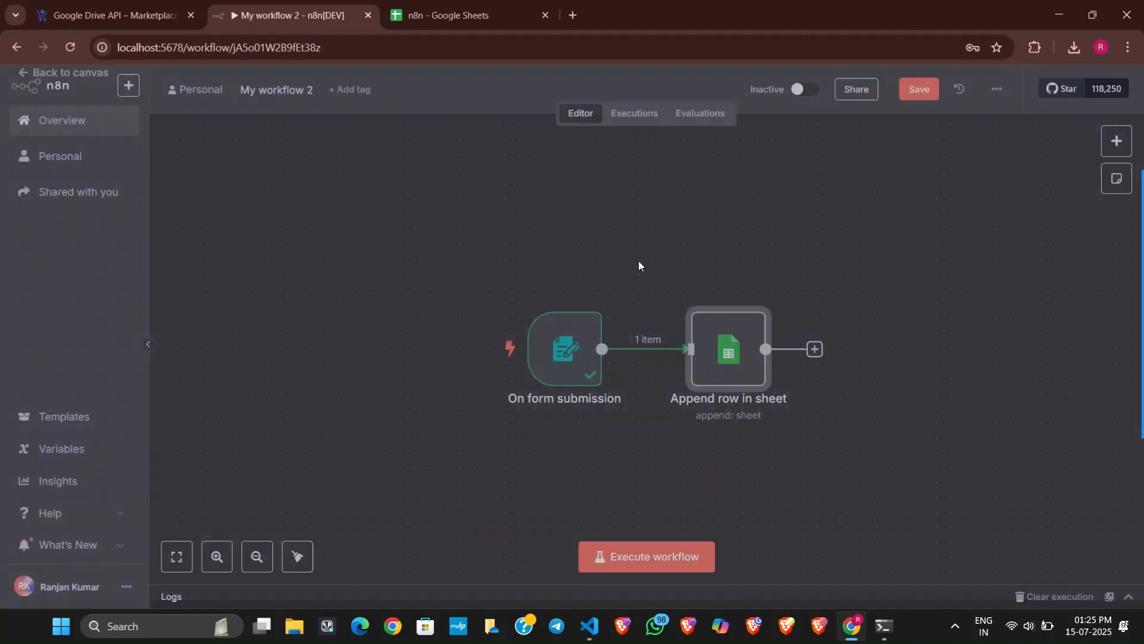
pyautogui.click(628, 550)
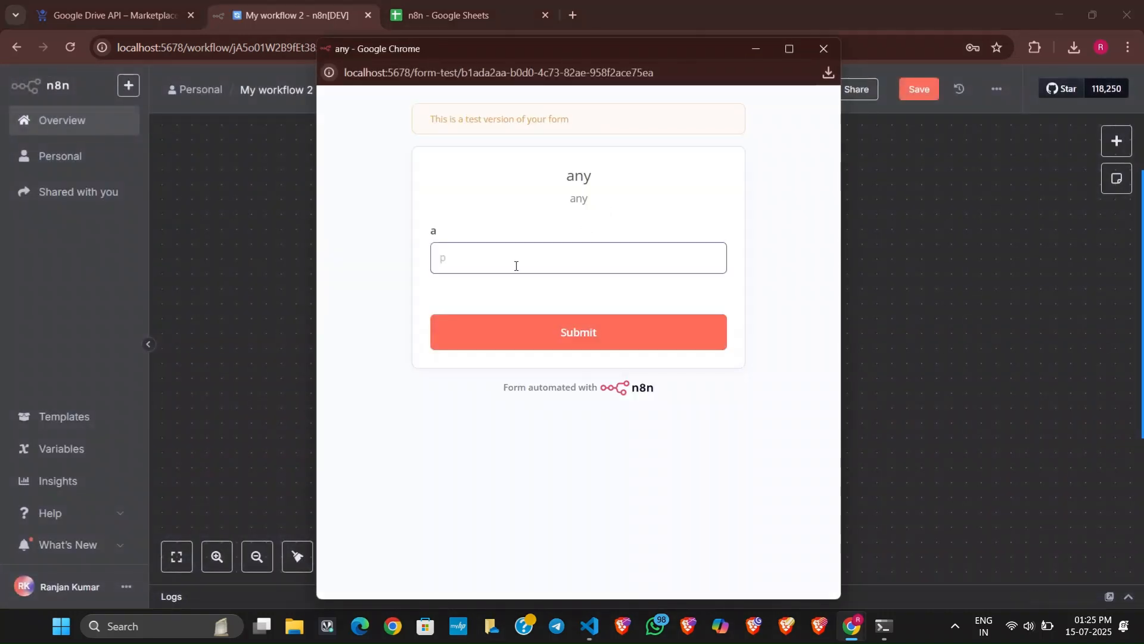
pyautogui.click(543, 339)
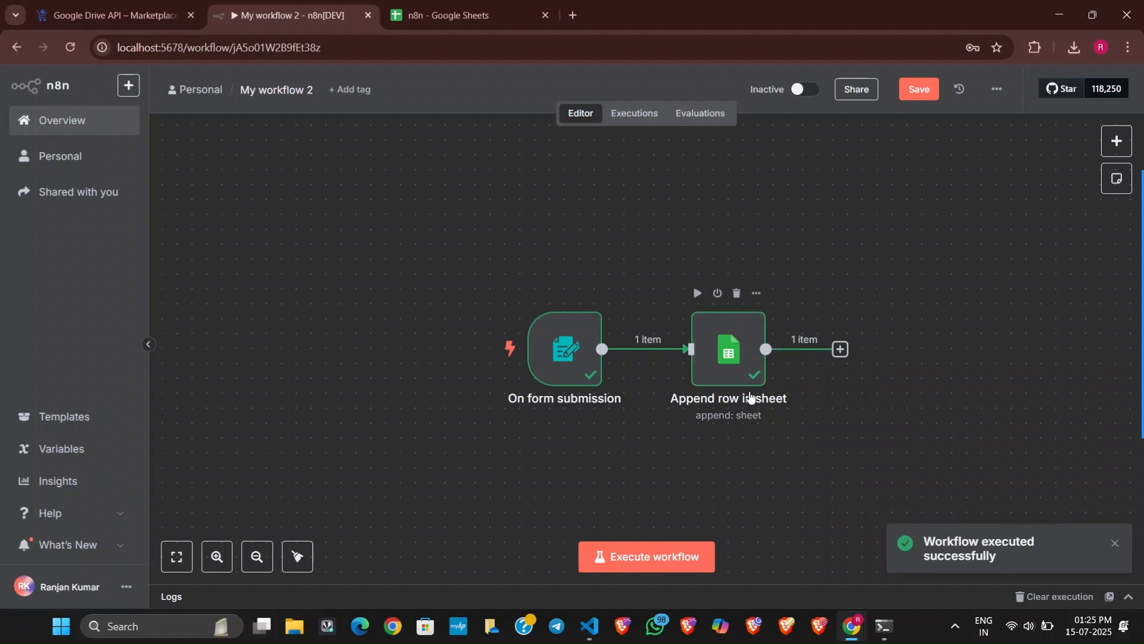
# Commit the header b in cell B1 of the n8n spreadsheet, check the appended row and return to the workflow.
pyautogui.click(430, 5)
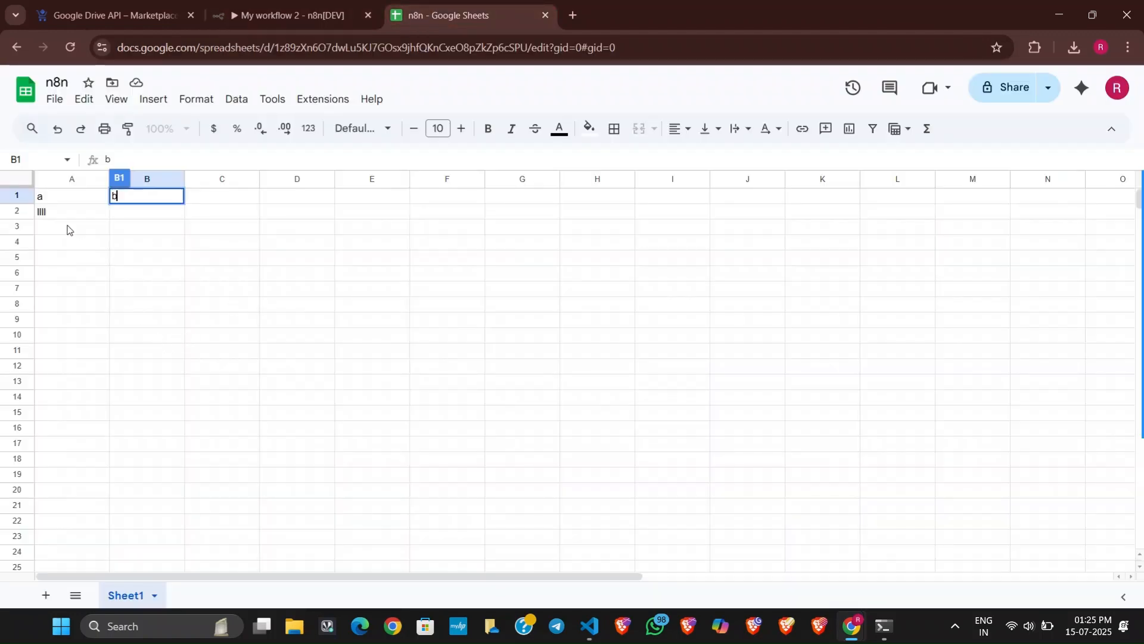
pyautogui.click(58, 217)
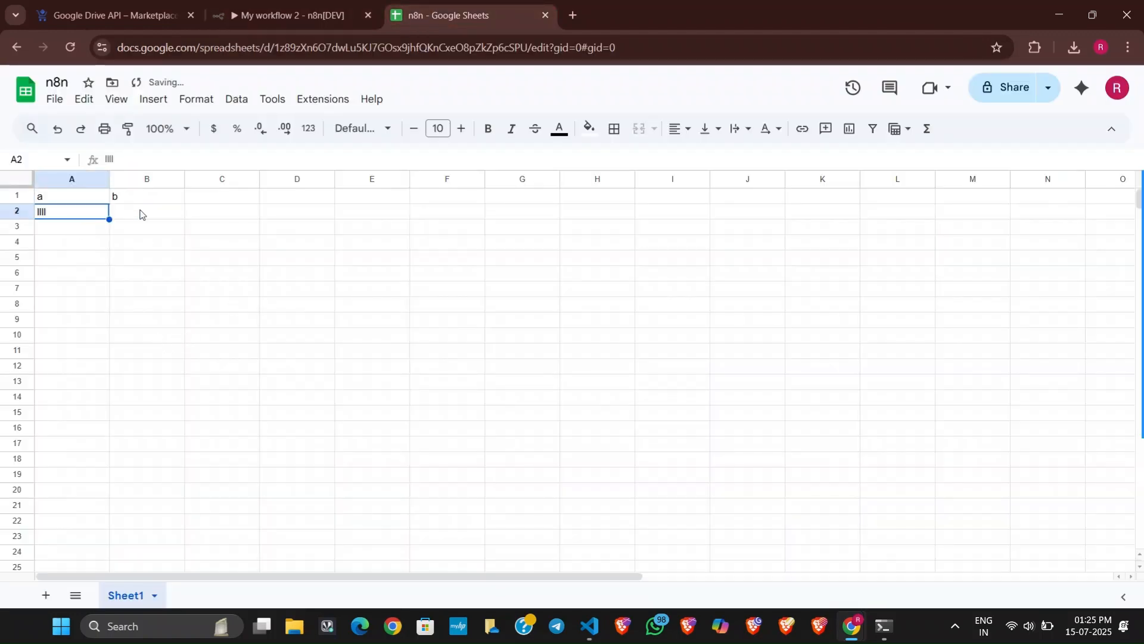
pyautogui.click(267, 17)
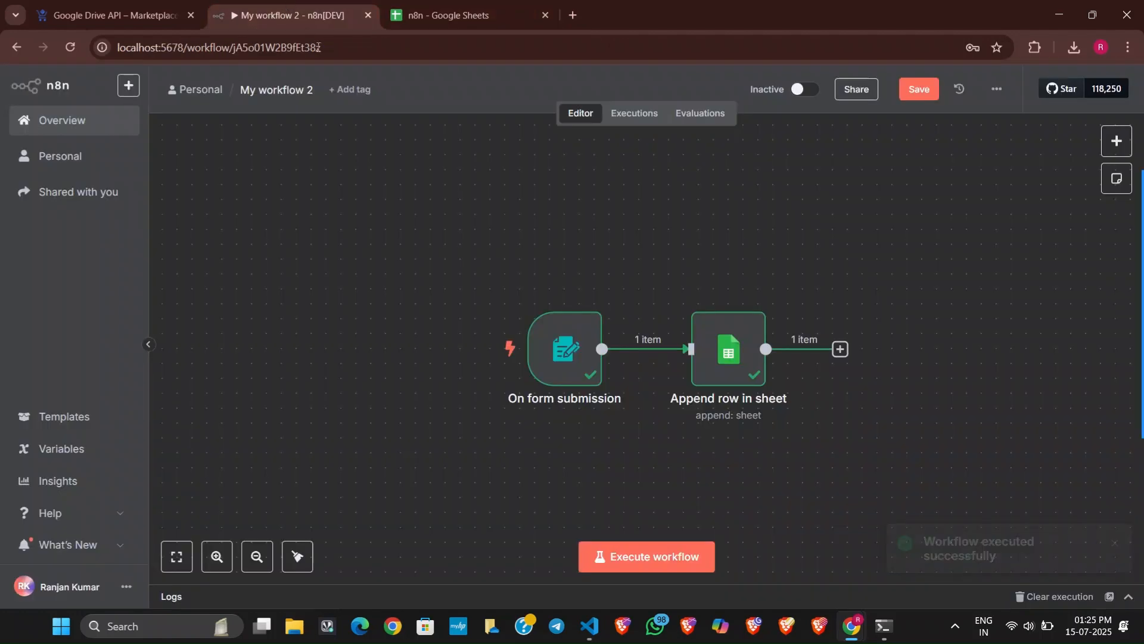
# Refresh the outdated columns under Values to Send in the Append row in sheet node, and return to the canvas.
pyautogui.doubleClick(735, 361)
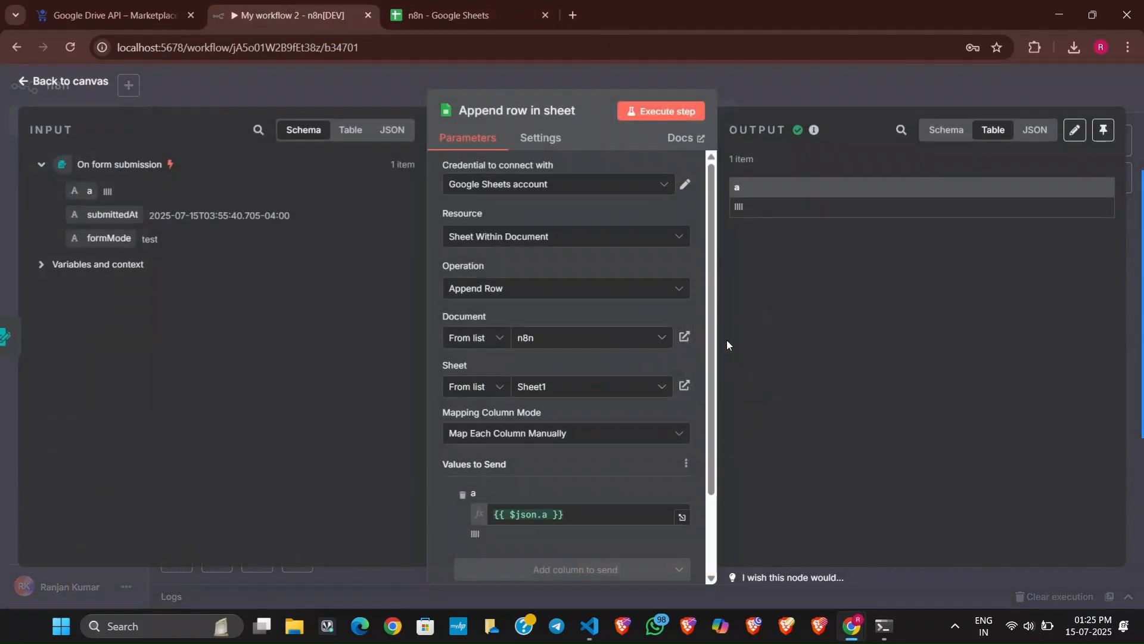
pyautogui.scroll(-2, 559, 415)
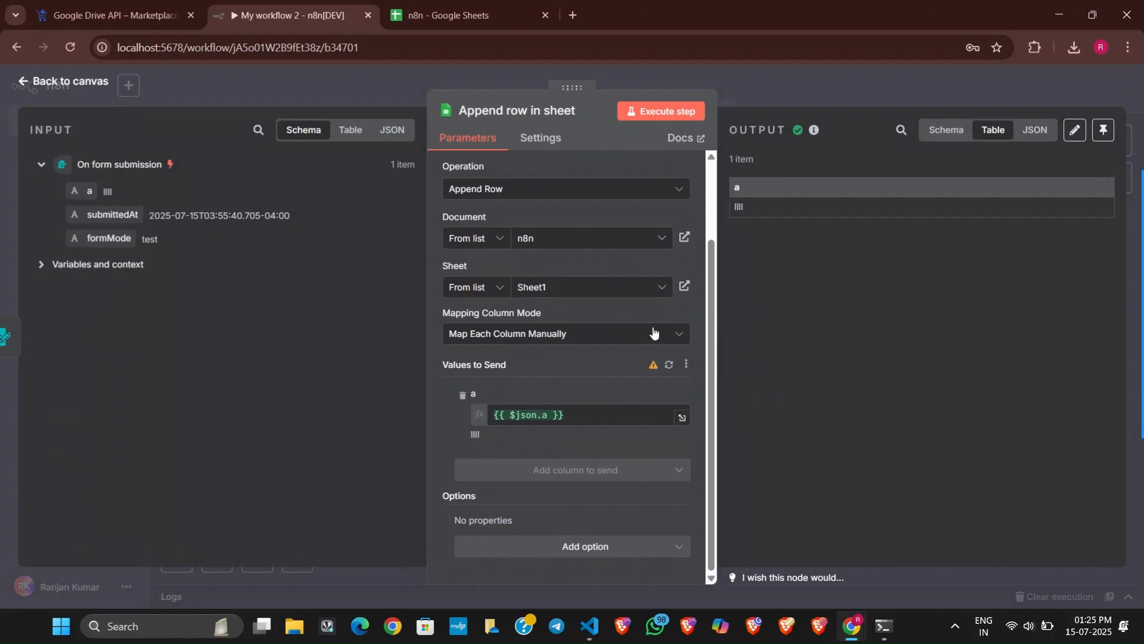
pyautogui.click(669, 364)
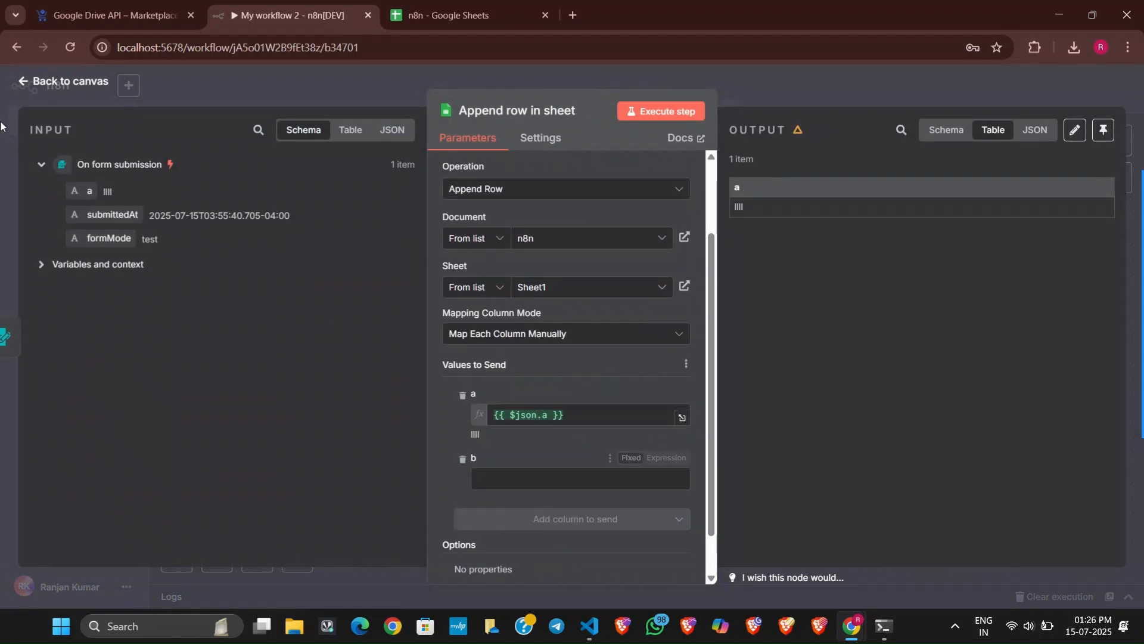
pyautogui.click(208, 100)
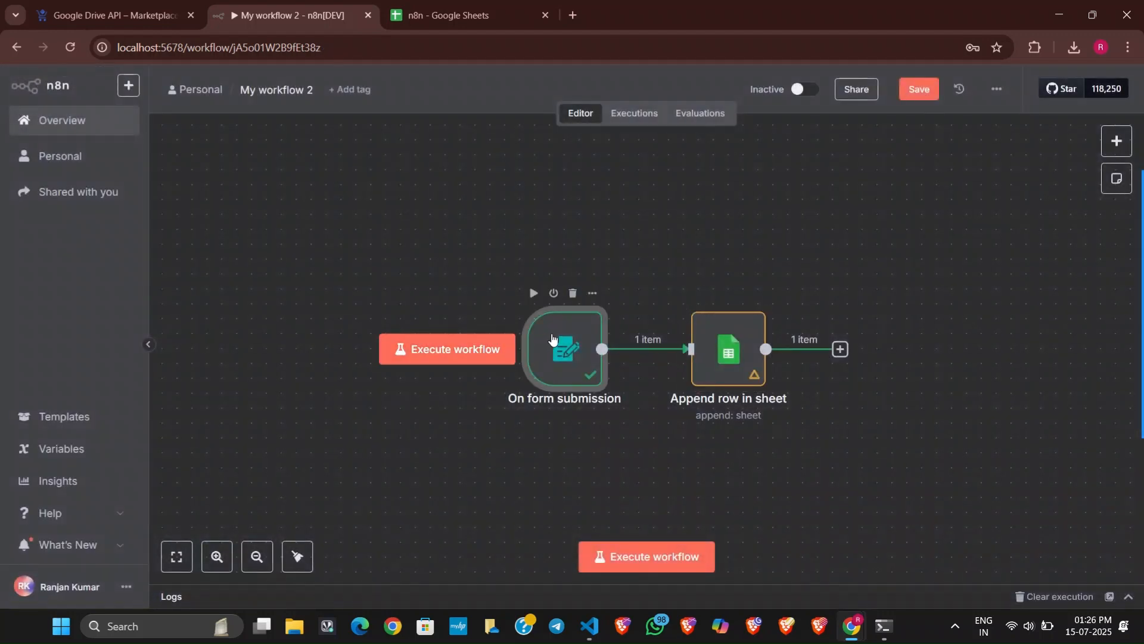
# Add a second Text form element with field name "b" to the On form submission trigger.
pyautogui.doubleClick(557, 344)
pyautogui.scroll(-5, 348, 398)
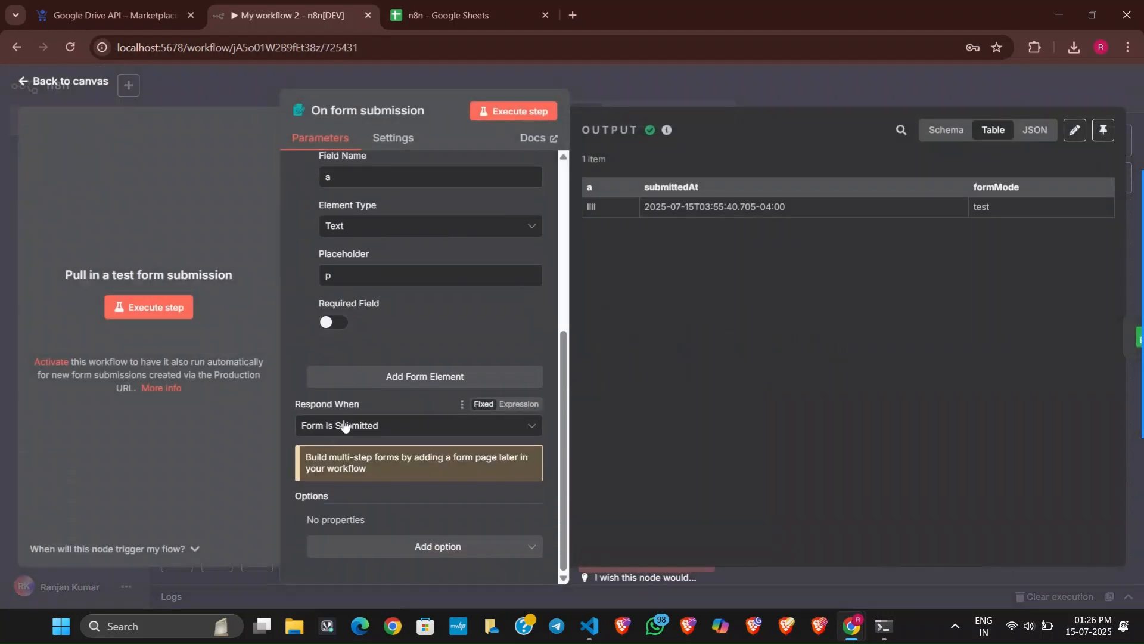
pyautogui.click(393, 380)
pyautogui.scroll(-1, 385, 474)
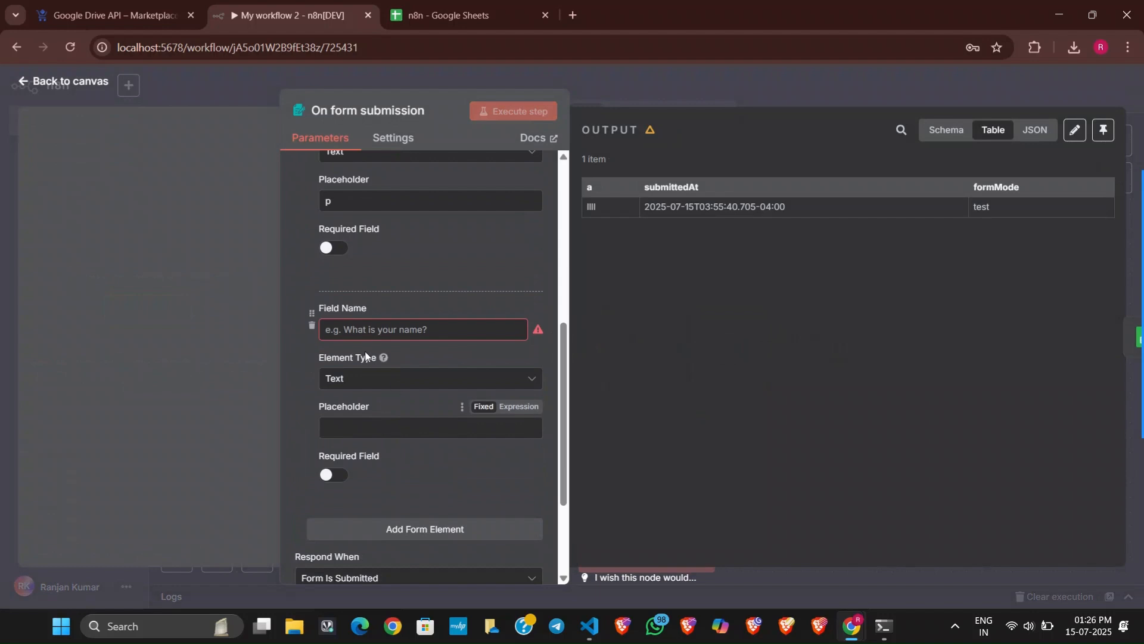
pyautogui.click(396, 331)
pyautogui.write('b')
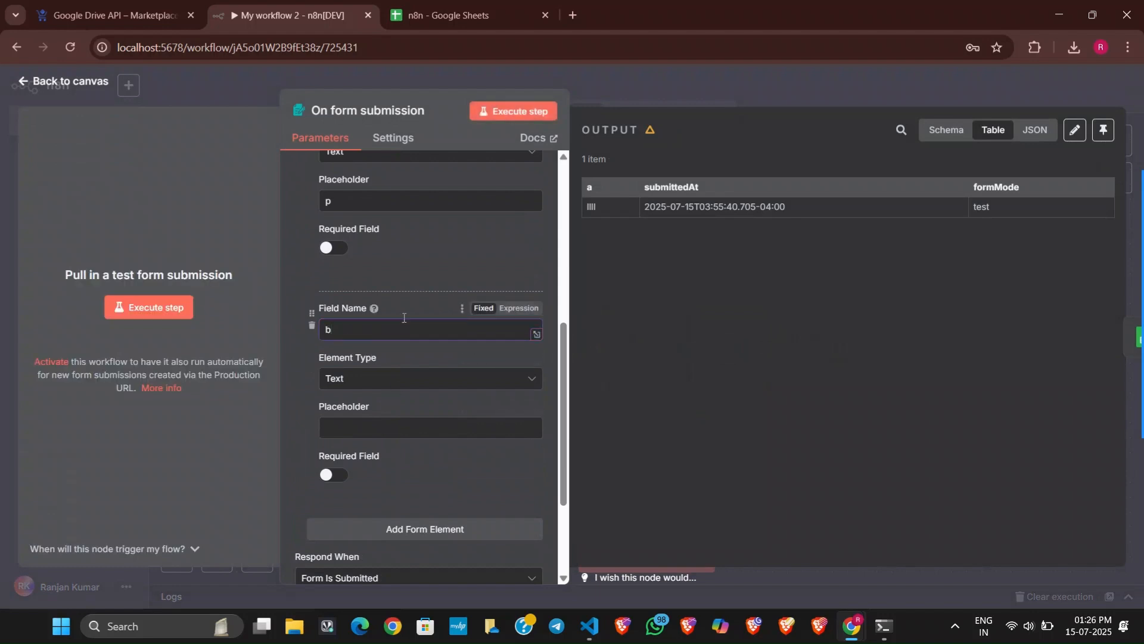
pyautogui.click(413, 275)
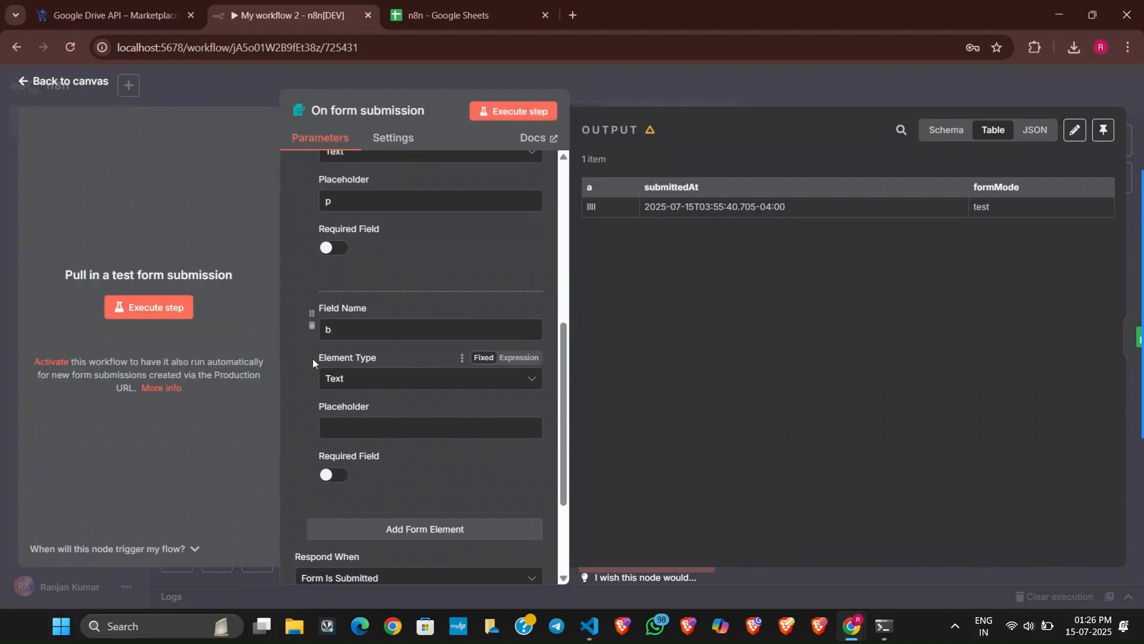
pyautogui.moveTo(313, 357); pyautogui.dragTo(363, 357)
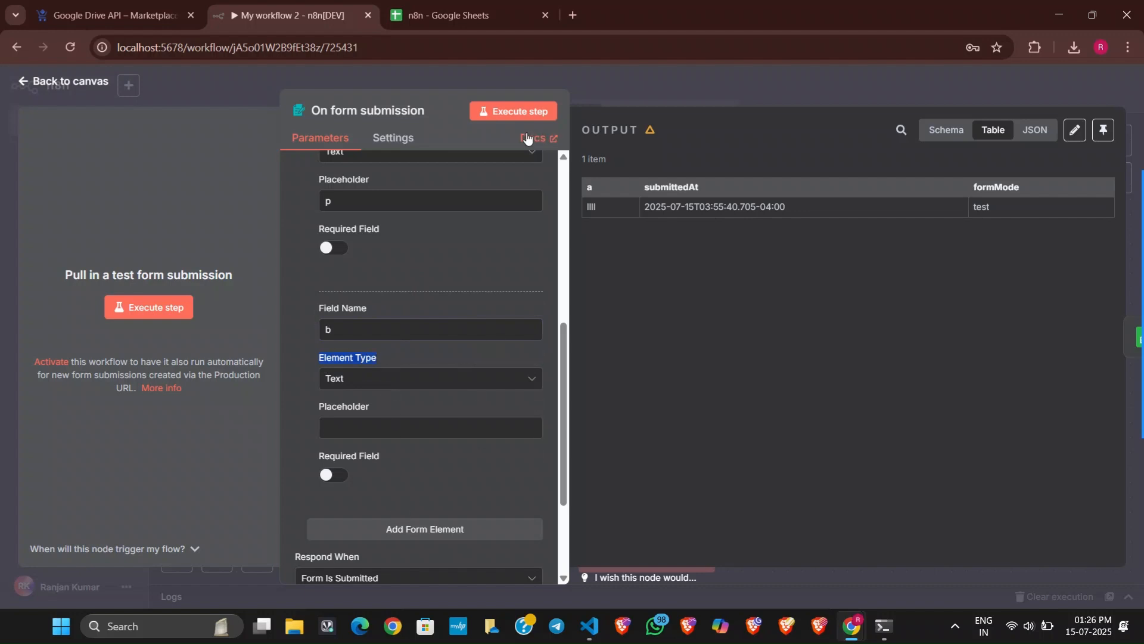
# Execute the workflow from the canvas and submit the test form with "mm" in field a and "cc" in field b.
pyautogui.click(528, 110)
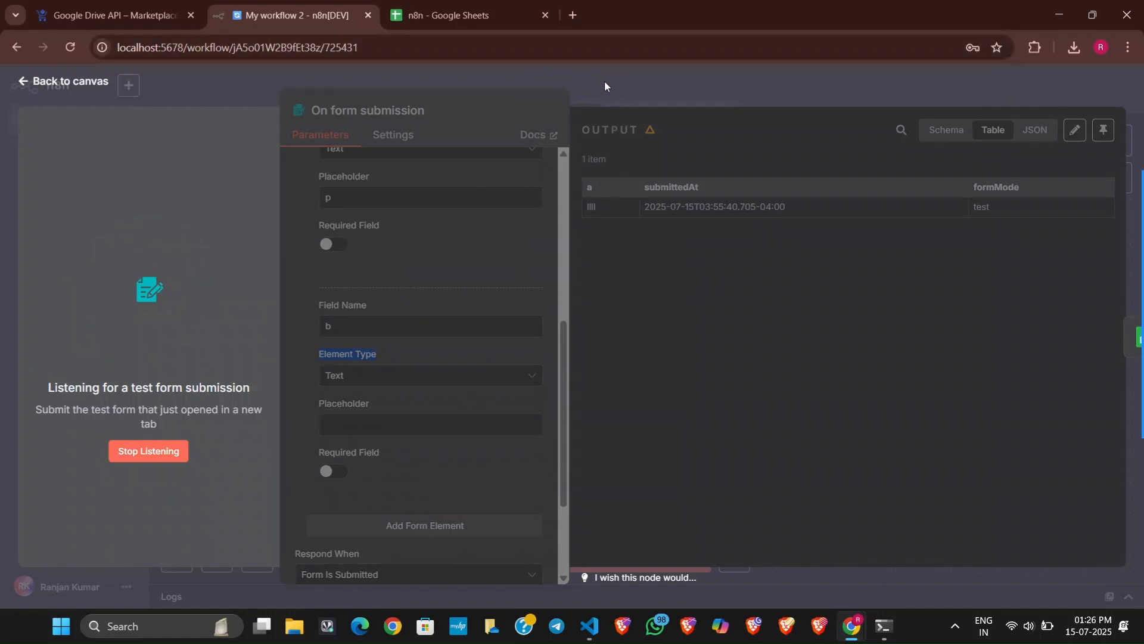
pyautogui.click(179, 458)
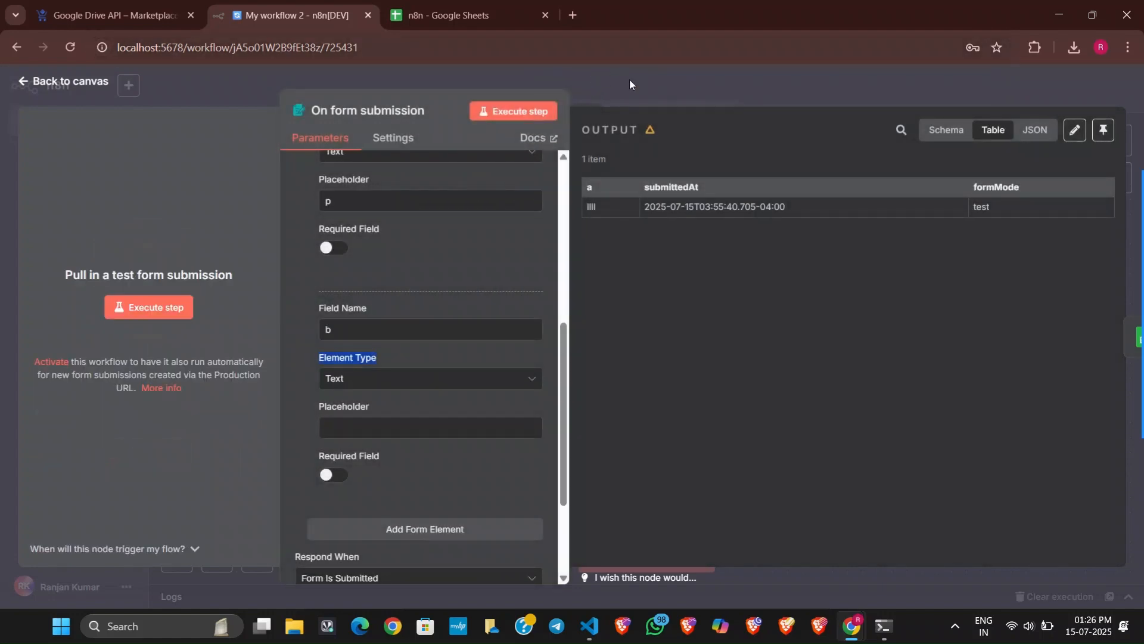
pyautogui.click(629, 80)
pyautogui.click(644, 557)
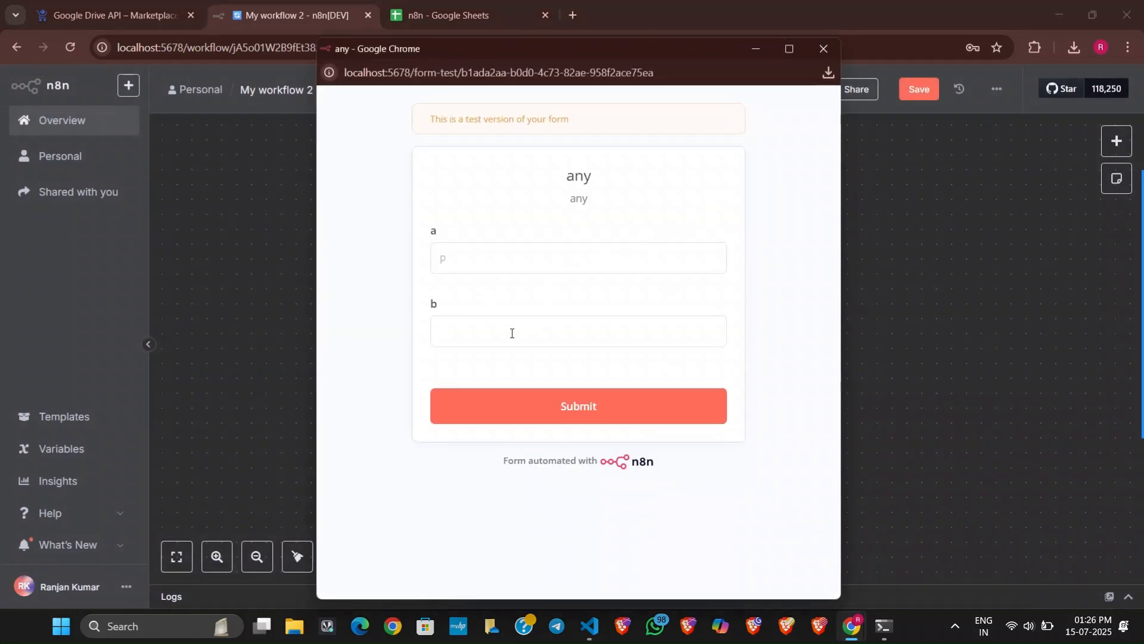
pyautogui.click(519, 267)
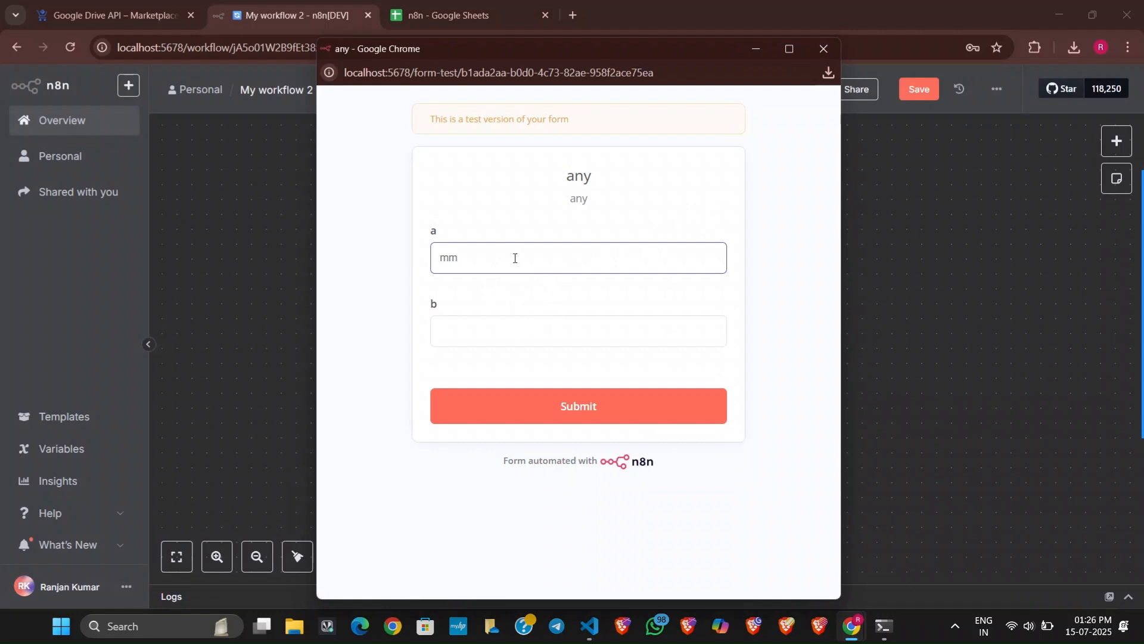
pyautogui.click(533, 333)
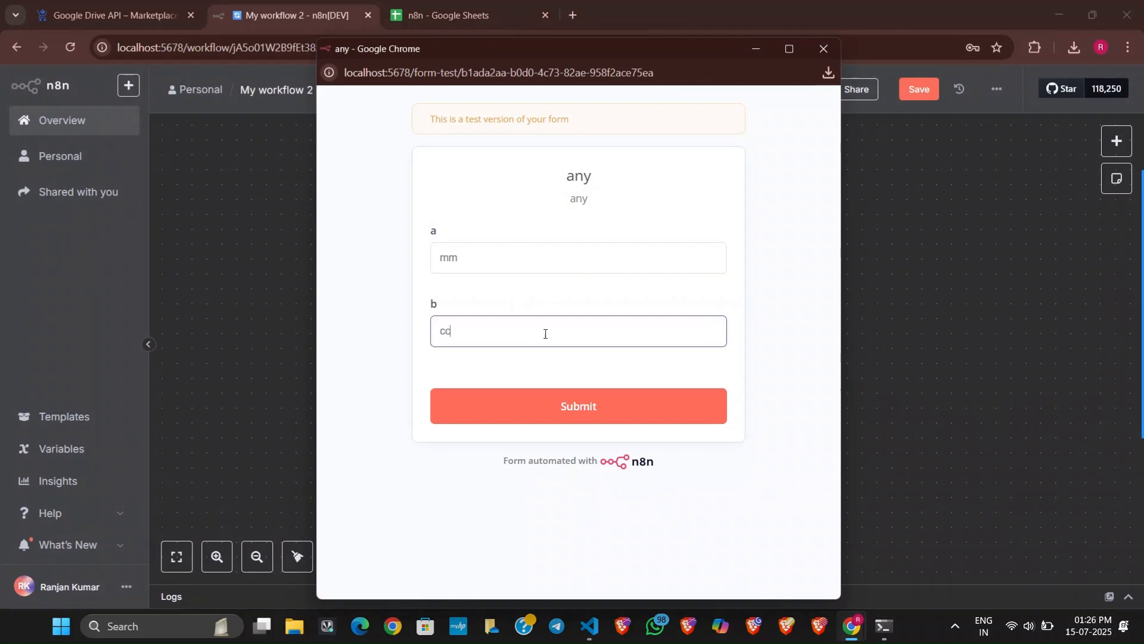
pyautogui.click(683, 402)
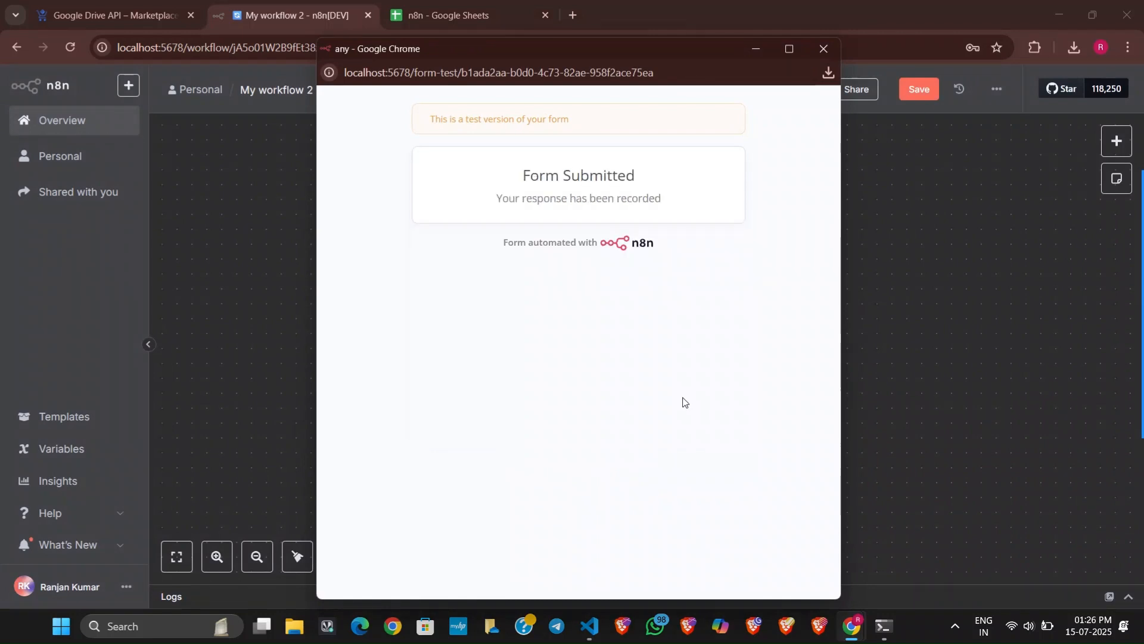
pyautogui.click(866, 261)
# In the Append row in sheet node, map the form submission's field b to column b as {{ $json.b }}, and return to the canvas.
pyautogui.click(726, 361)
pyautogui.doubleClick(712, 369)
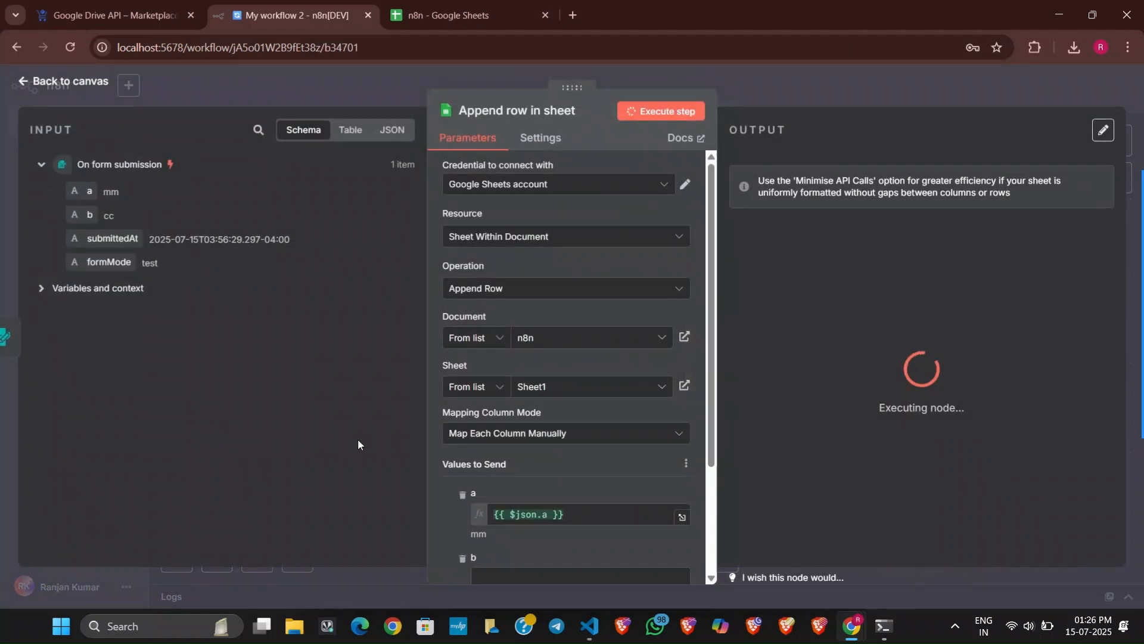
pyautogui.scroll(-3, 491, 478)
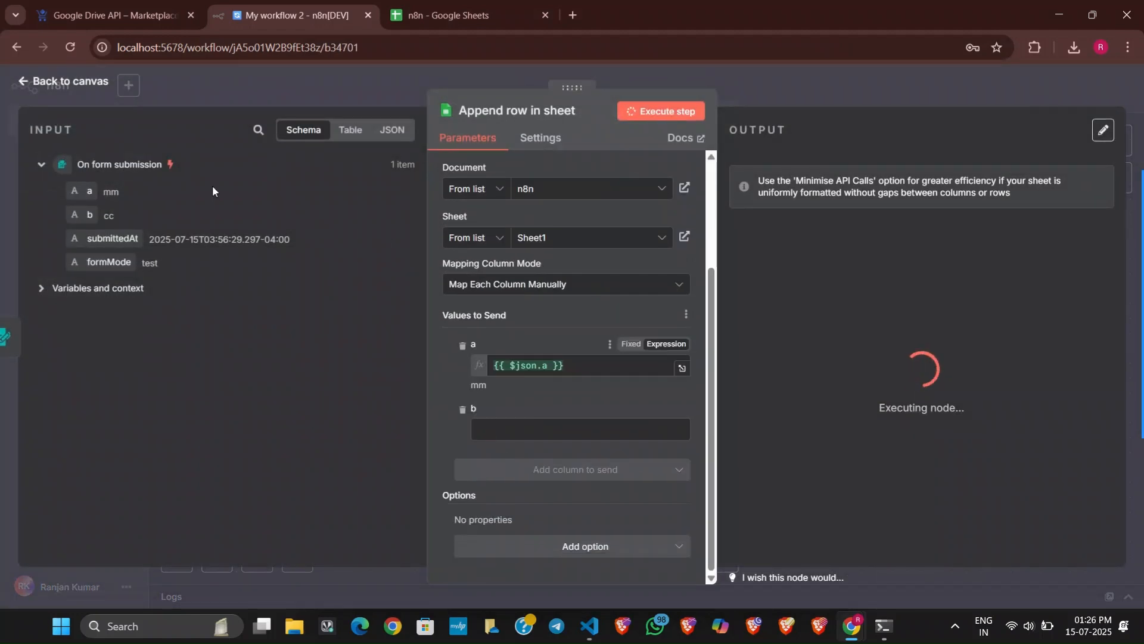
pyautogui.moveTo(107, 222); pyautogui.dragTo(519, 428)
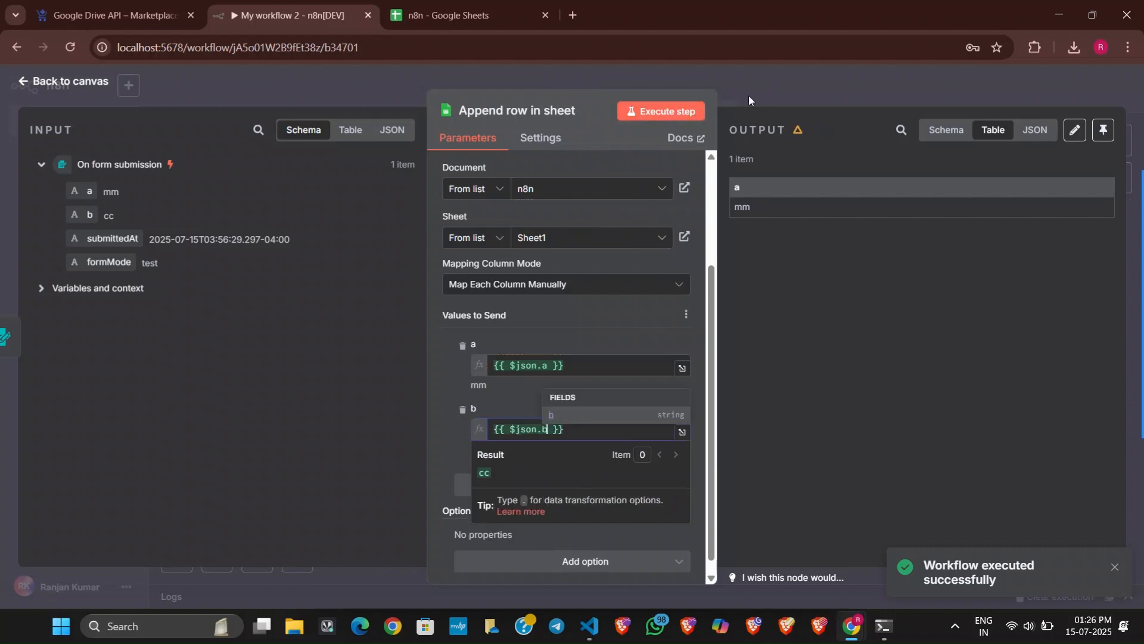
pyautogui.click(811, 87)
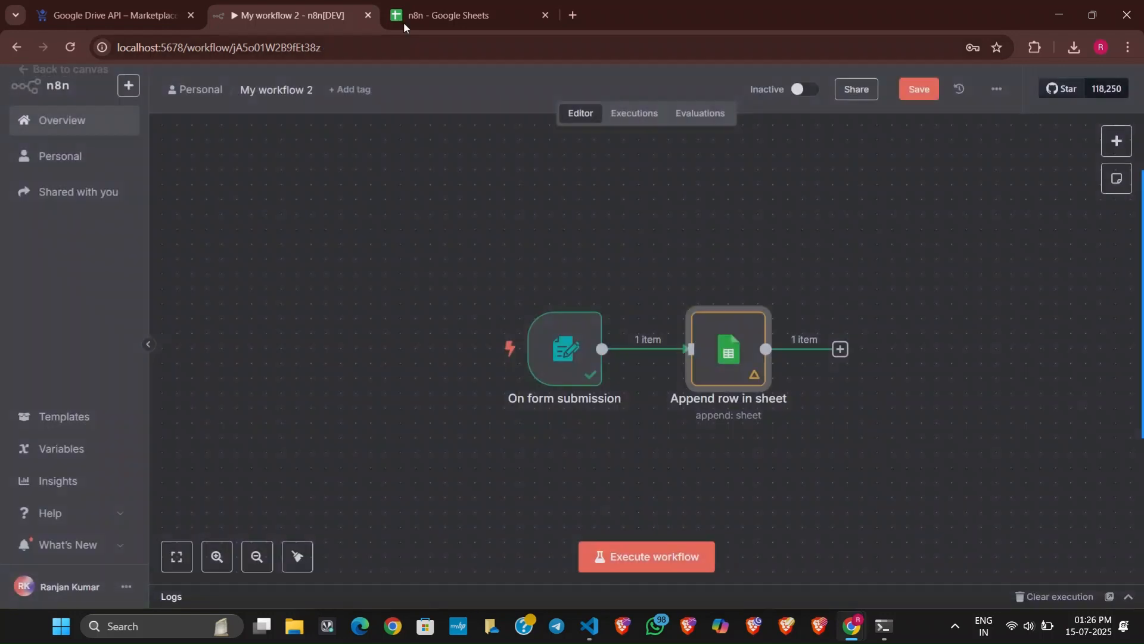
# Delete the "llll" and "mm" test rows below the header row in the n8n spreadsheet.
pyautogui.click(453, 15)
pyautogui.rightClick(76, 213)
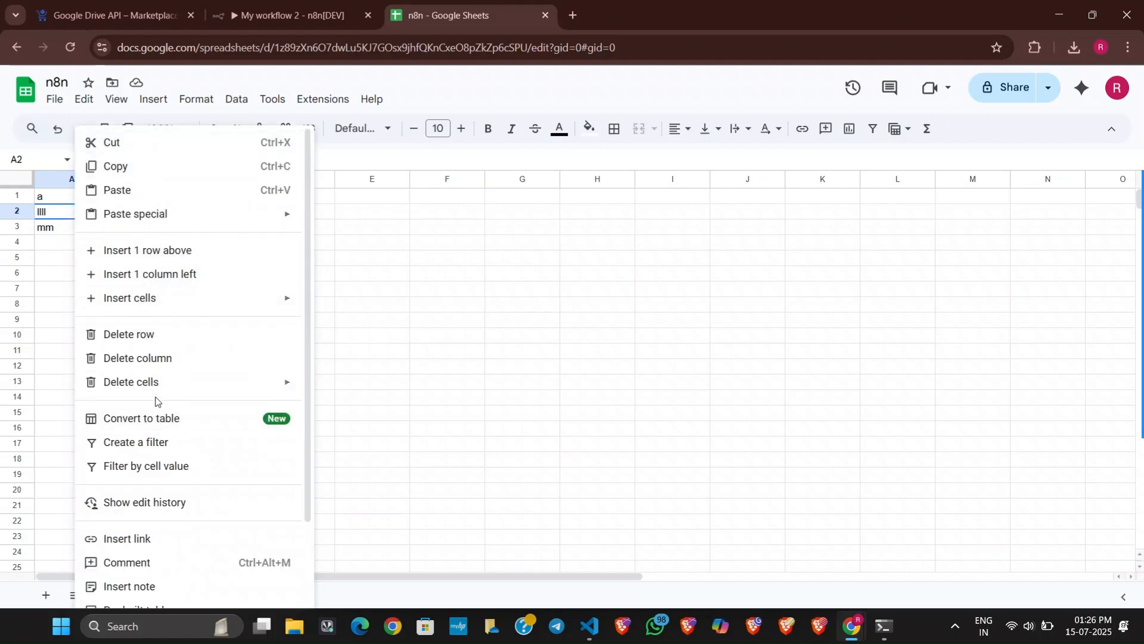
pyautogui.click(167, 336)
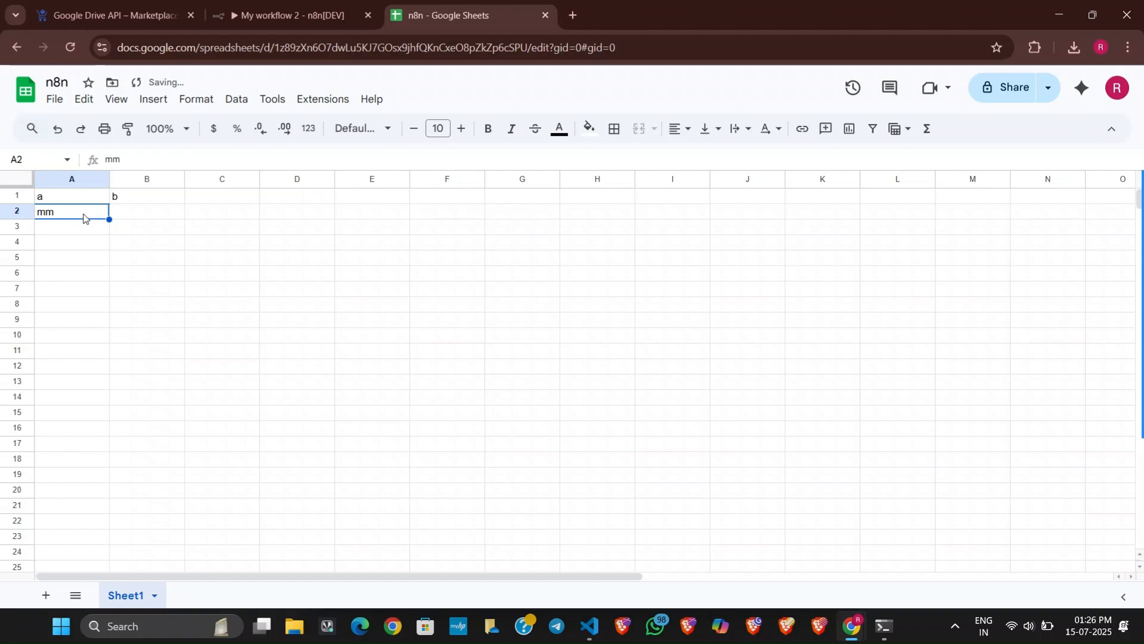
pyautogui.rightClick(84, 219)
pyautogui.click(180, 332)
# Execute the workflow with "test" in form field a and "t2" in field b, and check the appended row in the n8n spreadsheet.
pyautogui.click(280, 16)
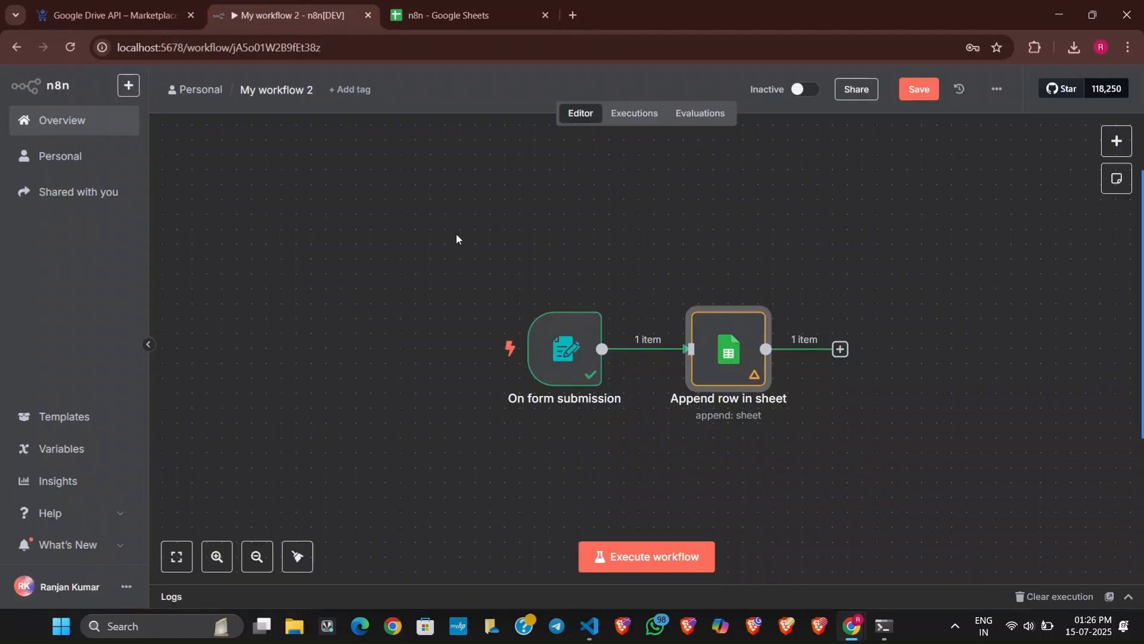
pyautogui.click(642, 559)
pyautogui.click(474, 261)
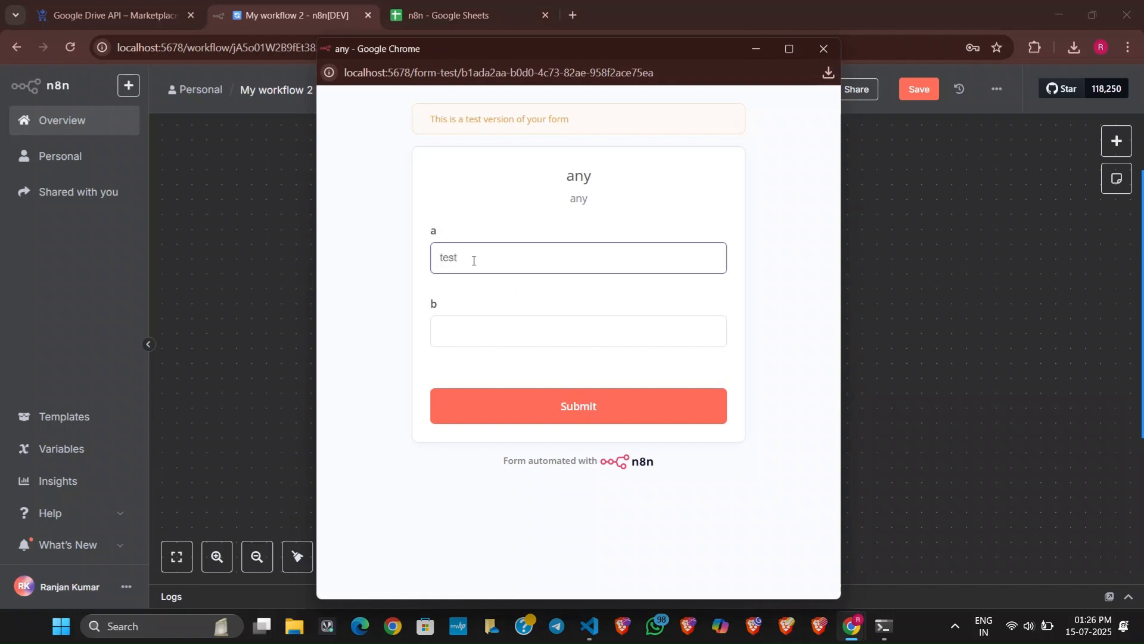
pyautogui.click(500, 322)
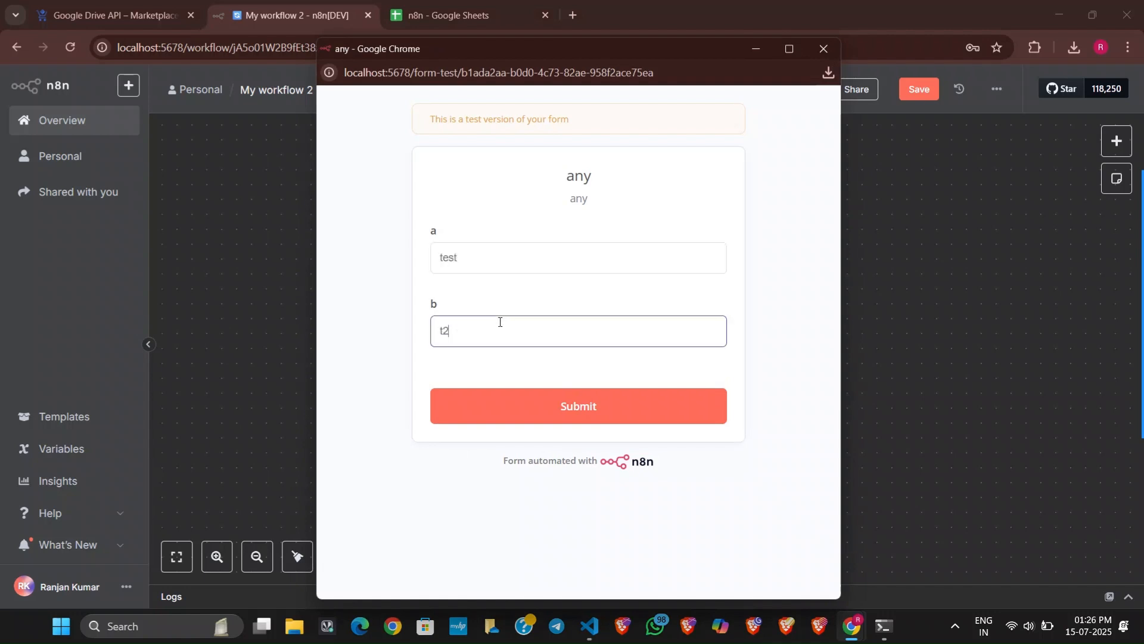
pyautogui.click(549, 413)
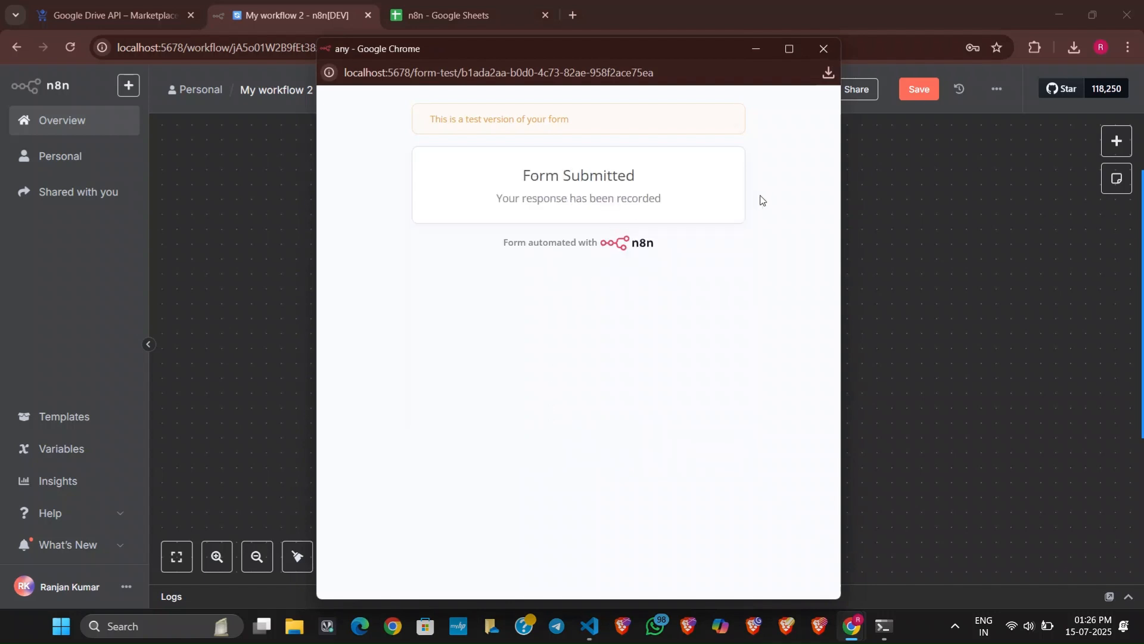
pyautogui.click(914, 178)
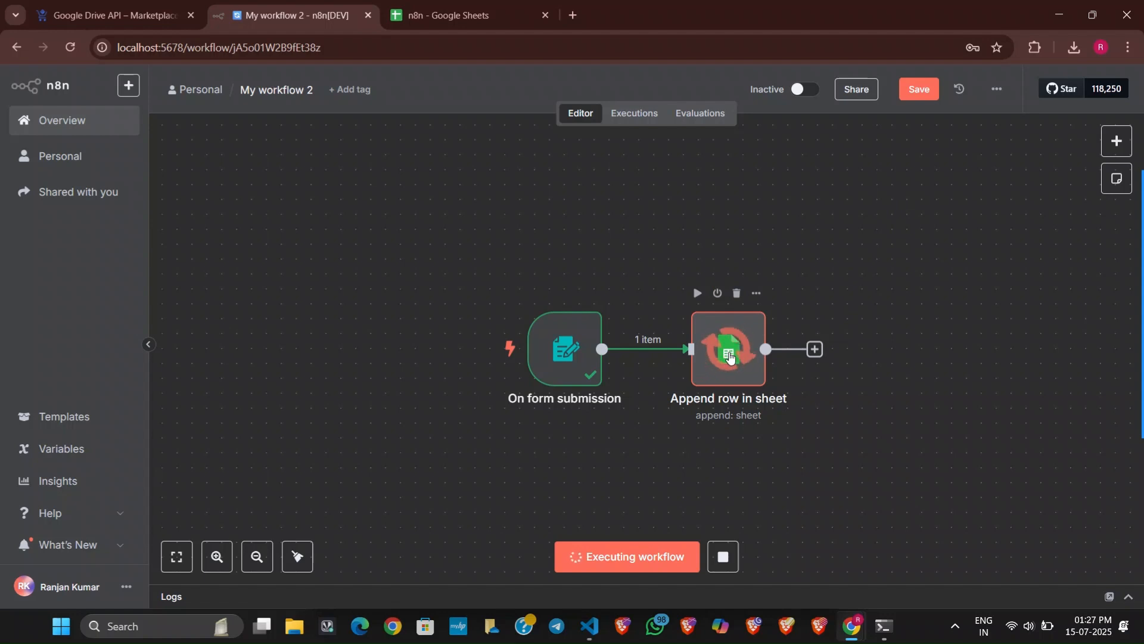
pyautogui.click(438, 9)
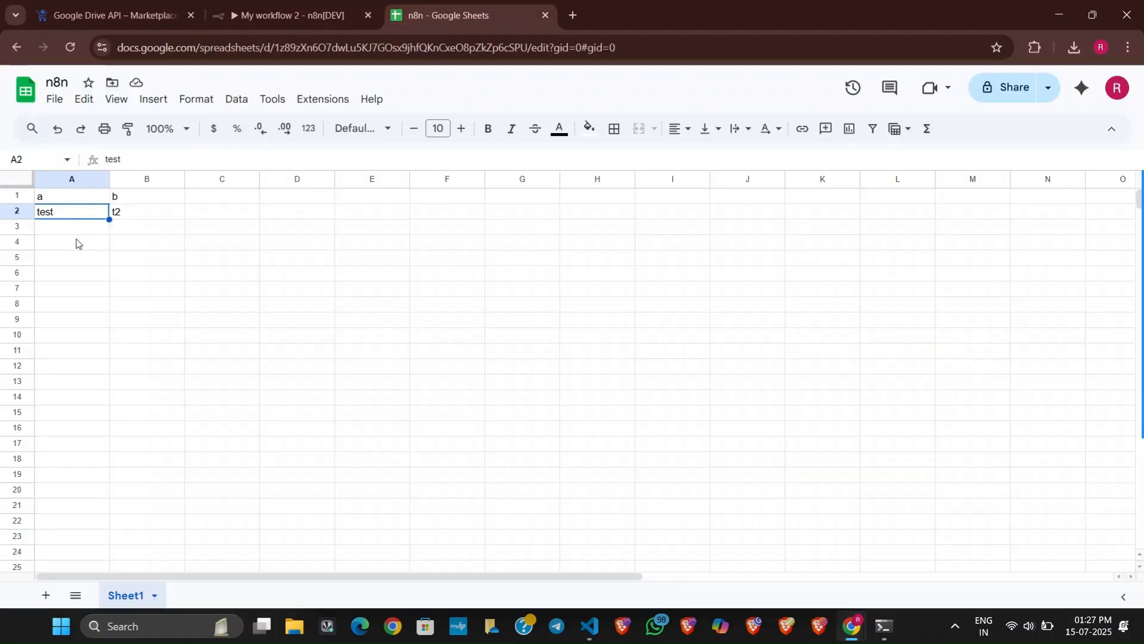
pyautogui.click(245, 4)
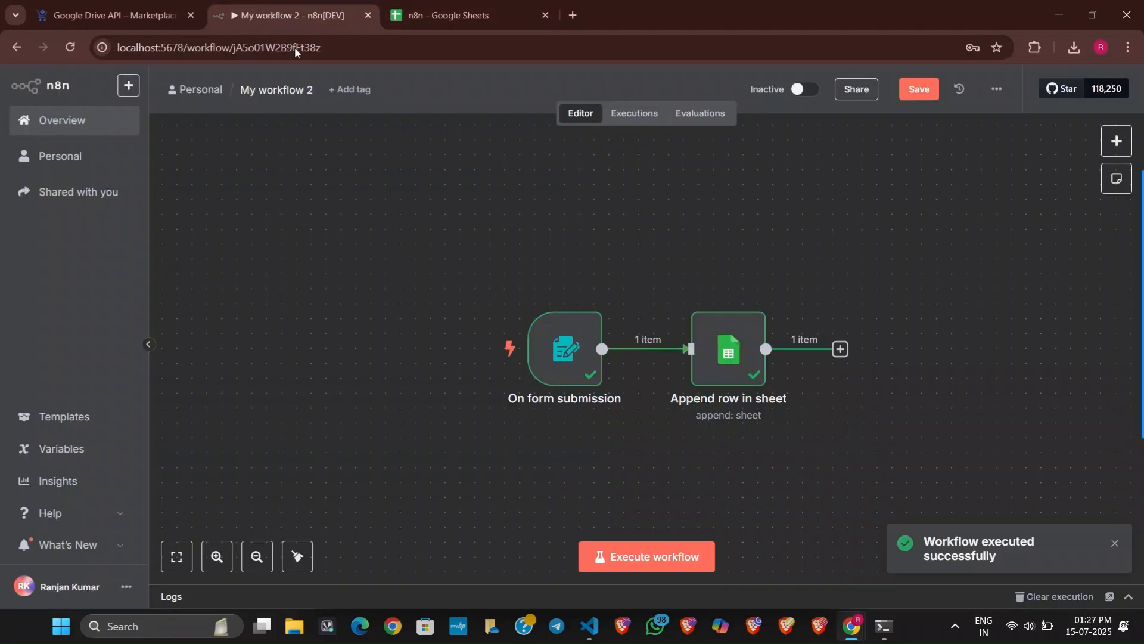
# Inspect the Append row in sheet node's input and output data and the workflow's execution history, ending back in the editor.
pyautogui.doubleClick(728, 337)
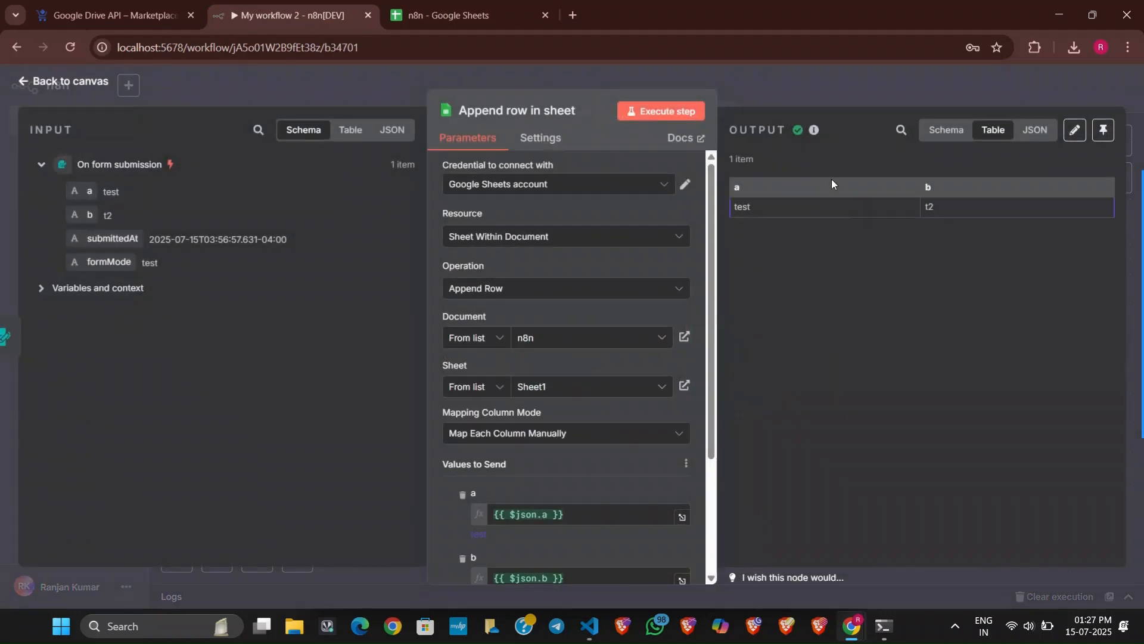
pyautogui.click(865, 87)
pyautogui.click(631, 120)
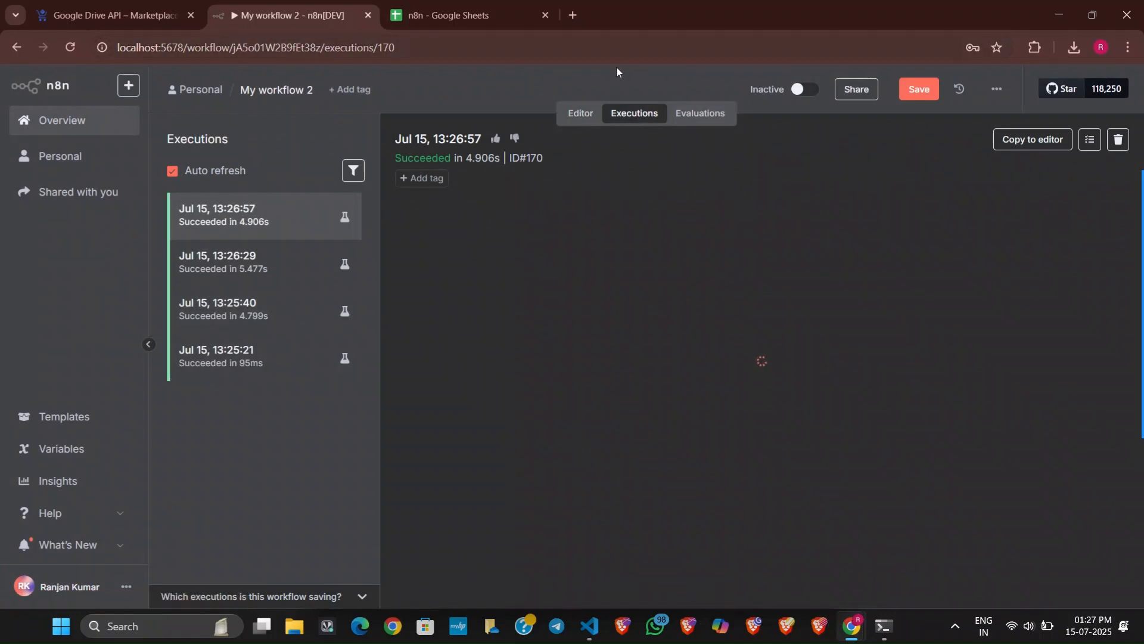
pyautogui.click(578, 114)
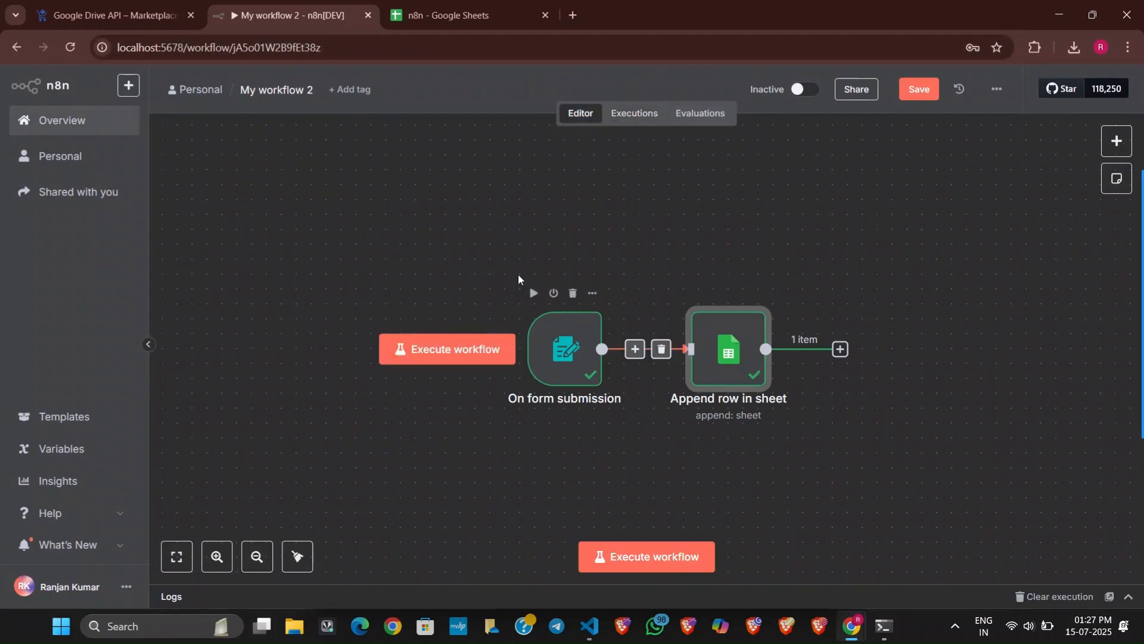
# Look up the Gmail node by searching the available nodes for "gm", and leave the node list without adding anything.
pyautogui.click(1126, 148)
pyautogui.write('g')
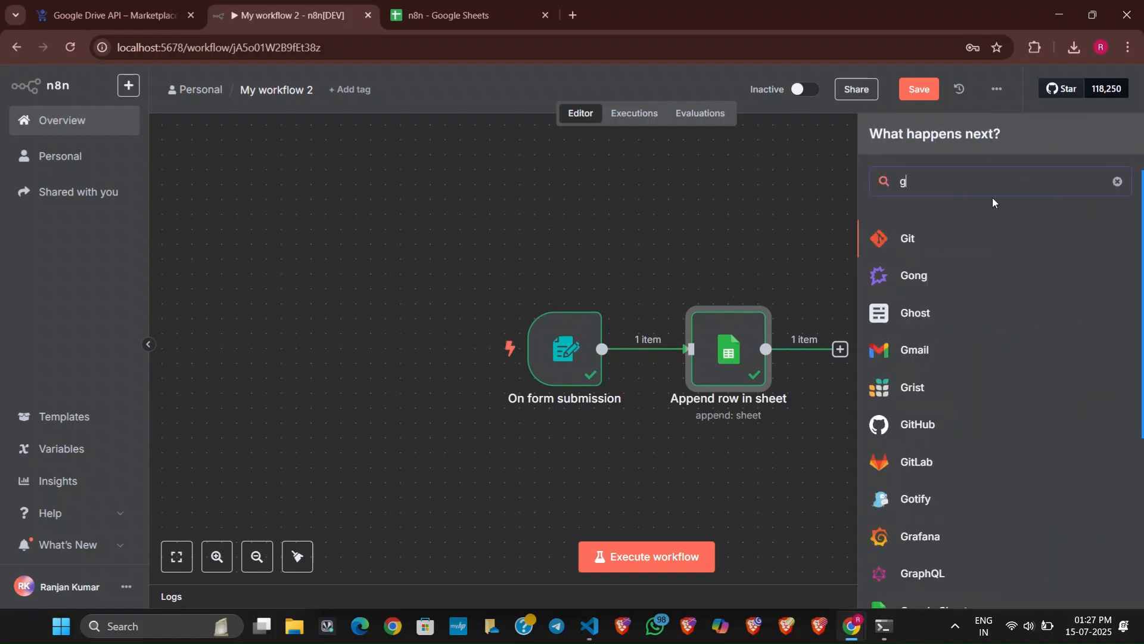
pyautogui.write('m')
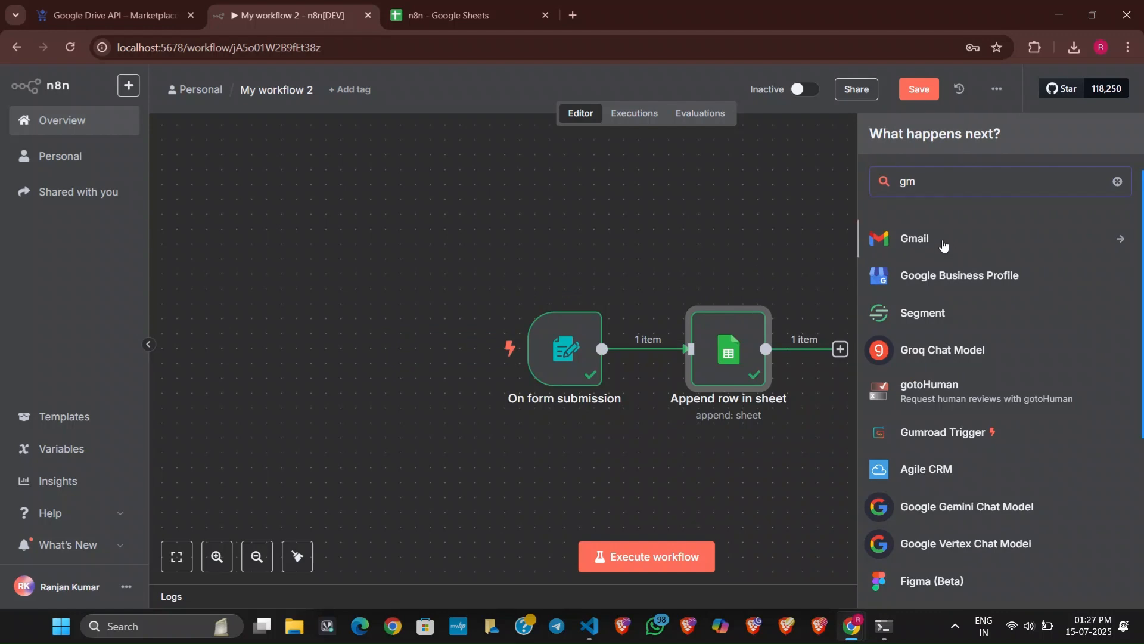
pyautogui.click(777, 205)
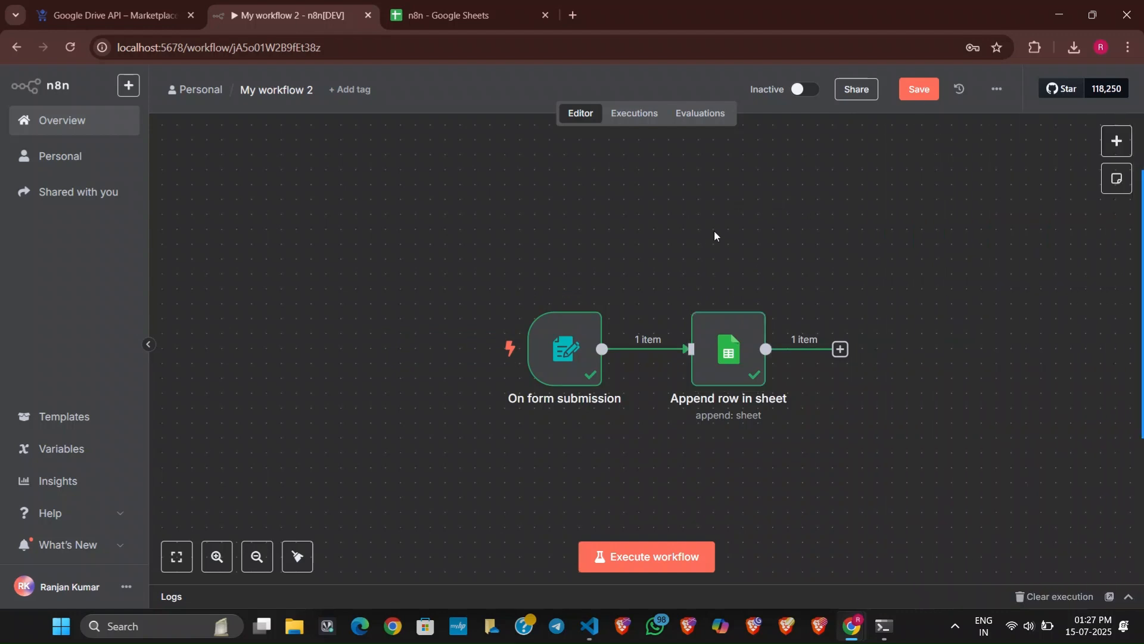
# Switch to the Google Cloud console and open the API Library under APIs & Services for My First Project.
pyautogui.click(60, 17)
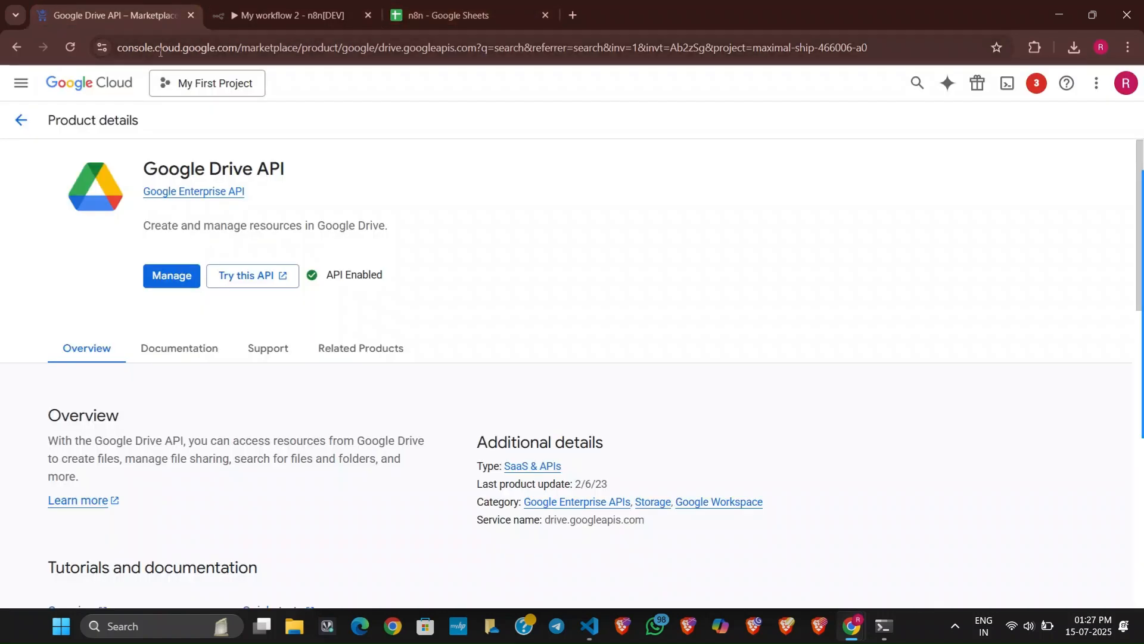
pyautogui.click(18, 124)
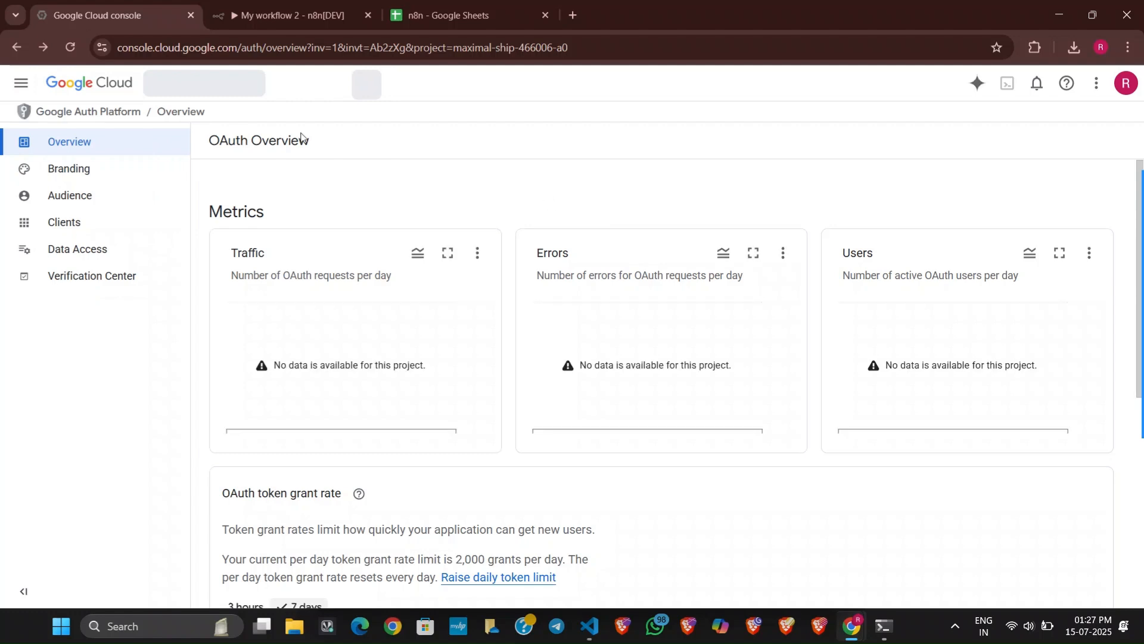
pyautogui.click(74, 86)
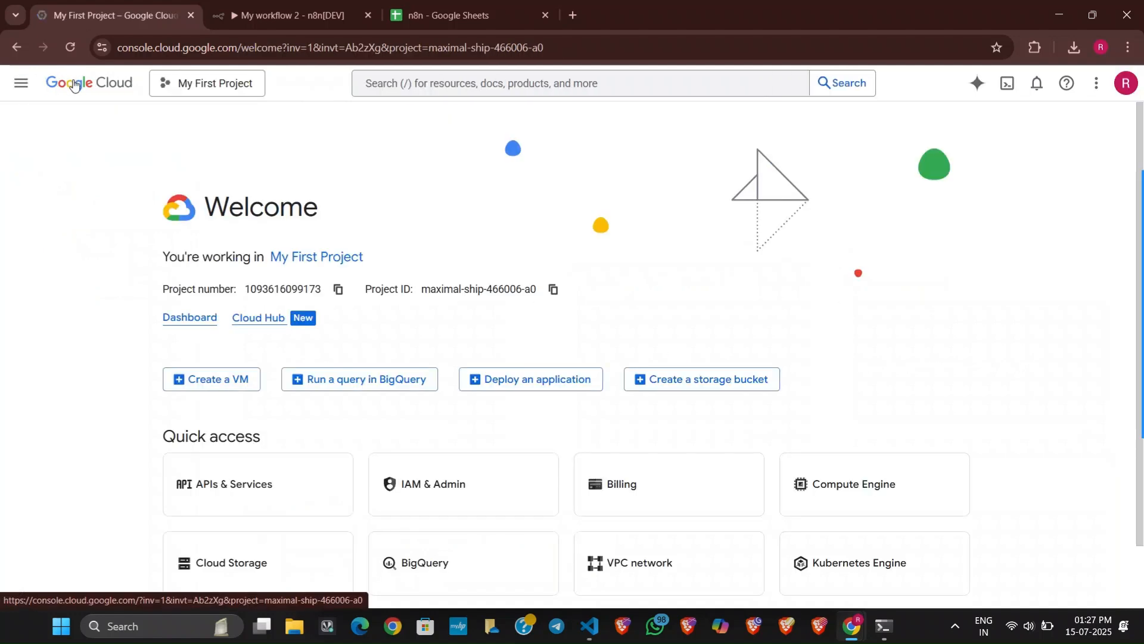
pyautogui.scroll(-2, 532, 478)
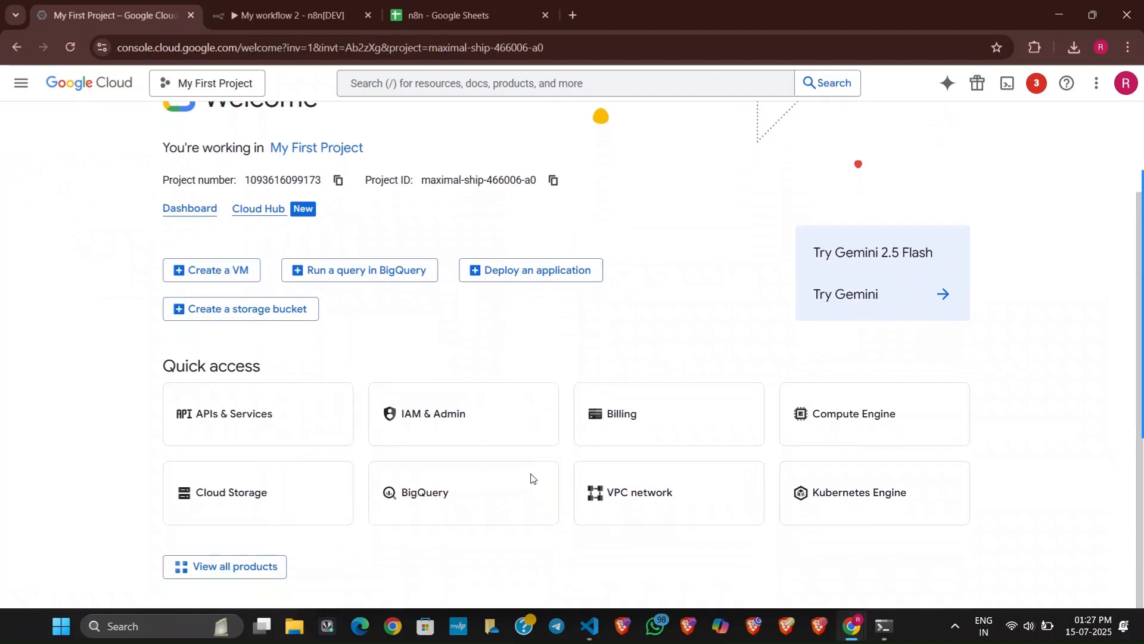
pyautogui.click(228, 405)
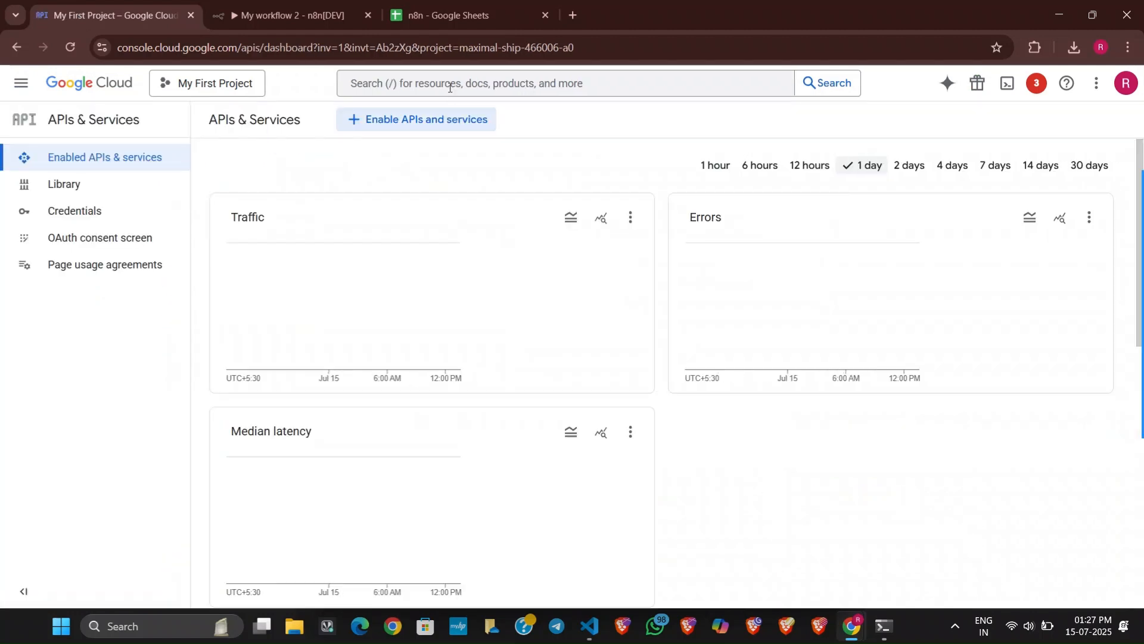
pyautogui.click(58, 185)
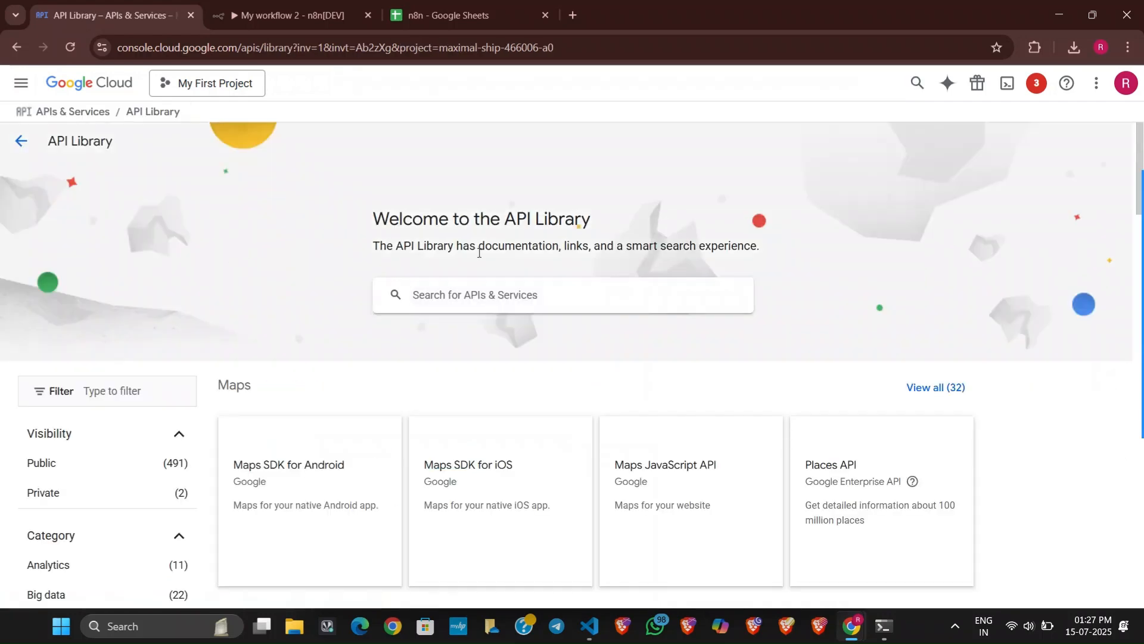
# Browse the API Library's categories, from Maps and Google Workspace to Google Enterprise APIs and Other, and return to its search field.
pyautogui.scroll(-3, 514, 495)
pyautogui.scroll(-8, 517, 496)
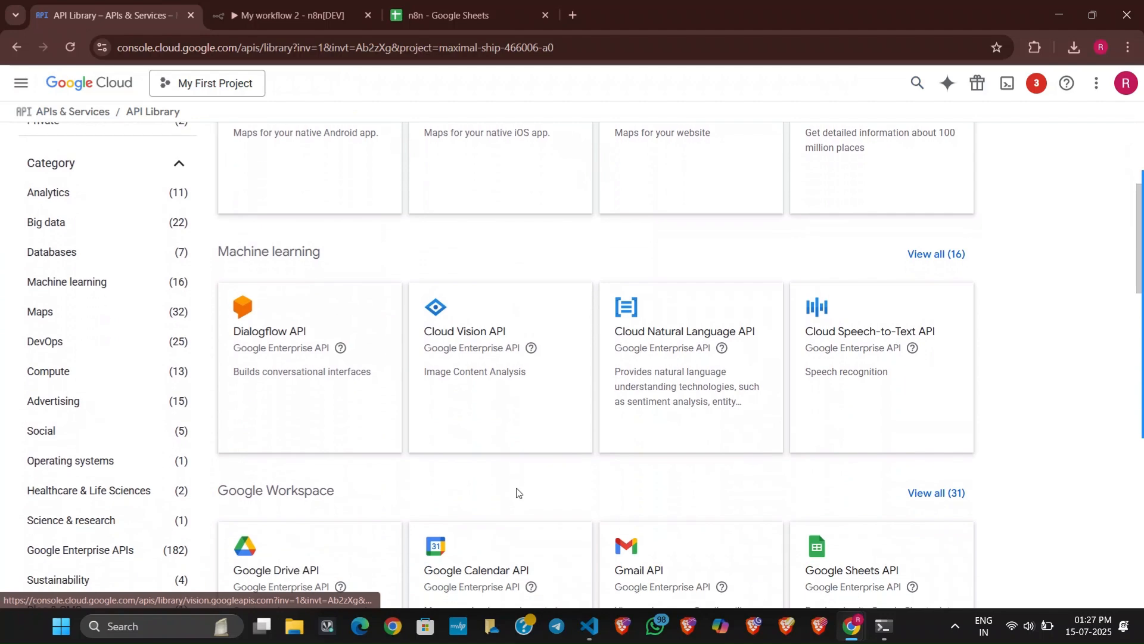
pyautogui.scroll(-4, 517, 493)
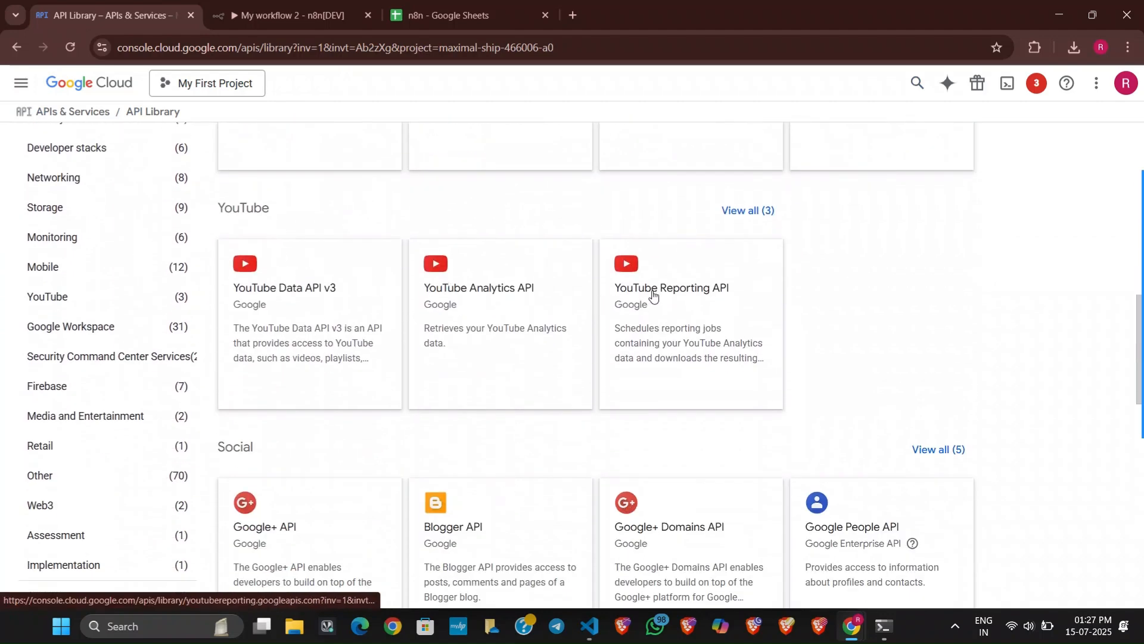
pyautogui.scroll(-4, 506, 442)
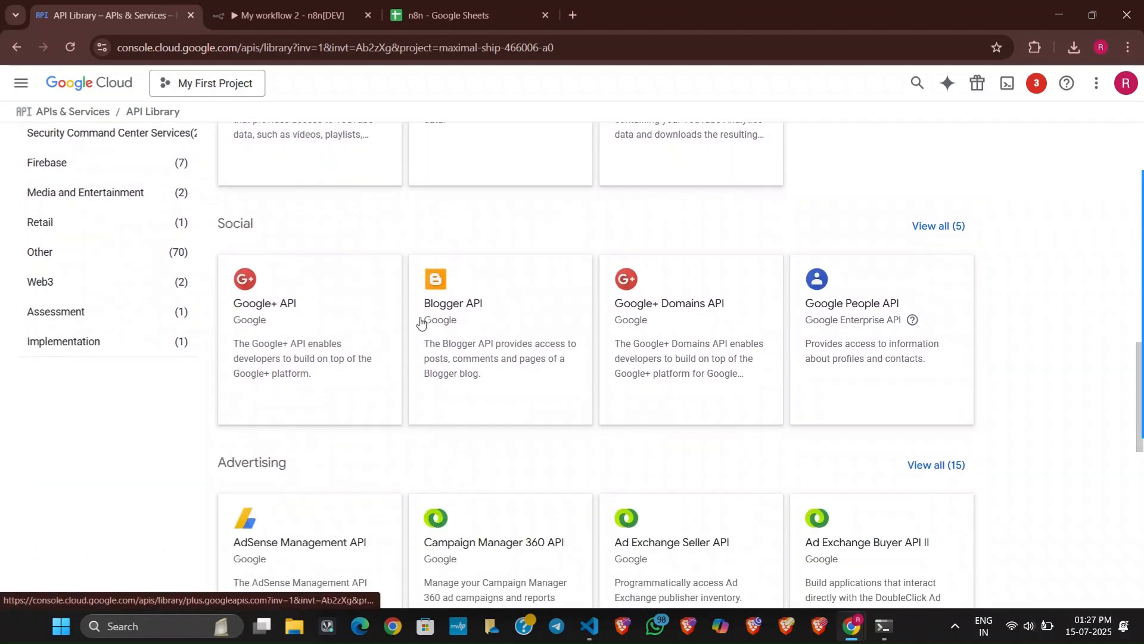
pyautogui.scroll(-5, 776, 537)
pyautogui.scroll(-8, 446, 364)
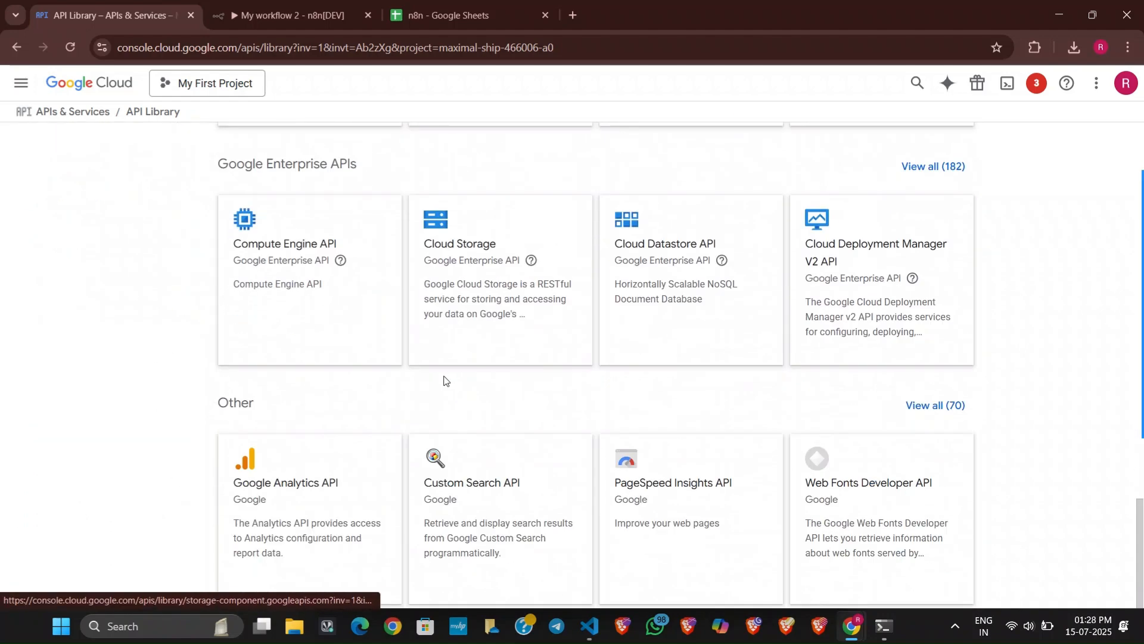
pyautogui.scroll(11, 447, 380)
pyautogui.scroll(15, 449, 364)
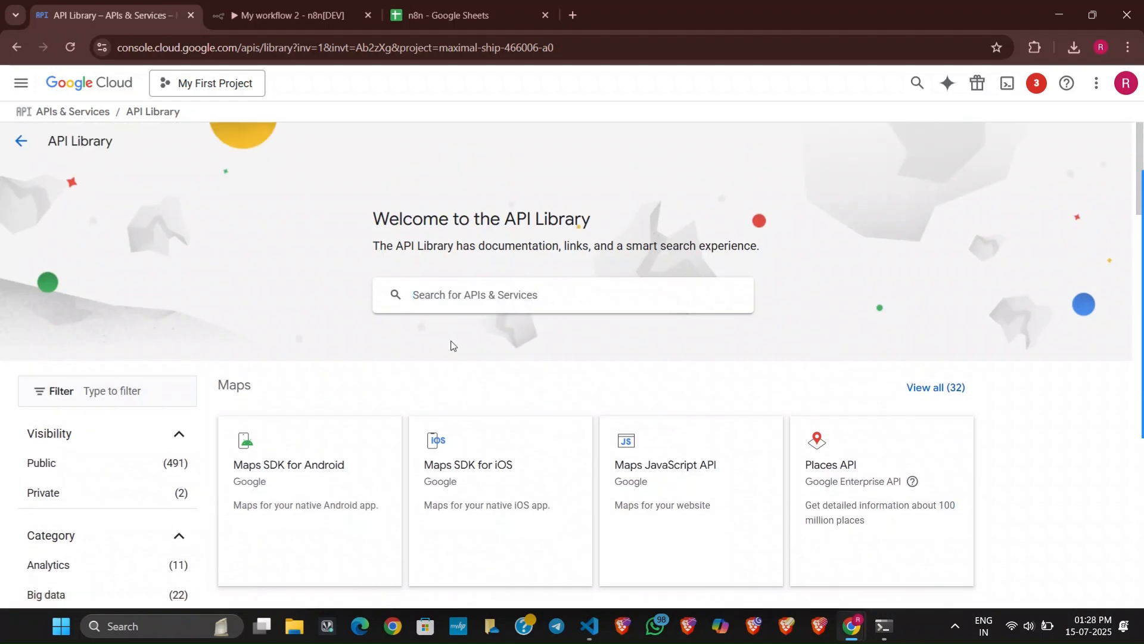